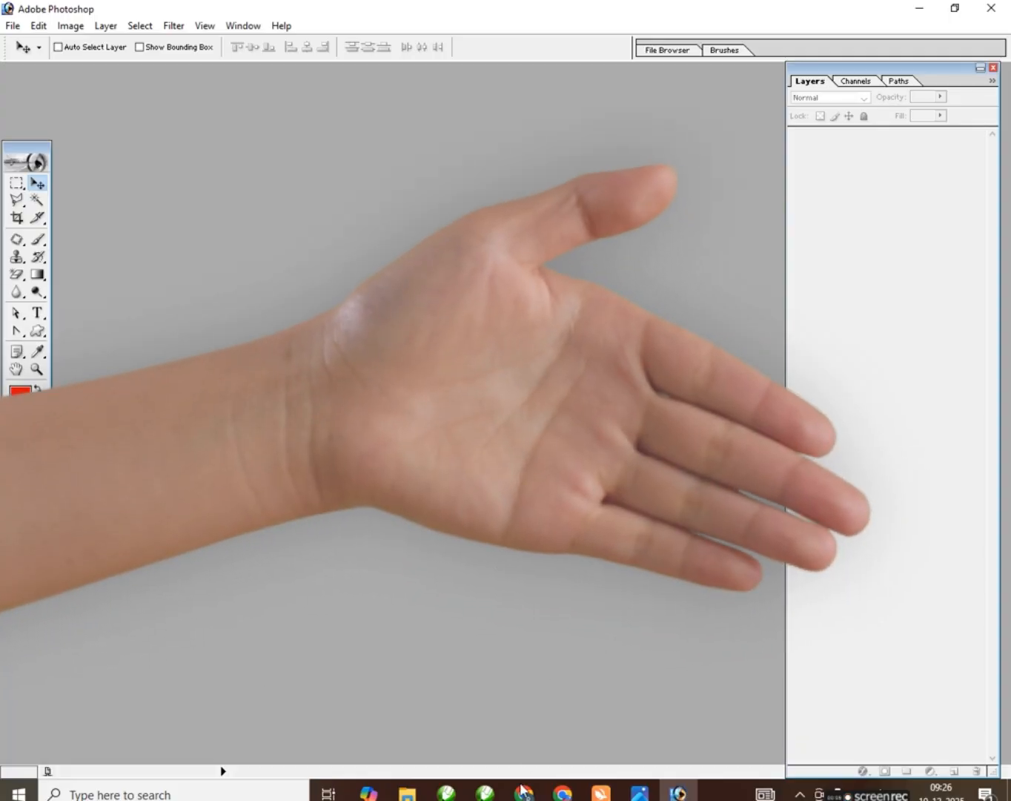
Step: Start a new document with a width of 85 mm and a height of 50 mm
left_click(14, 26)
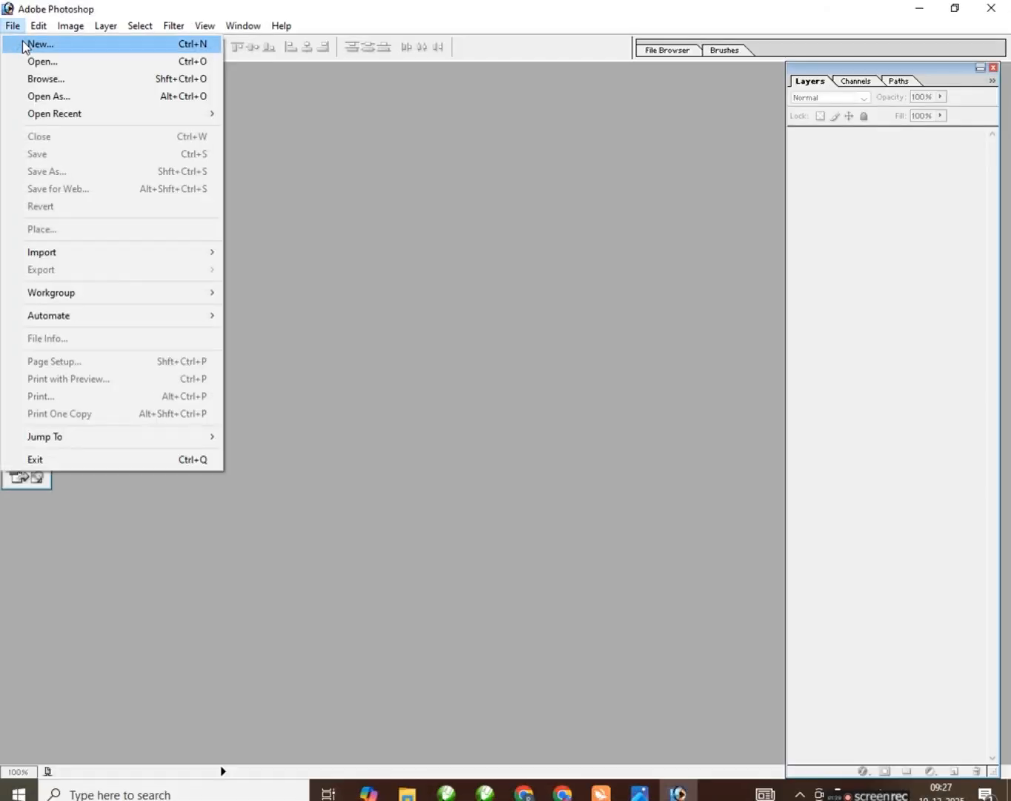
left_click(25, 45)
left_click(524, 363)
left_click(524, 363)
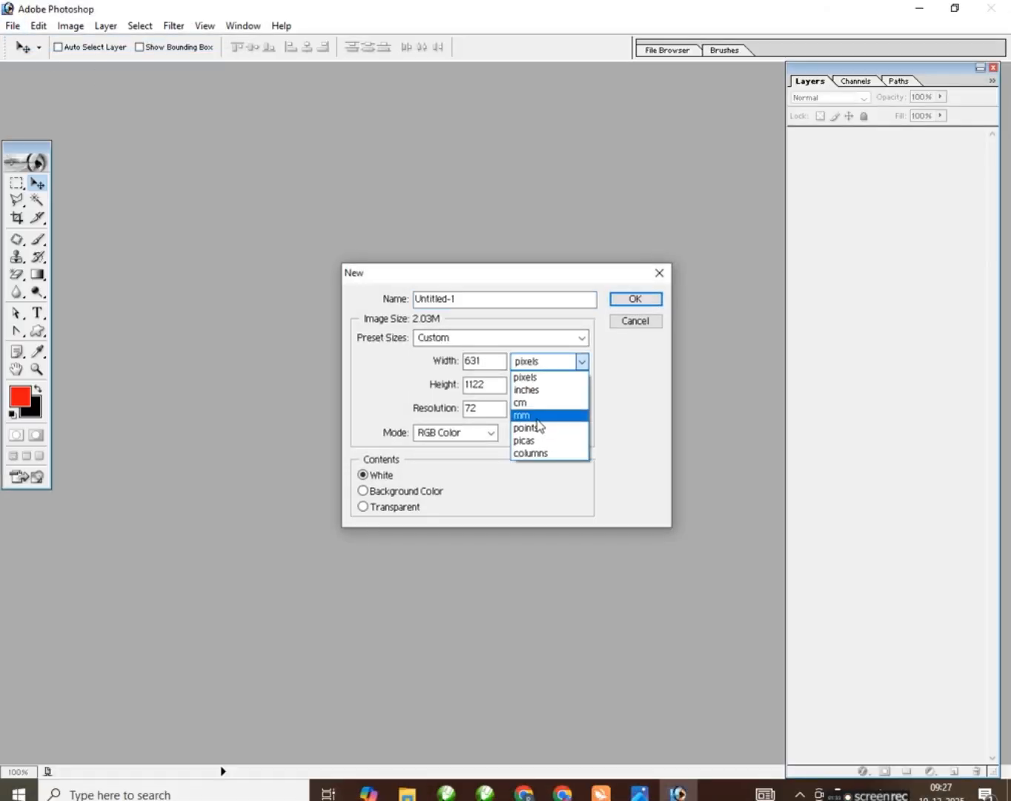
left_click(534, 413)
left_click_drag(494, 362, 379, 355)
type("85")
left_click_drag(498, 385, 427, 388)
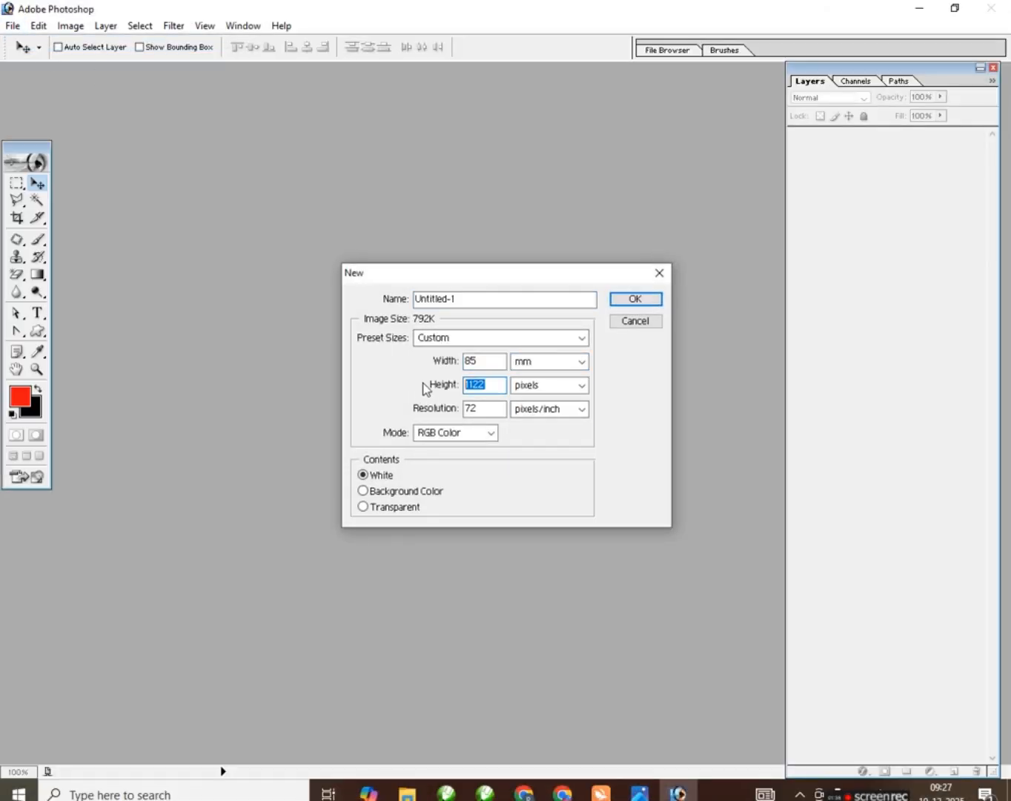
type("50")
left_click(531, 386)
left_click(536, 439)
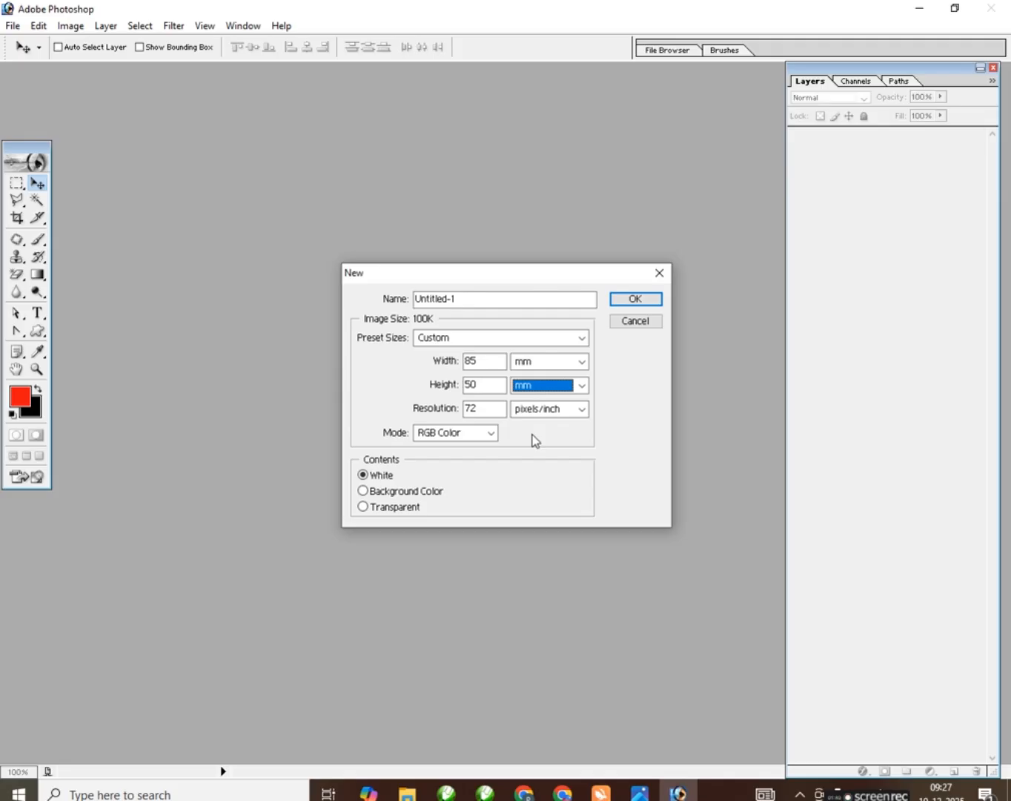
Step: Set the new document's resolution to 300 pixels/inch and create it
left_click_drag(501, 410, 380, 413)
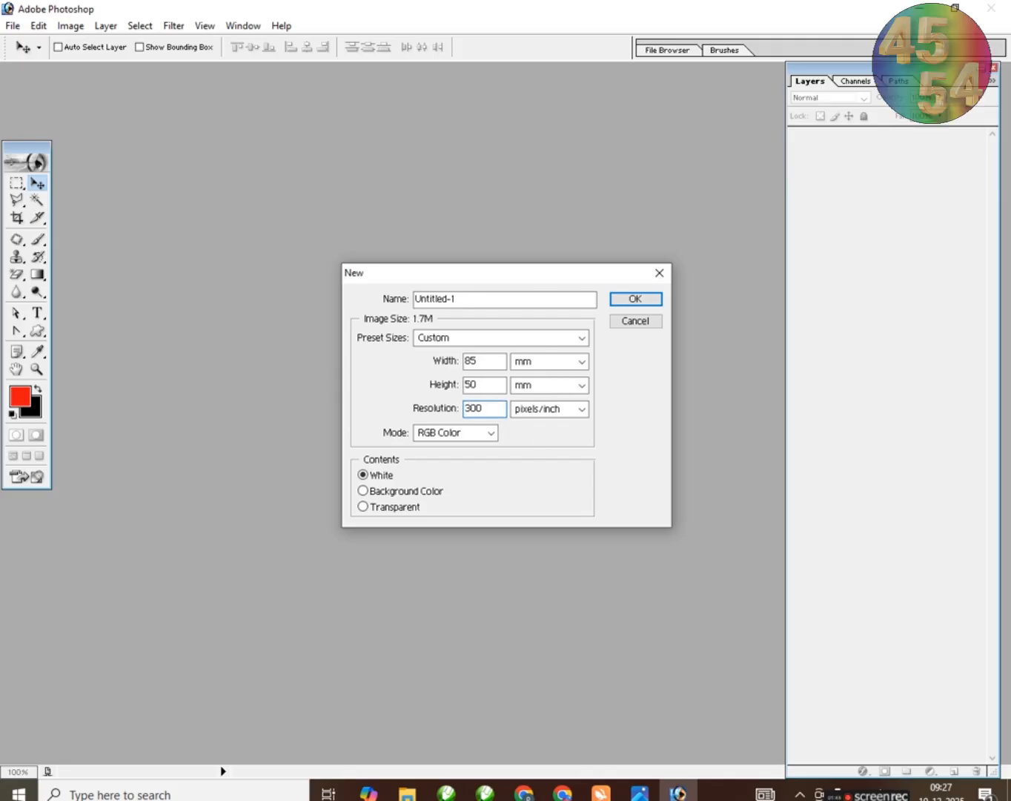
type("300")
left_click(634, 298)
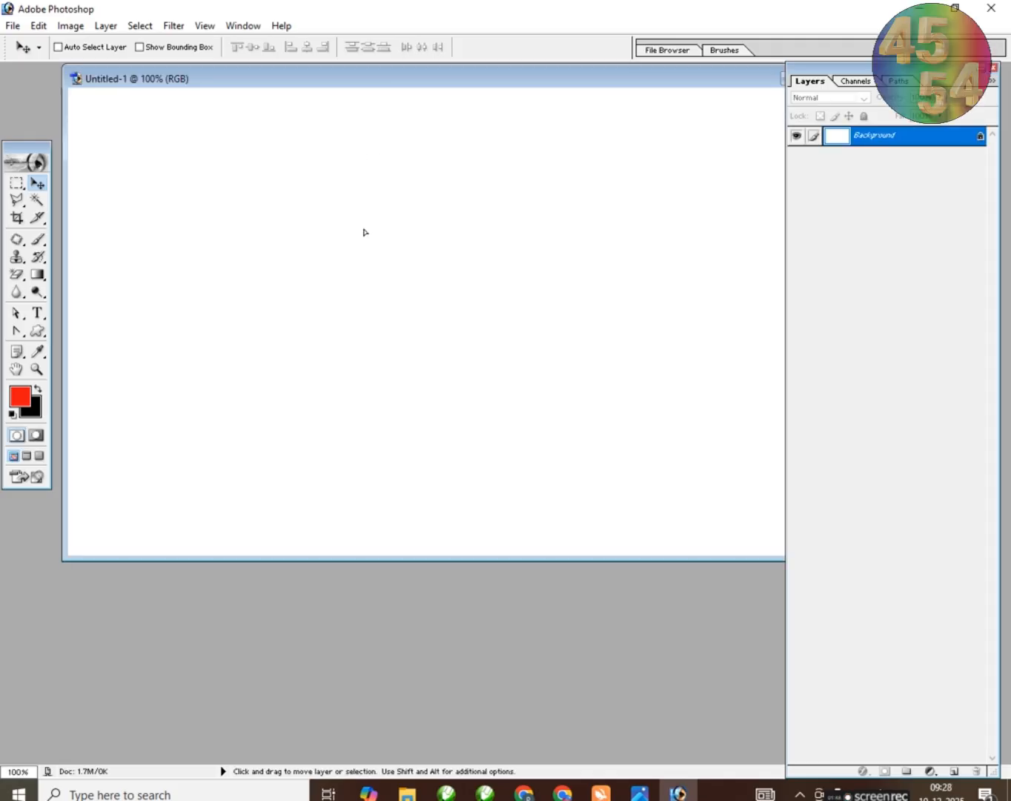
left_click(364, 233)
left_click(490, 299)
left_click(375, 156)
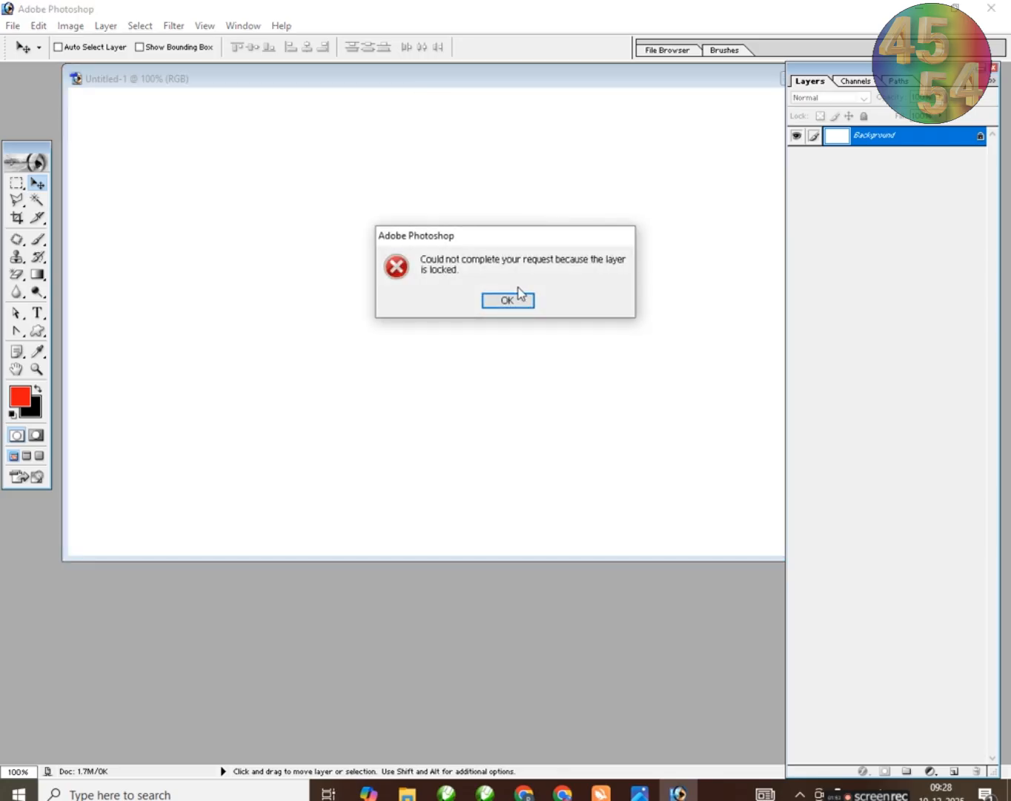
left_click(510, 295)
Step: Shorten the Layers palette and arrange it beside the document window so the canvas is uncovered
left_click_drag(379, 79, 372, 153)
left_click_drag(861, 72, 859, 23)
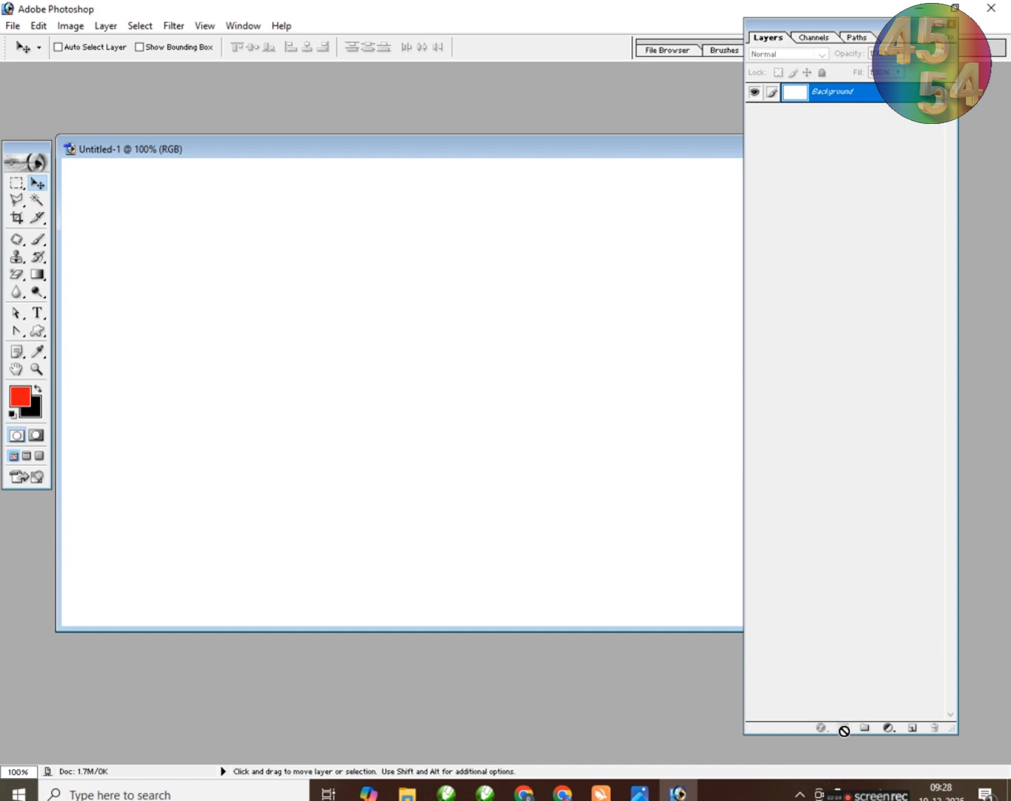
left_click_drag(793, 735, 791, 304)
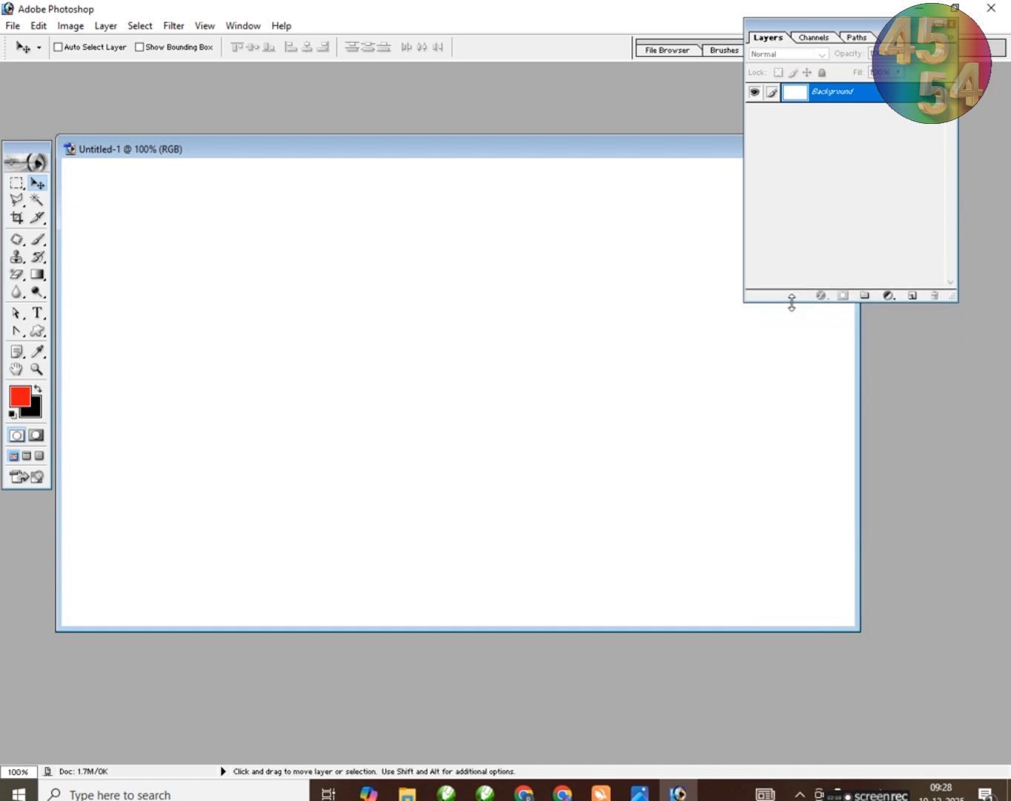
left_click_drag(851, 30, 940, 174)
left_click_drag(661, 152, 636, 99)
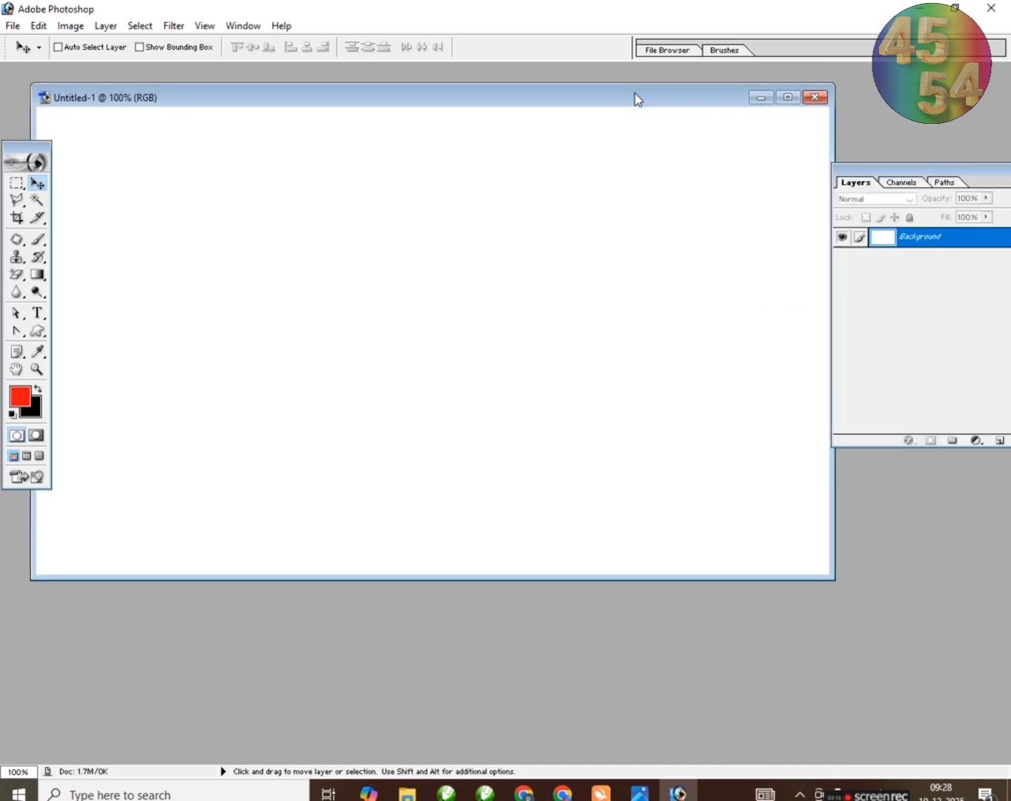
Step: Fit the canvas to the screen and reposition its window within the workspace
left_click_drag(831, 87, 700, 141)
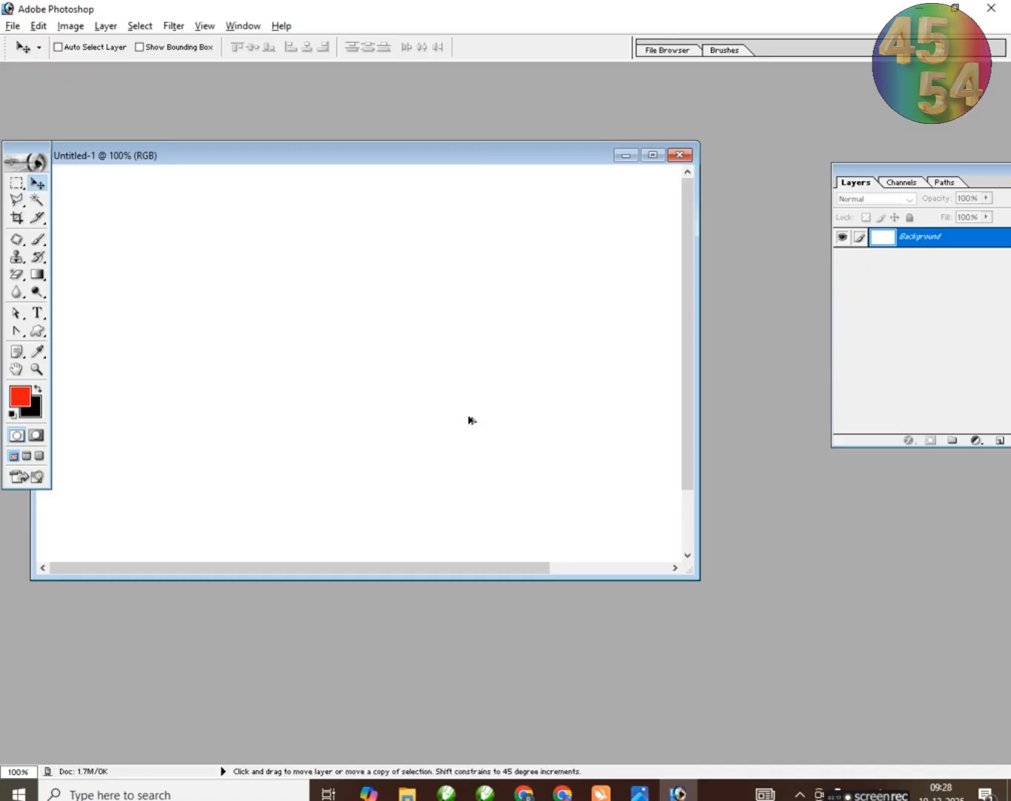
key("ctrl+0")
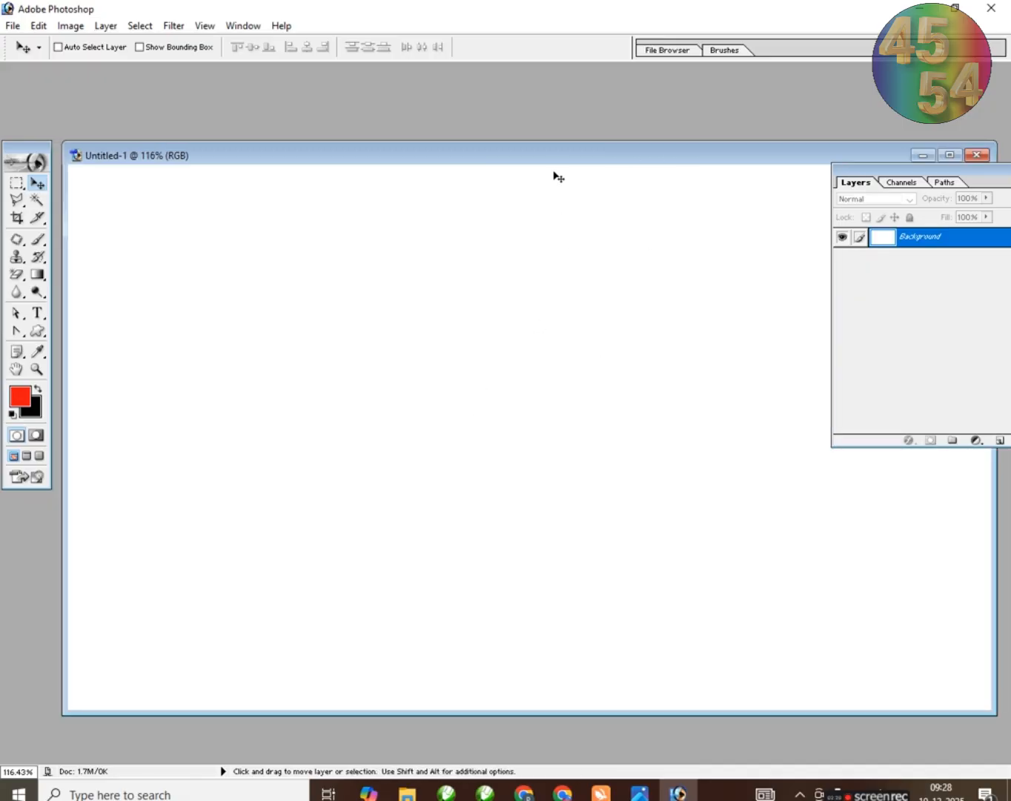
left_click_drag(557, 160, 539, 102)
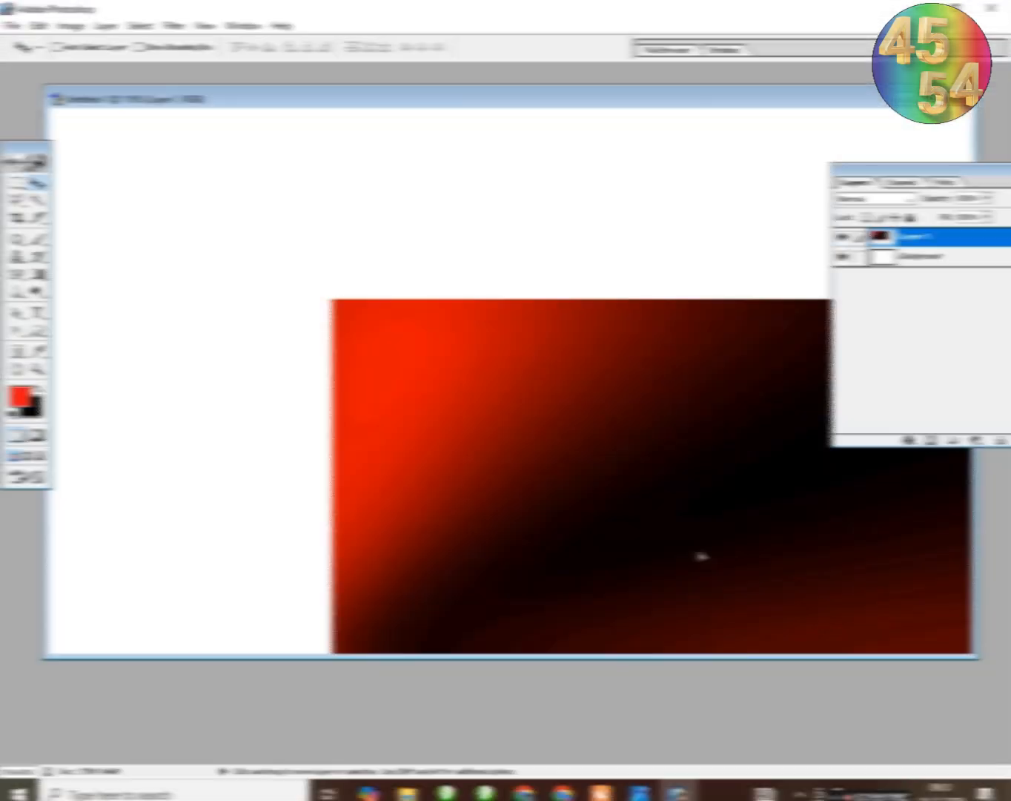
Step: Align the red-and-black image with the canvas's upper-left corner and scale it to 144.3% by 151.2% to fill the canvas
left_click_drag(599, 431, 312, 243)
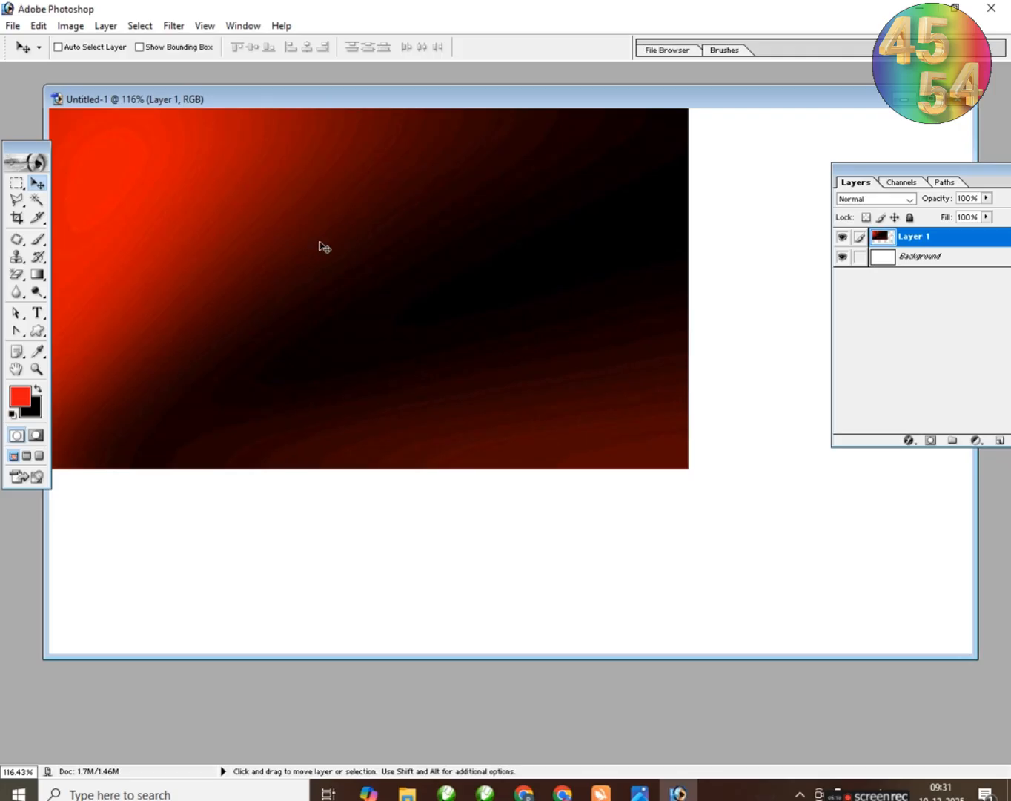
key("ctrl+t")
left_click_drag(694, 480, 971, 653)
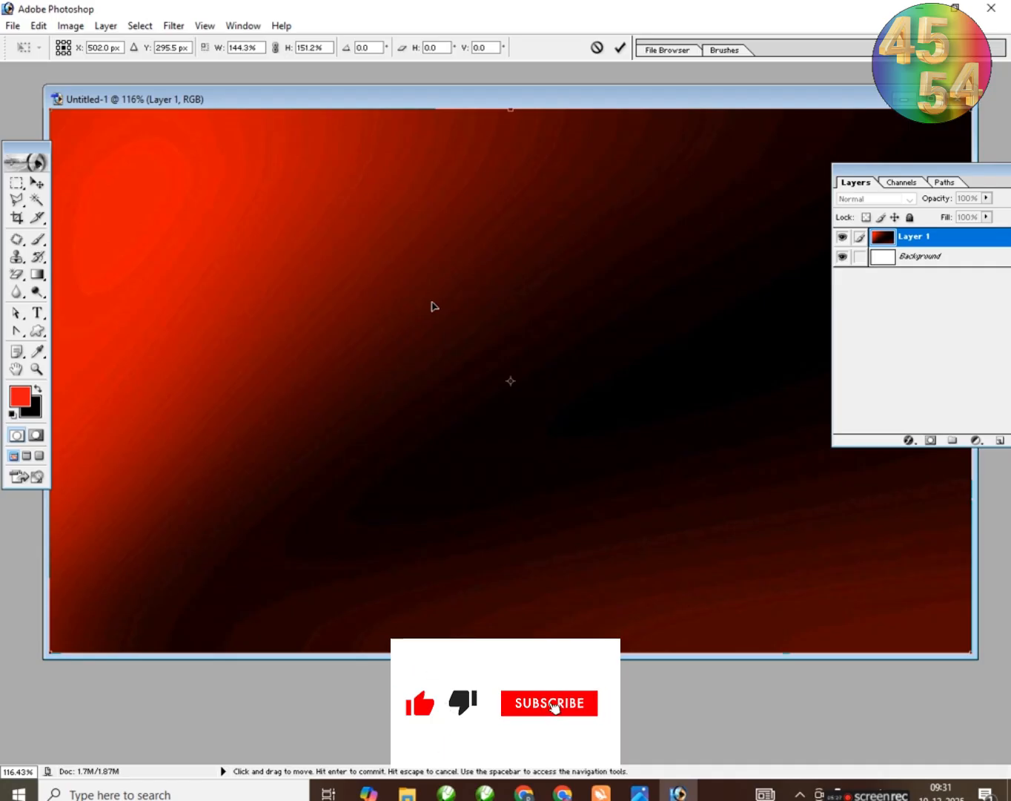
key("Return")
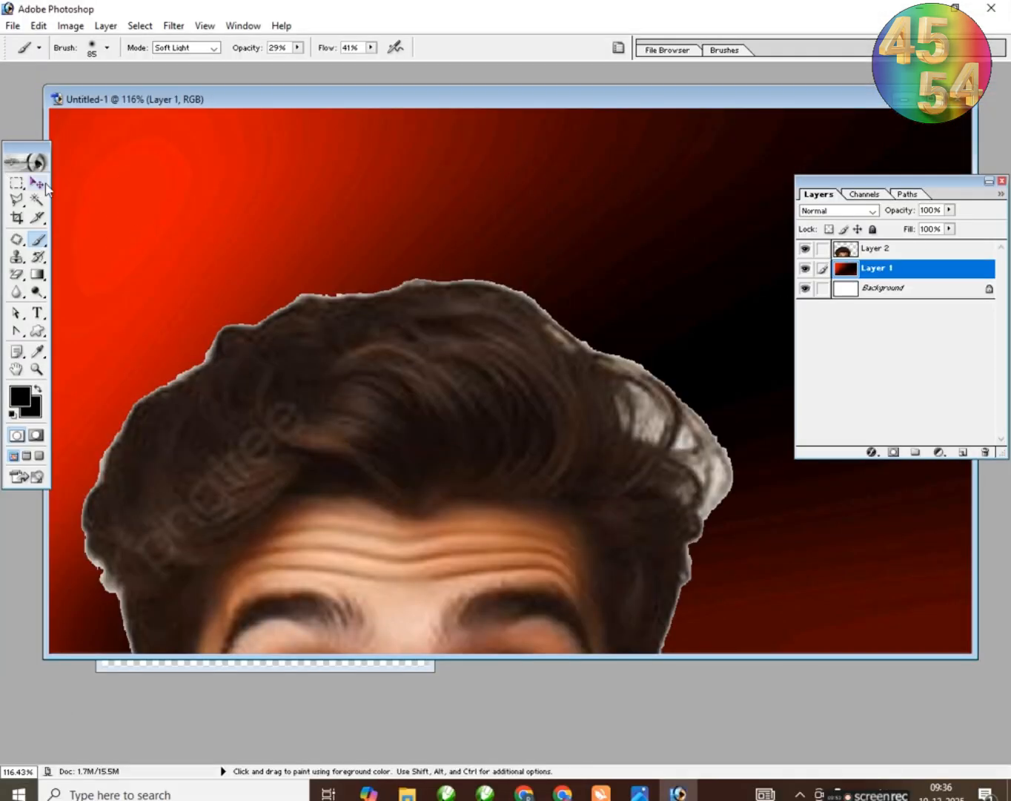
Step: Hide Layer 2 and try a black Soft Light gradient over the red corner of Layer 1
key("v")
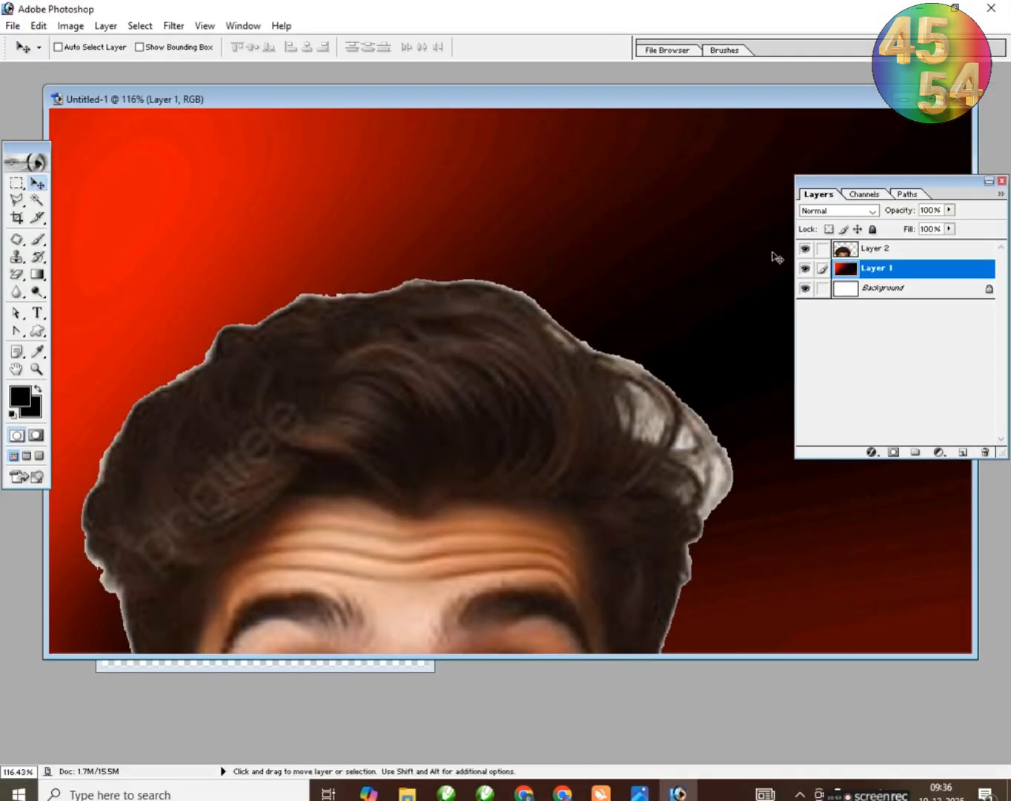
left_click(805, 248)
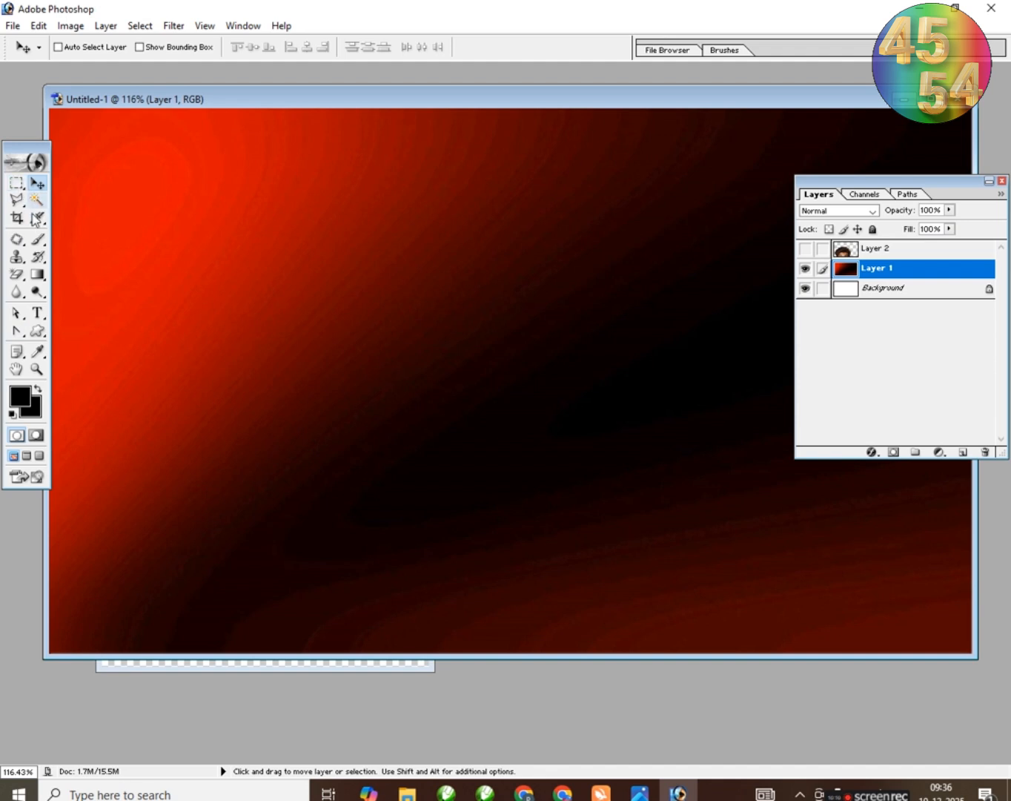
left_click(37, 274)
left_click_drag(89, 159, 284, 376)
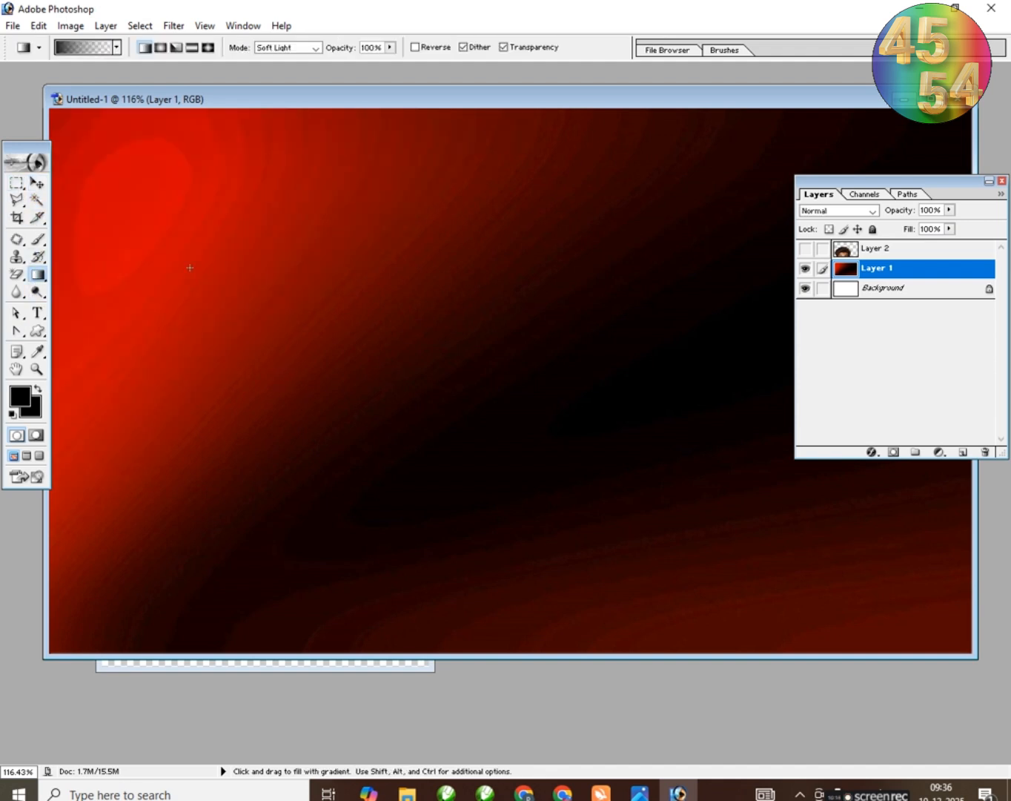
key("ctrl+z")
Step: Set the Gradient tool to Normal mode and darken Layer 1 with a black-to-transparent gradient from the canvas's upper-left corner
left_click(315, 49)
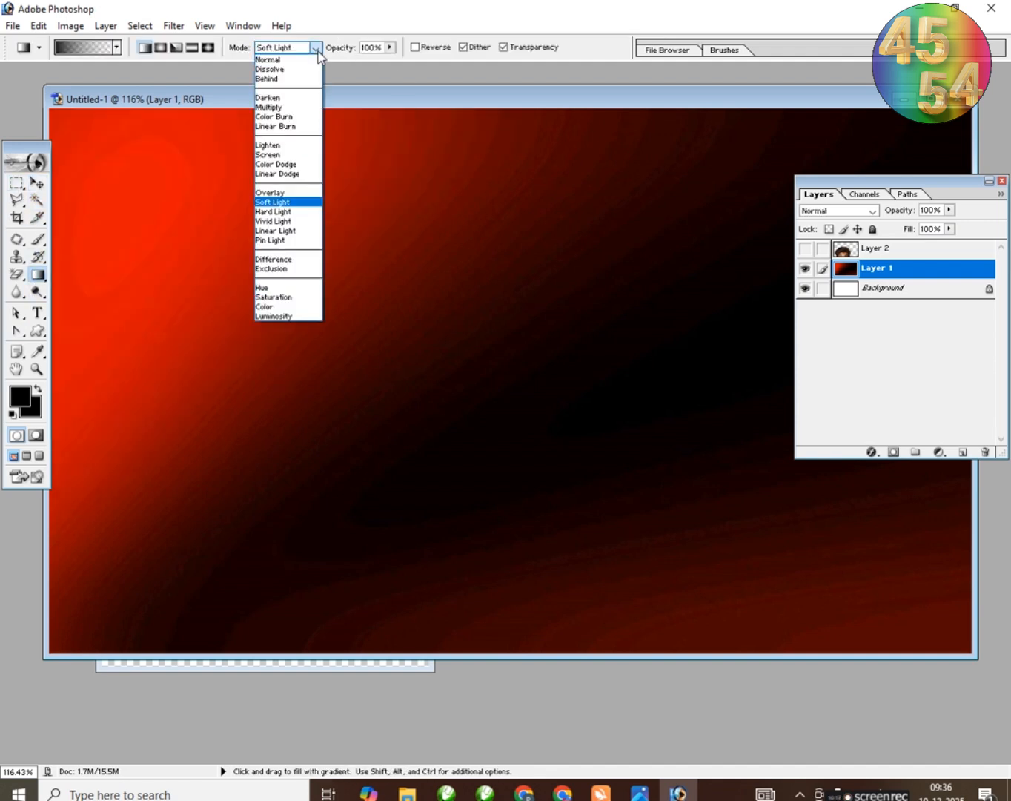
left_click(278, 59)
left_click_drag(104, 186, 276, 326)
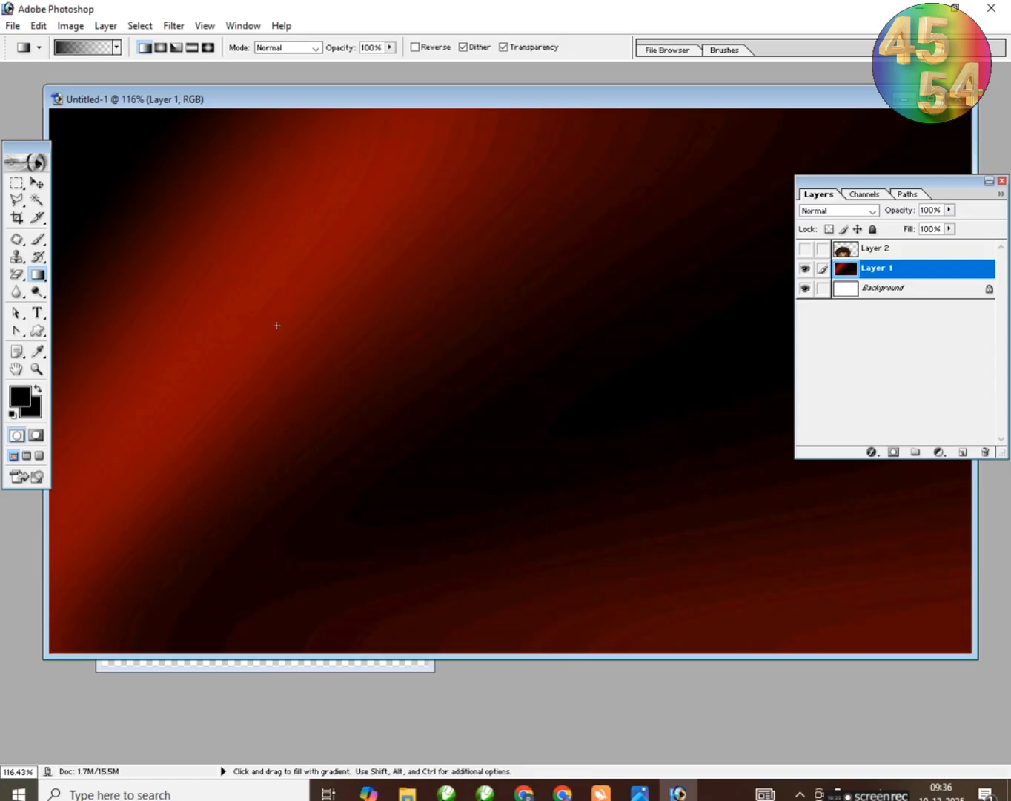
key("ctrl+z")
left_click_drag(114, 158, 711, 548)
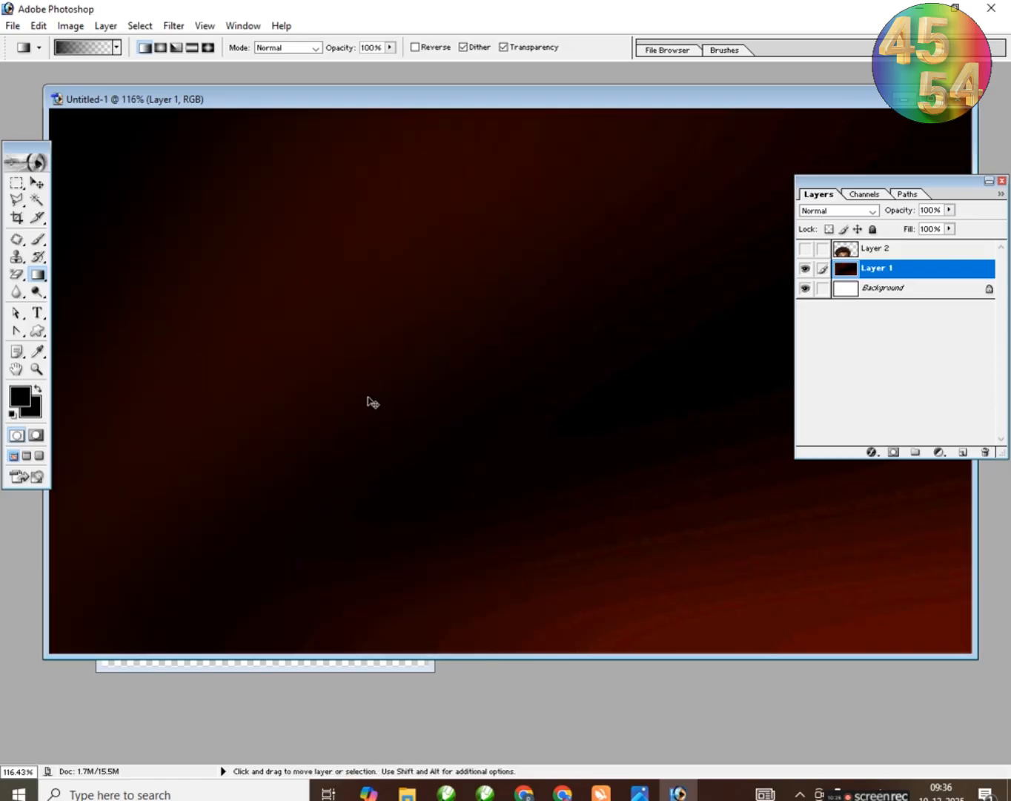
key("ctrl+z")
key("ctrl+z")
key("ctrl+z")
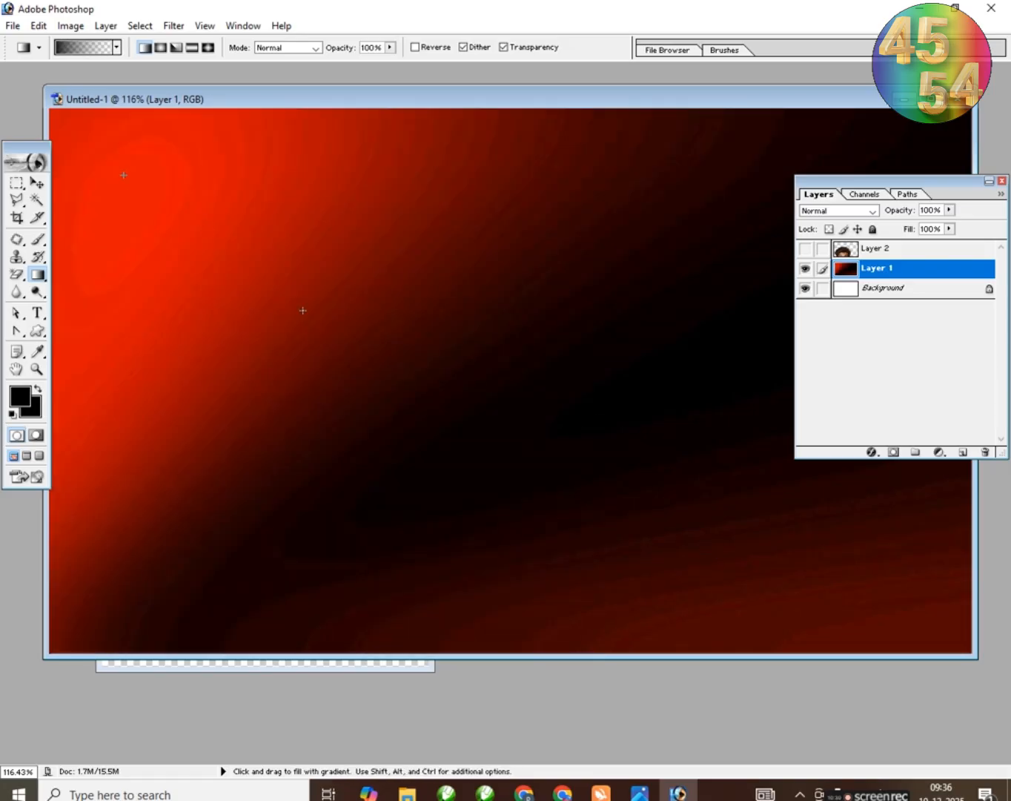
key("ctrl+z")
Step: Set the foreground colour to bright red and draw a red-to-transparent gradient inward from Layer 1's lower-right corner
left_click(23, 400)
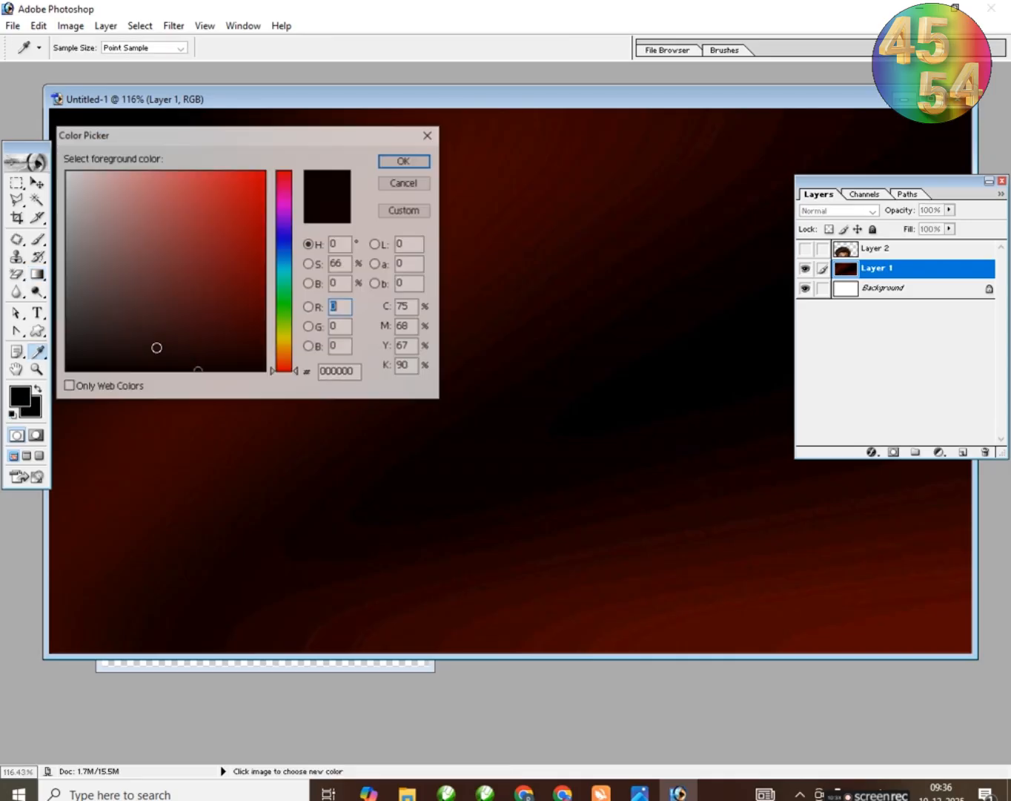
left_click_drag(181, 225, 269, 167)
left_click(402, 163)
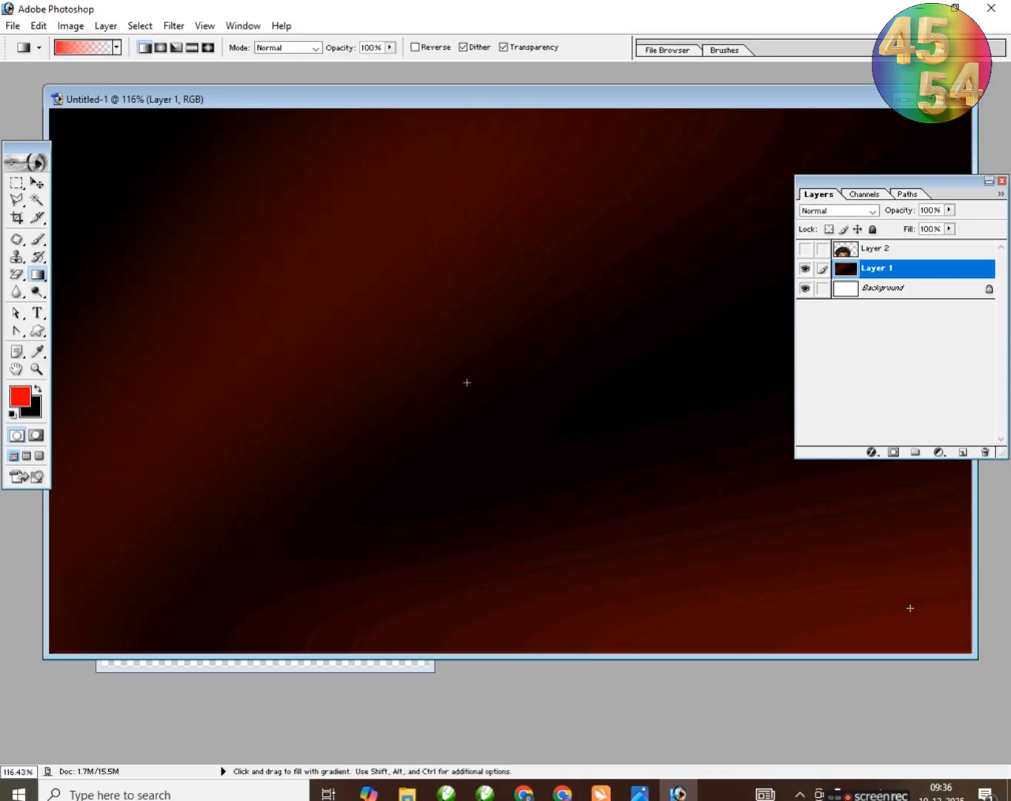
left_click_drag(910, 608, 589, 478)
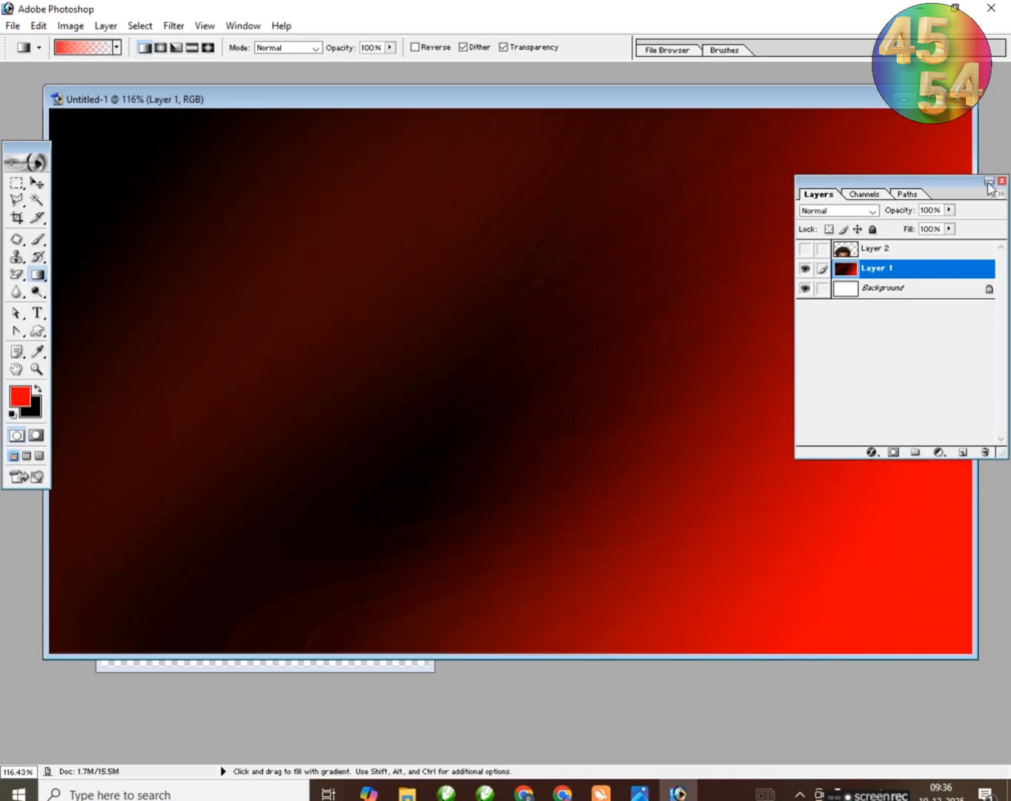
Step: Make Layer 2 with the man's photo visible again above the gradient background
left_click_drag(929, 182, 935, 175)
left_click(37, 183)
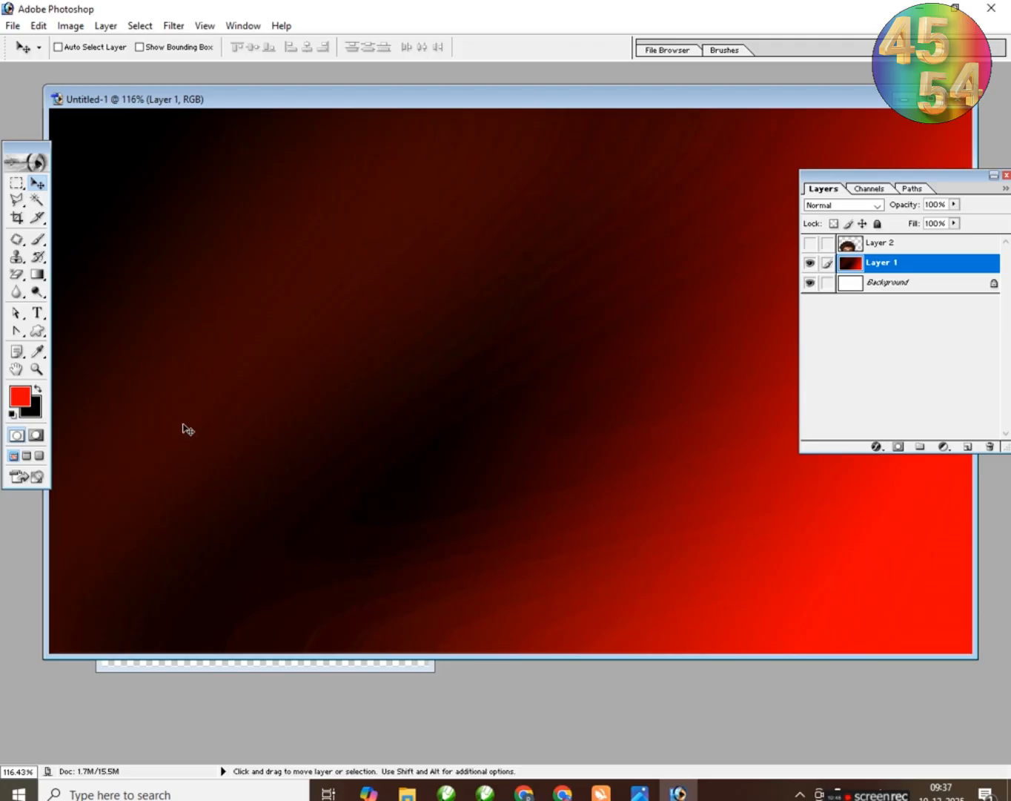
left_click(811, 244)
left_click_drag(283, 488, 250, 351)
key("ctrl+z")
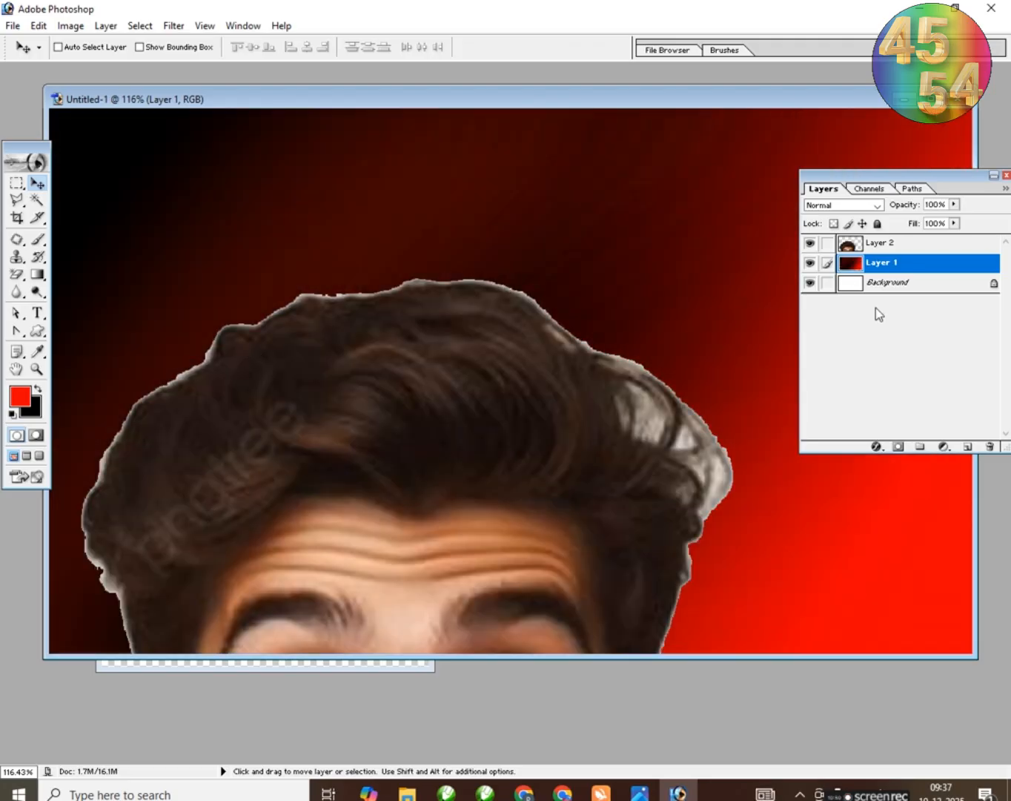
Step: Scale the man on Layer 2 to 25.9% and place him along the canvas's left edge
left_click(908, 240)
left_click_drag(407, 473, 346, 367)
key("ctrl+t")
left_click_drag(605, 286, 102, 301)
left_click_drag(765, 322, 204, 292)
left_click_drag(608, 154, 496, 267)
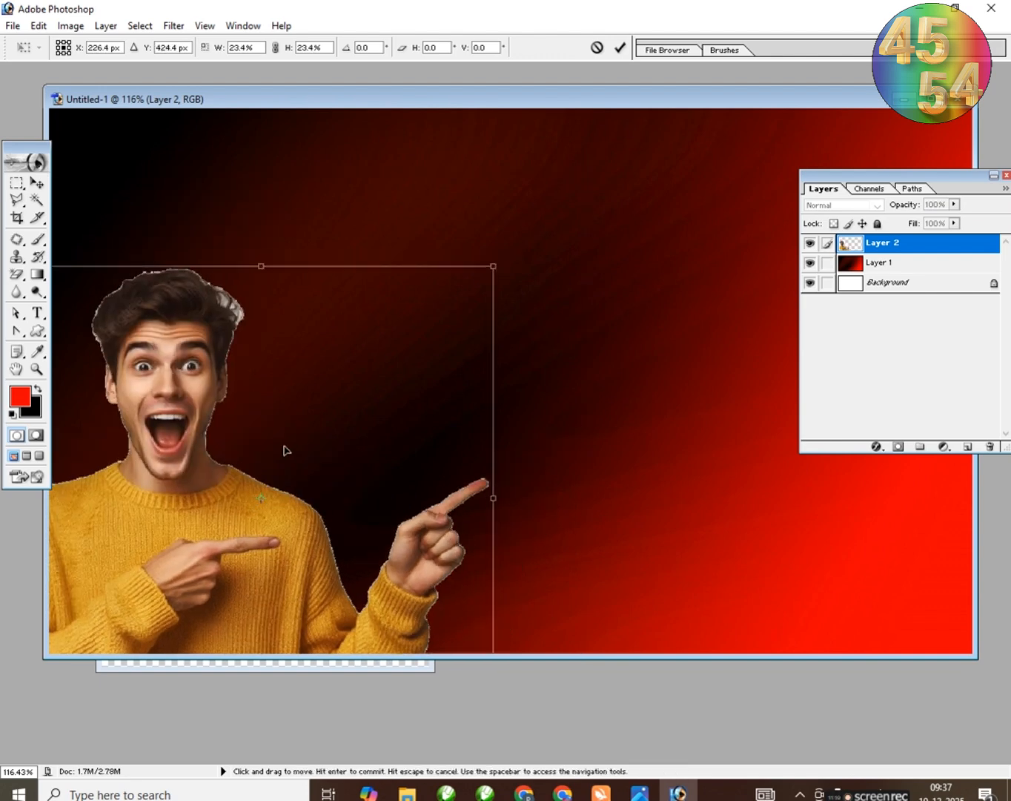
left_click_drag(284, 450, 289, 326)
left_click_drag(513, 600, 566, 643)
mouse_move(403, 532)
left_mouse_down()
mouse_move(434, 530)
mouse_move(404, 534)
left_mouse_up()
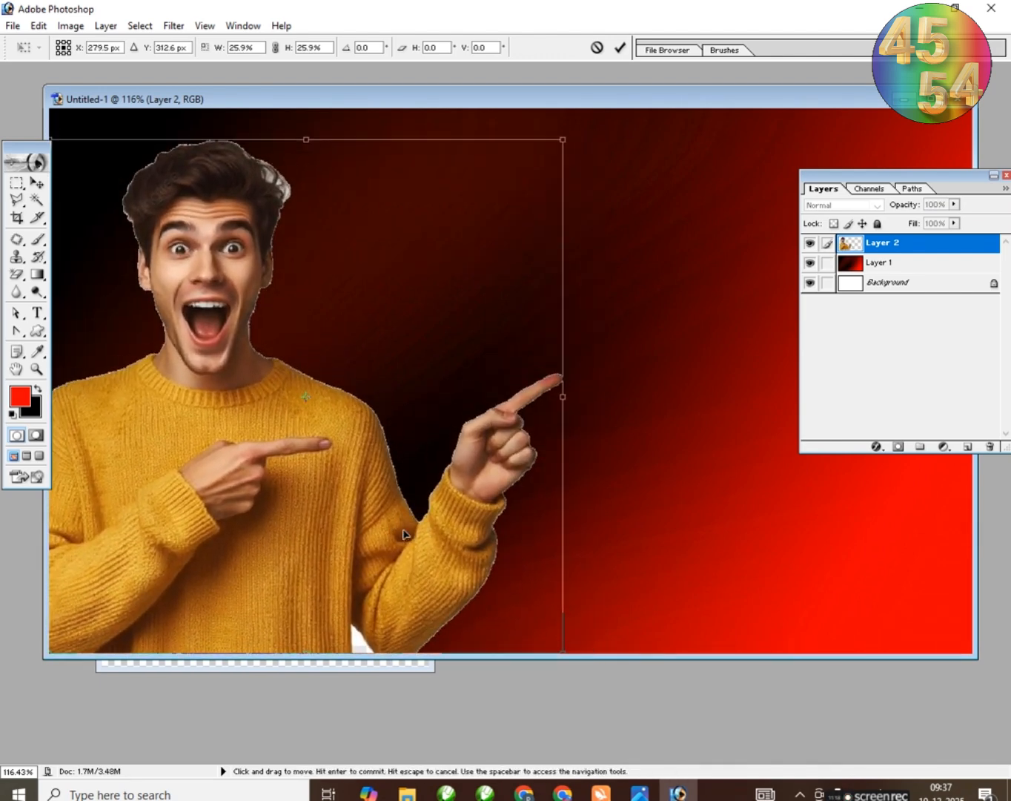
left_click(620, 48)
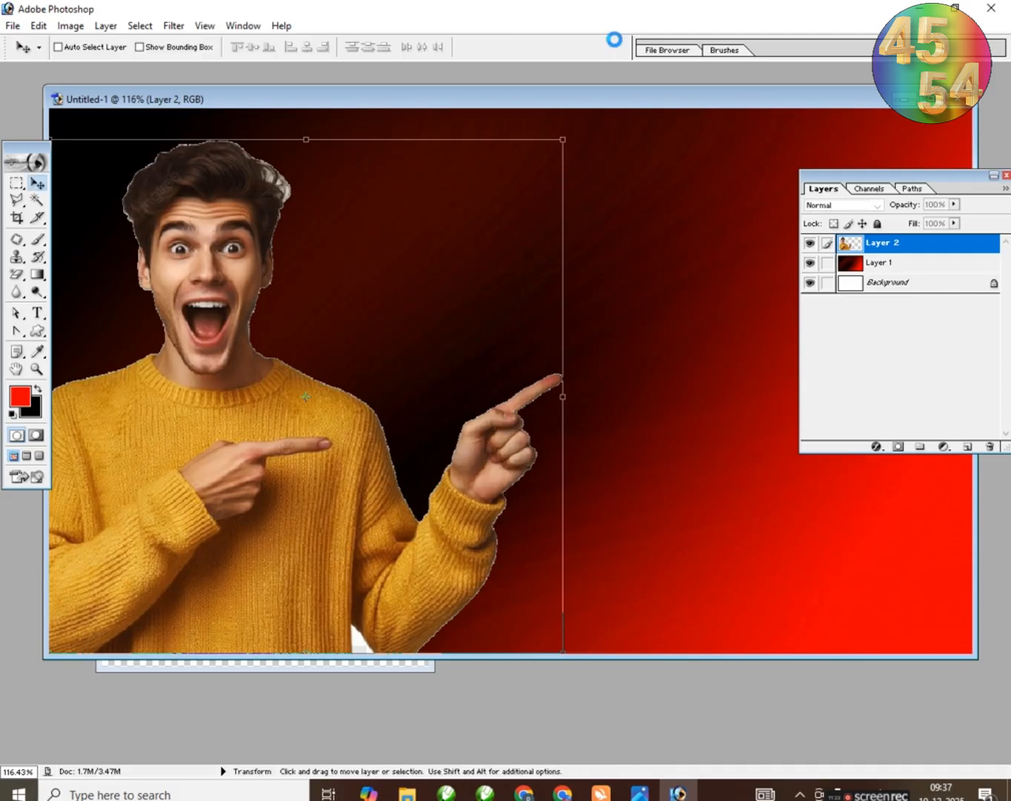
Step: Erase the white patch between the man's sleeve and torso with the Magic Eraser and move the toolbox off him
left_click_drag(16, 274, 74, 303)
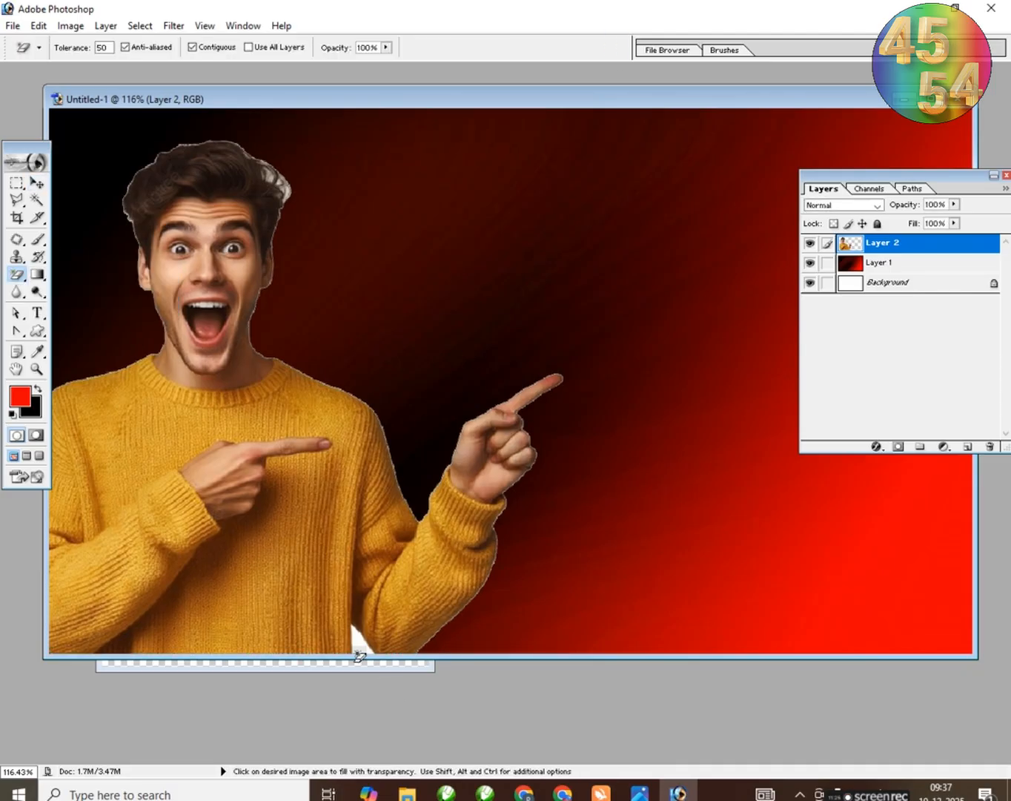
left_click(36, 183)
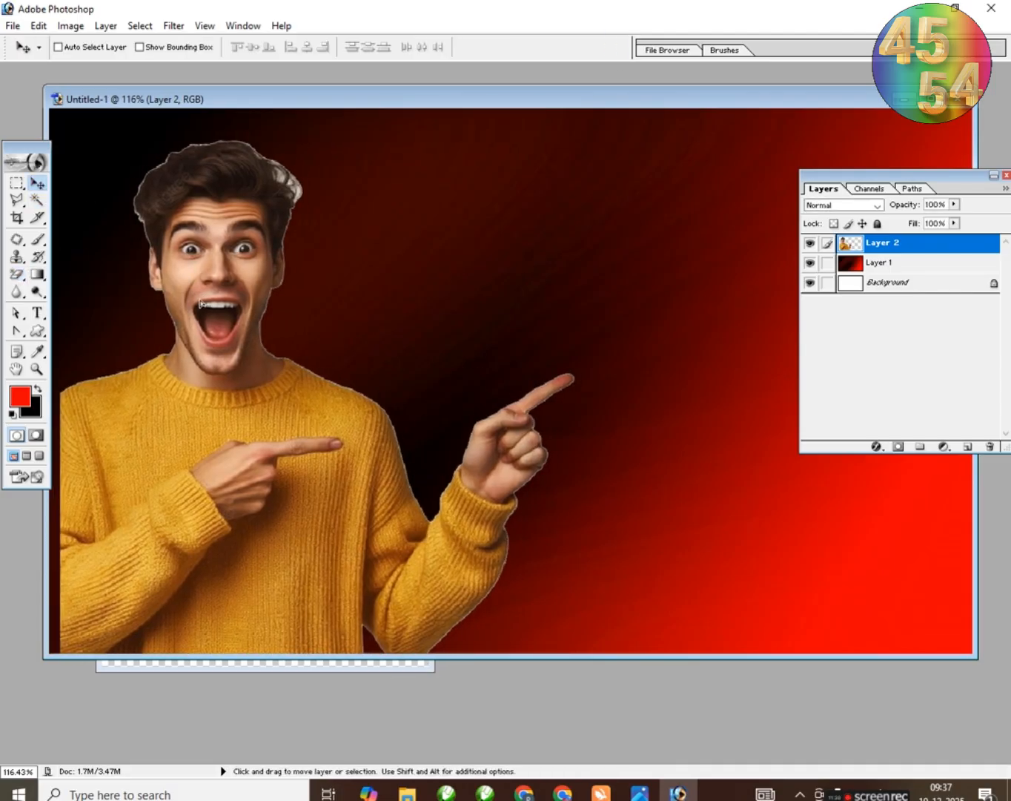
left_click_drag(41, 152, 33, 138)
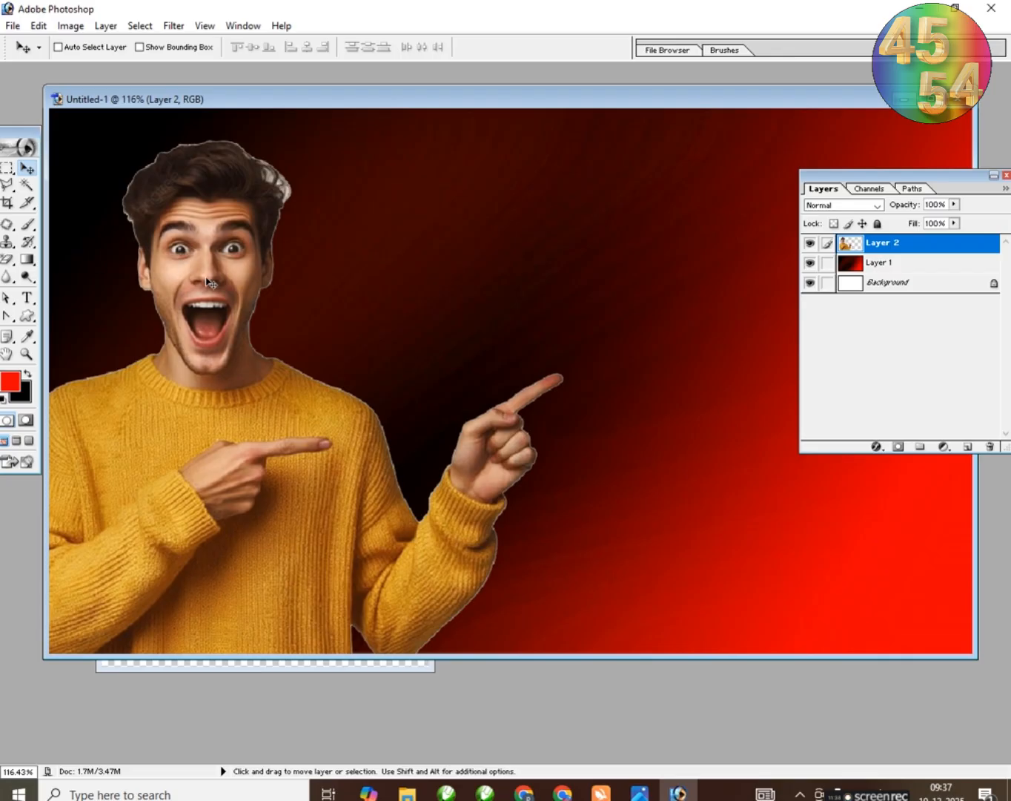
double_click(935, 247)
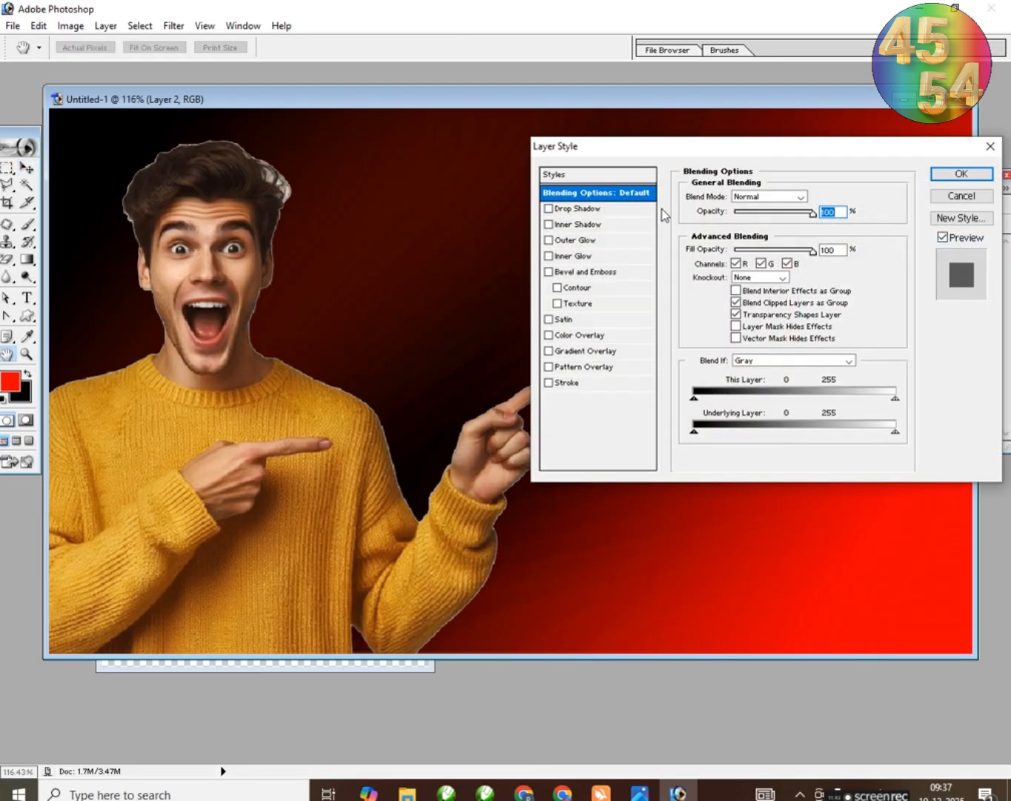
left_click(599, 351)
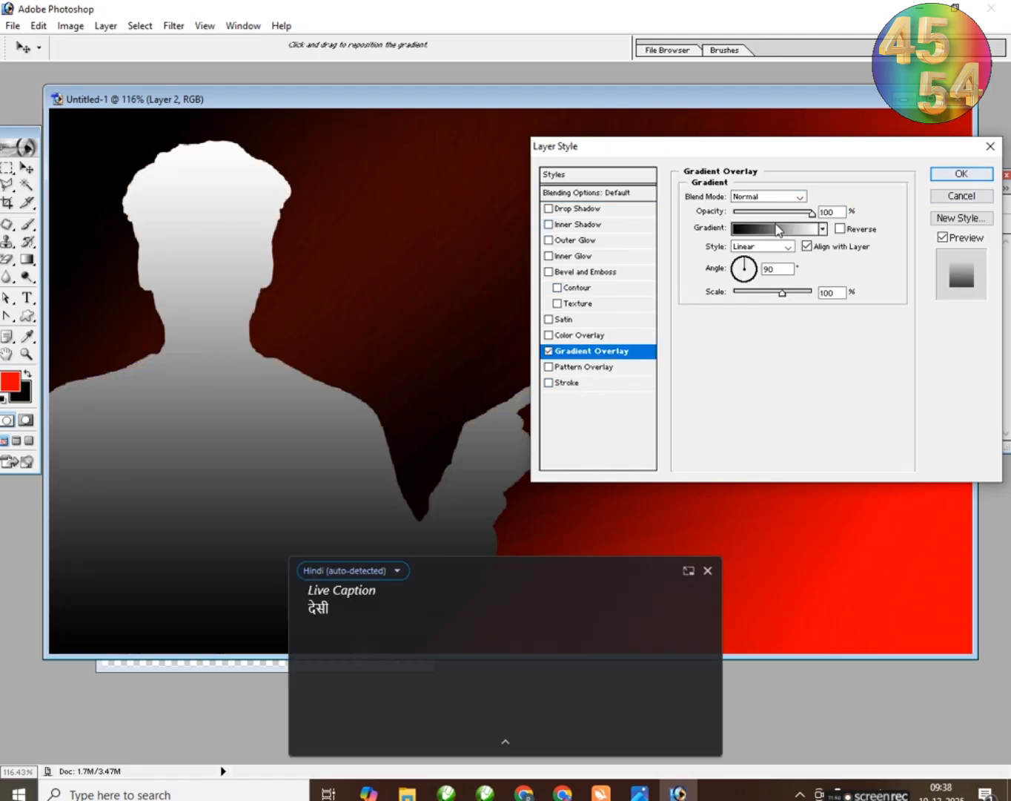
double_click(827, 212)
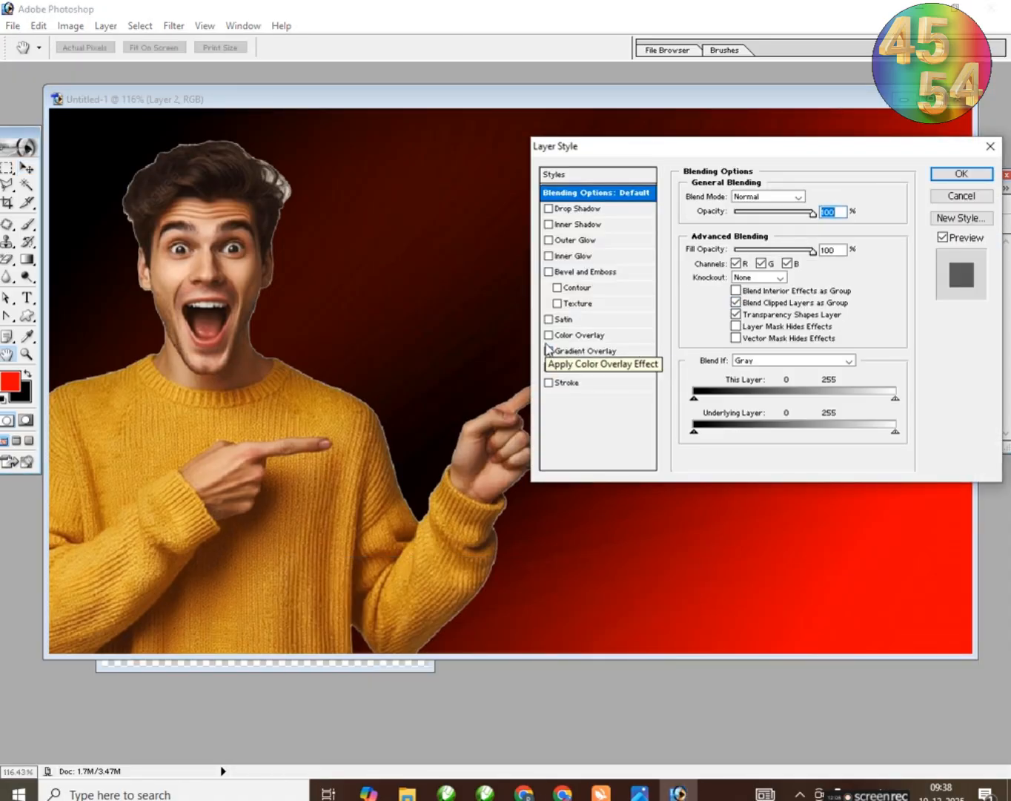
Step: Try a red-to-black Gradient Overlay in Soft Light blend mode on Layer 2
left_click(563, 352)
left_click(824, 230)
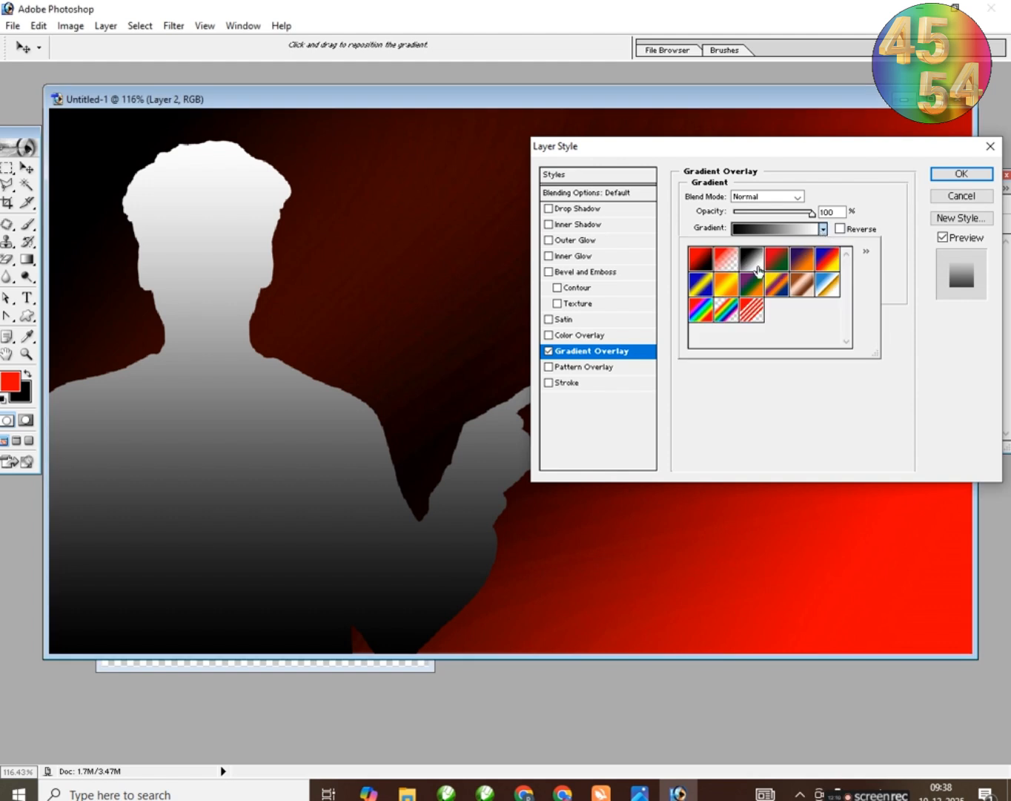
left_click(726, 260)
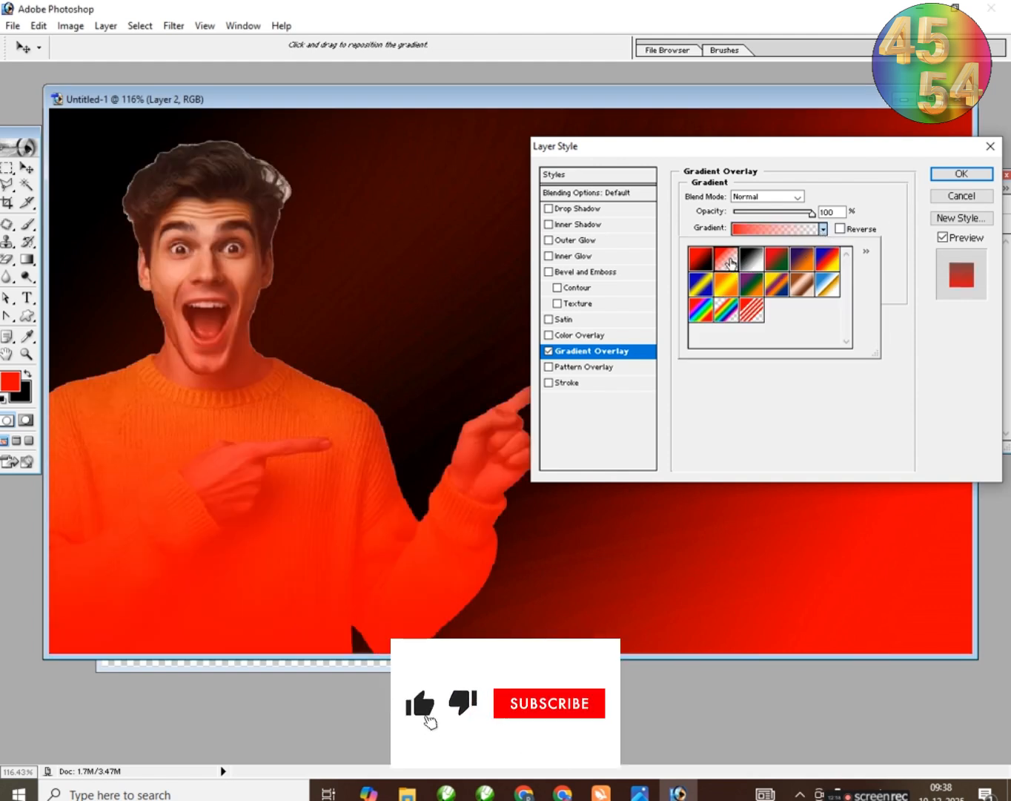
left_click(701, 260)
left_click(767, 197)
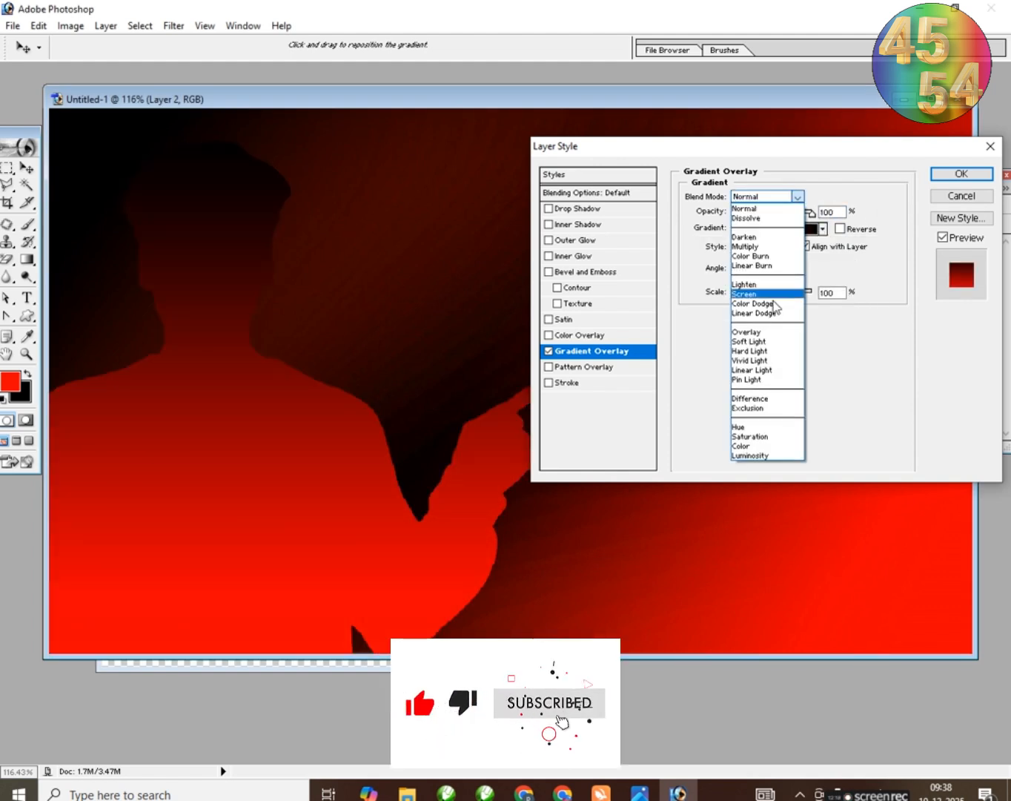
left_click(766, 340)
Step: Try multicoloured gradient presets for Layer 2's overlay and go back to the red-to-black one
left_click(823, 229)
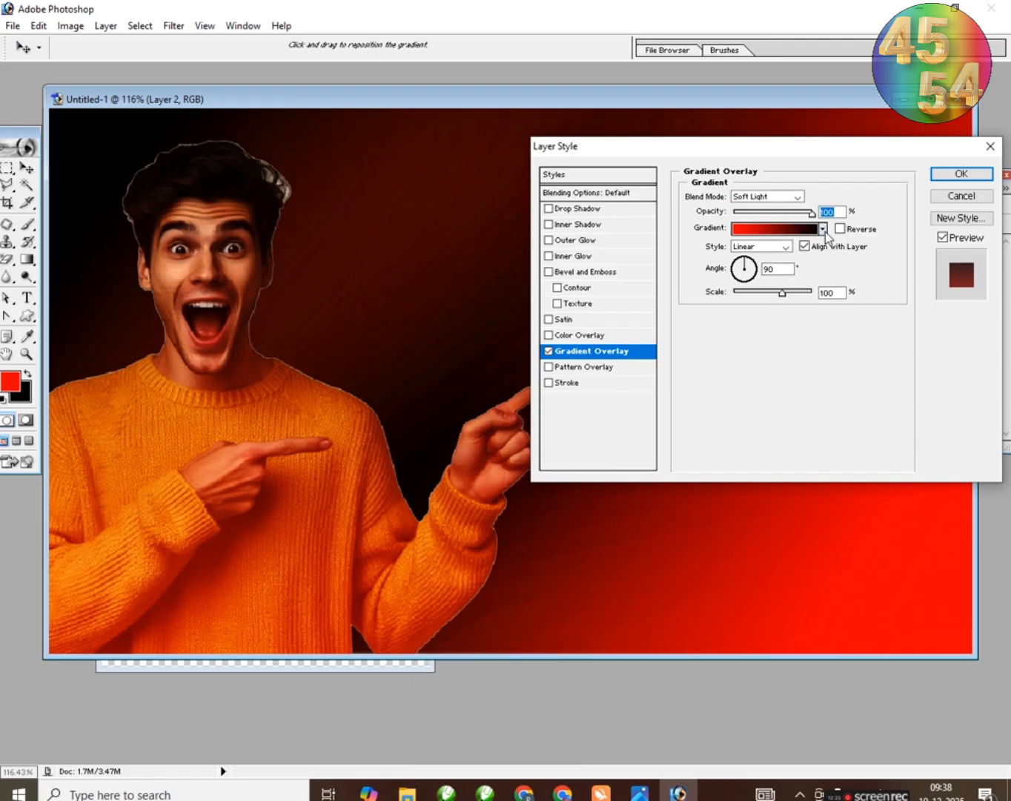
left_click(825, 261)
left_click(706, 291)
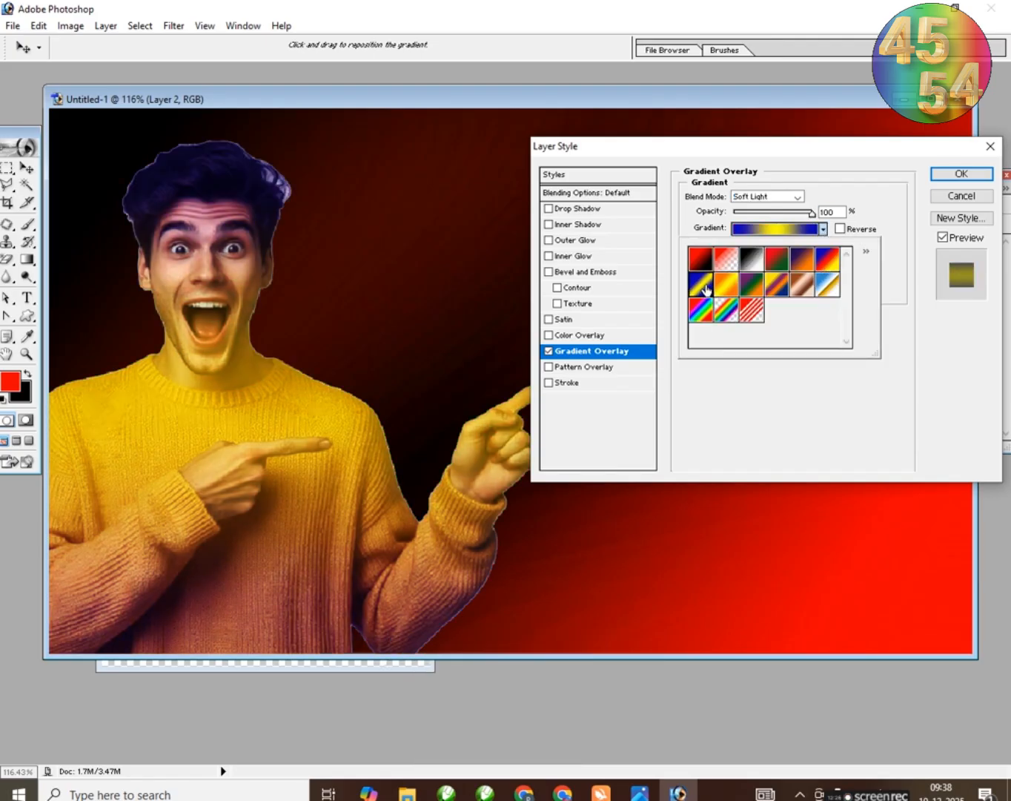
left_click(698, 311)
left_click(727, 309)
left_click(739, 255)
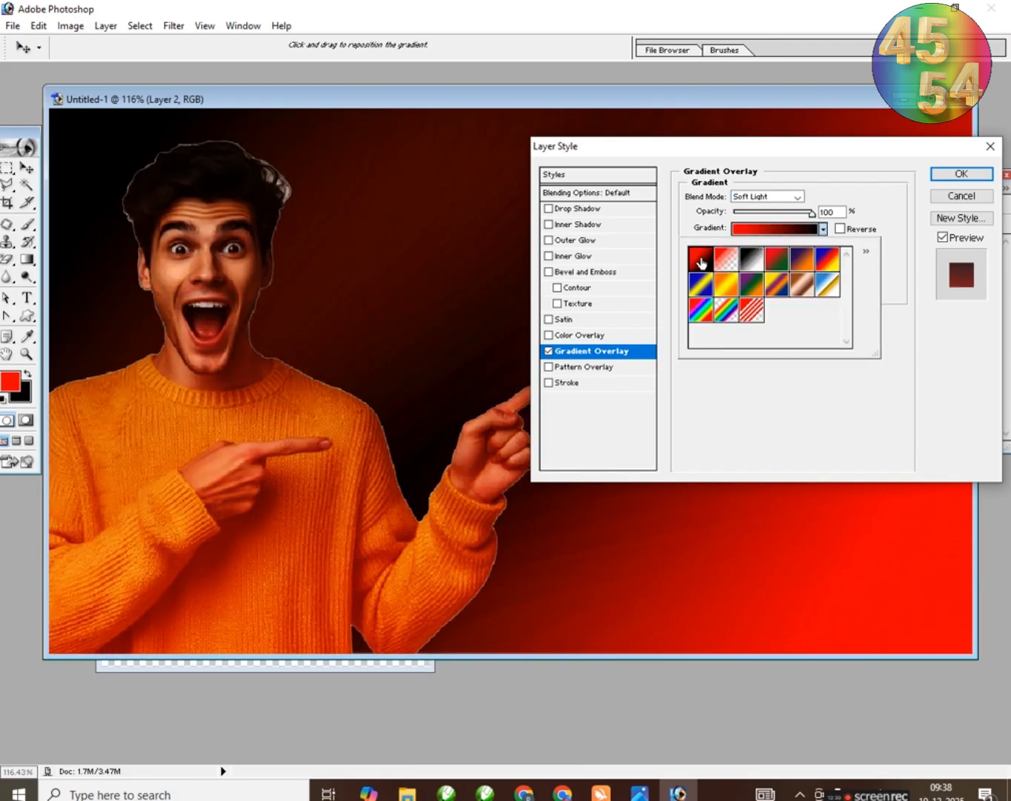
left_click(885, 215)
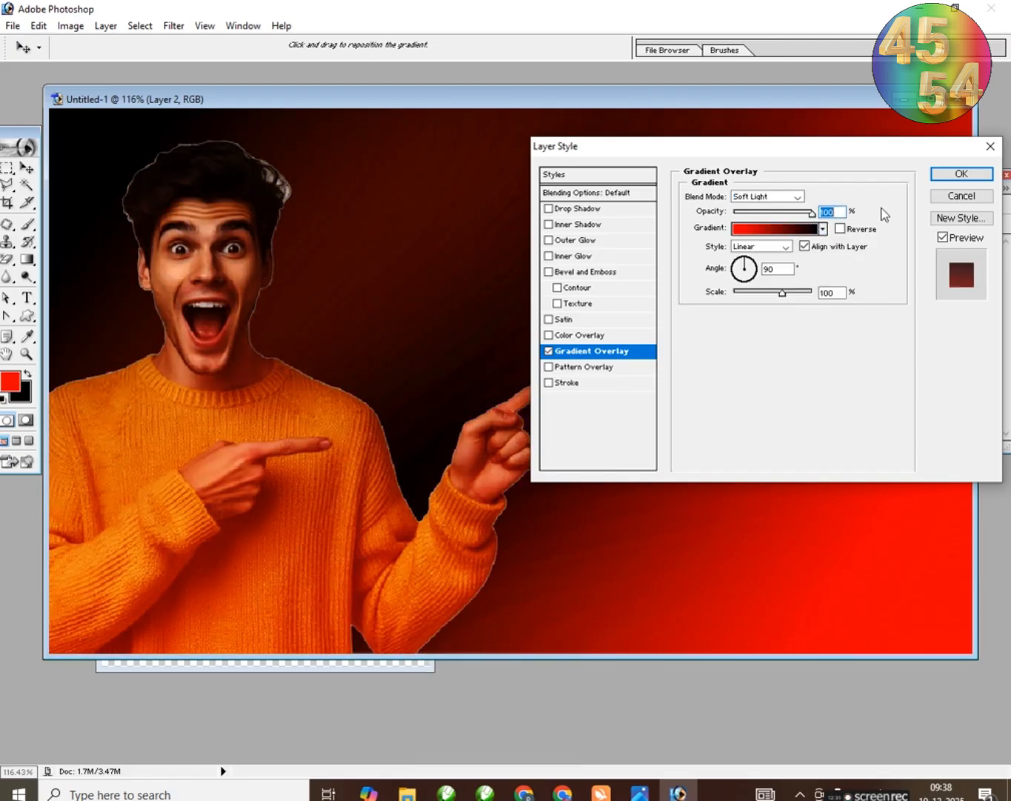
Step: Try a -108° angle for the overlay gradient, turn Gradient Overlay off and discard the layer style changes
left_click(744, 283)
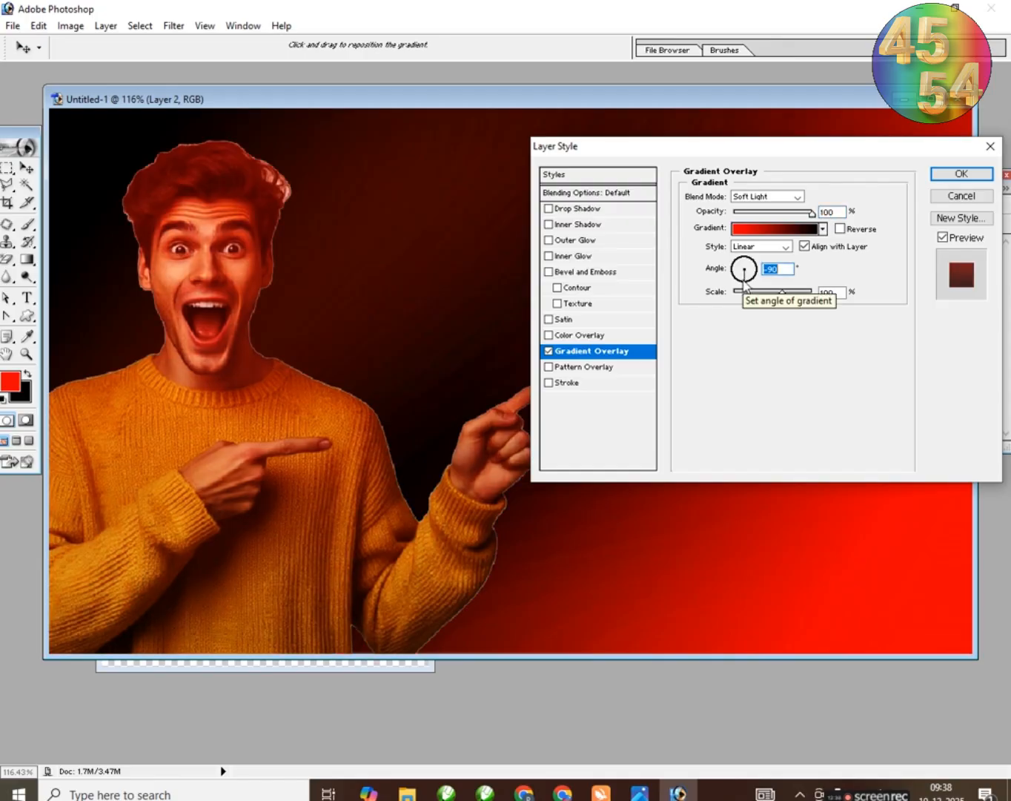
left_click_drag(743, 283, 737, 281)
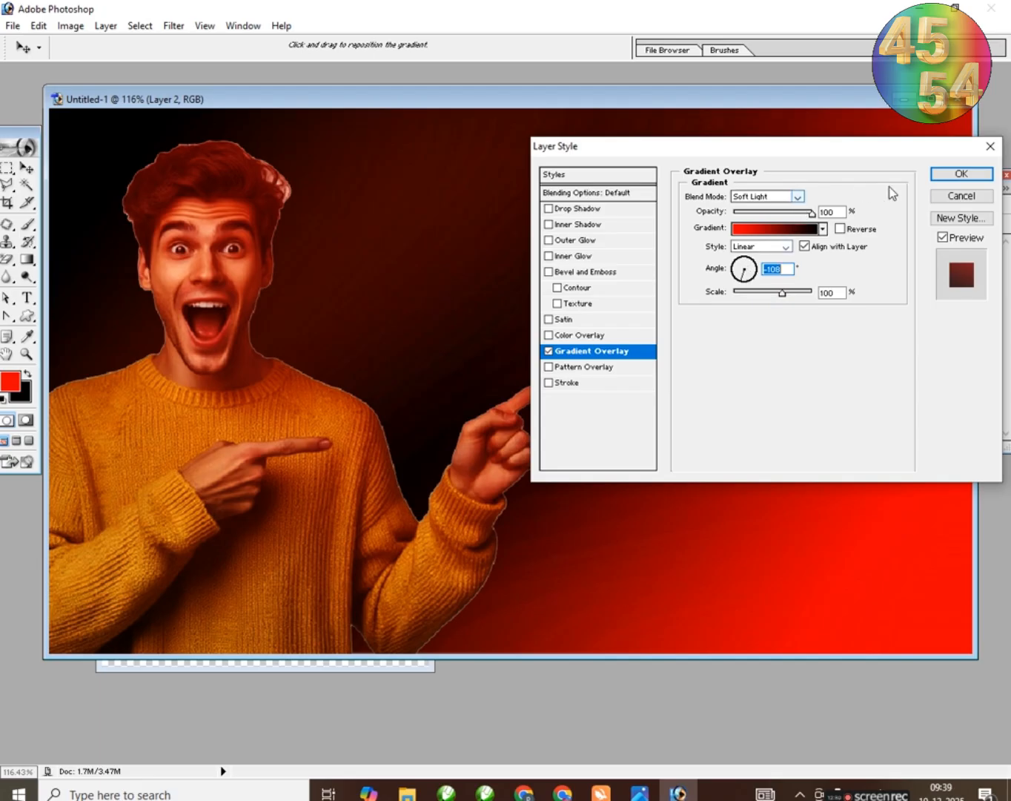
left_click(549, 351)
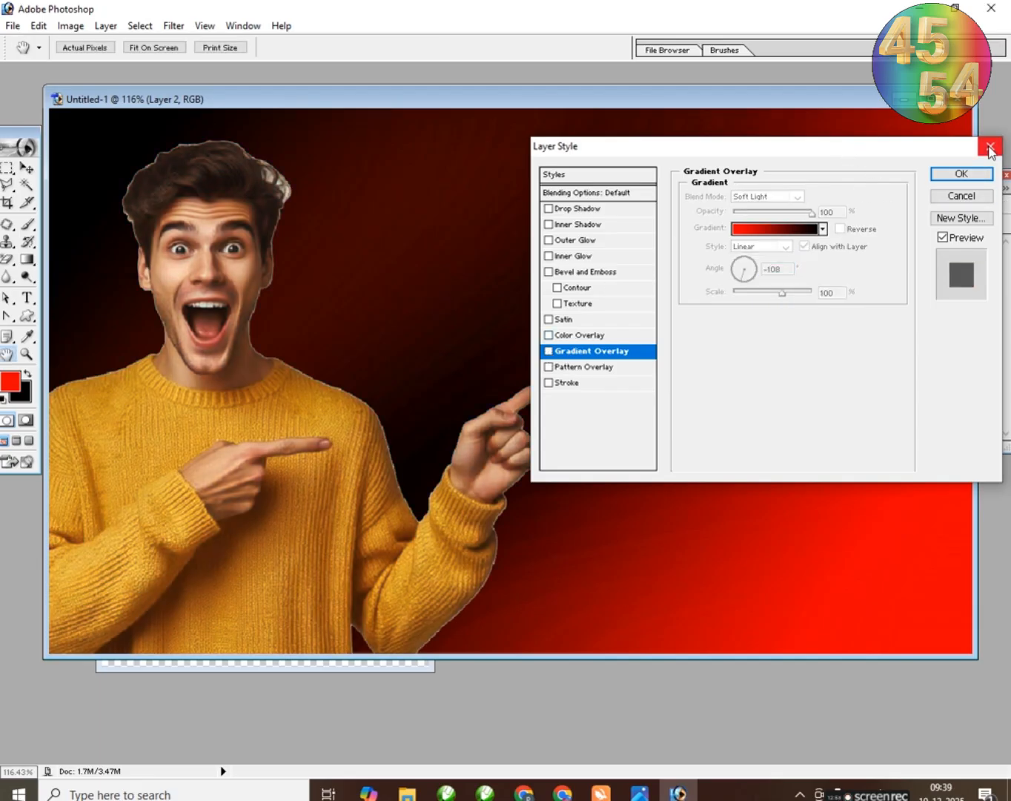
left_click(990, 146)
Step: Set the foreground colour to a bright blue
left_click(9, 377)
left_click_drag(228, 242, 225, 258)
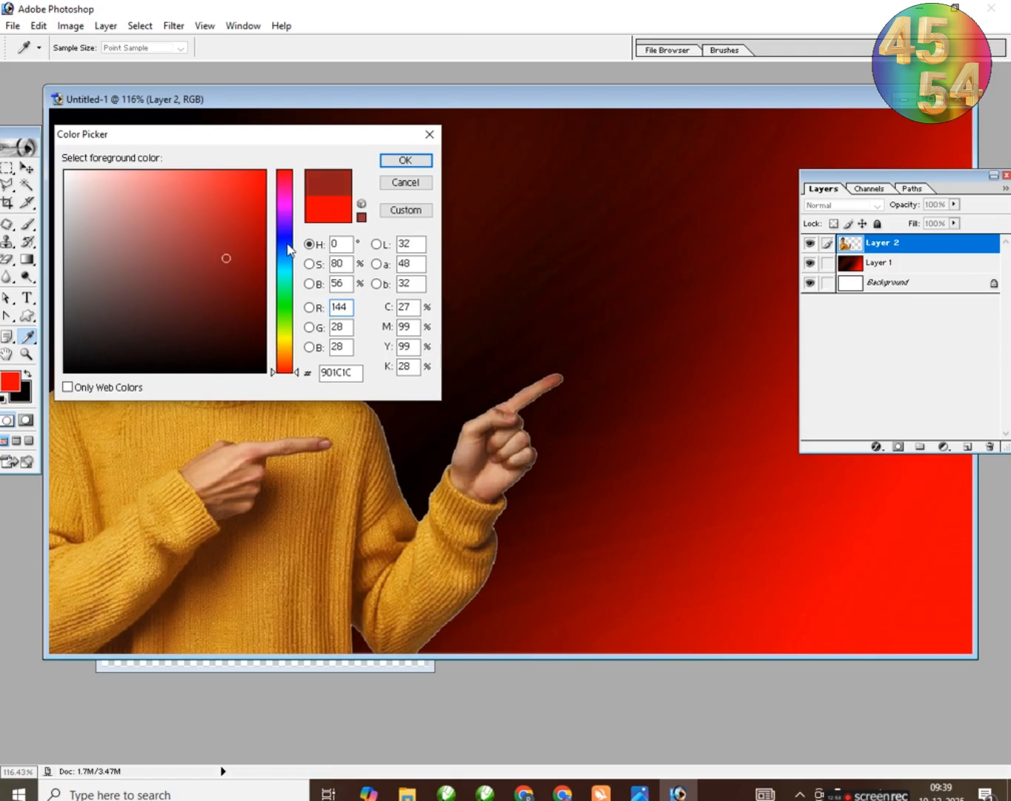
left_click(283, 236)
left_click(244, 178)
left_click(402, 164)
Step: Set the background colour to a bright magenta with hue 306°
left_click(22, 397)
left_click(285, 200)
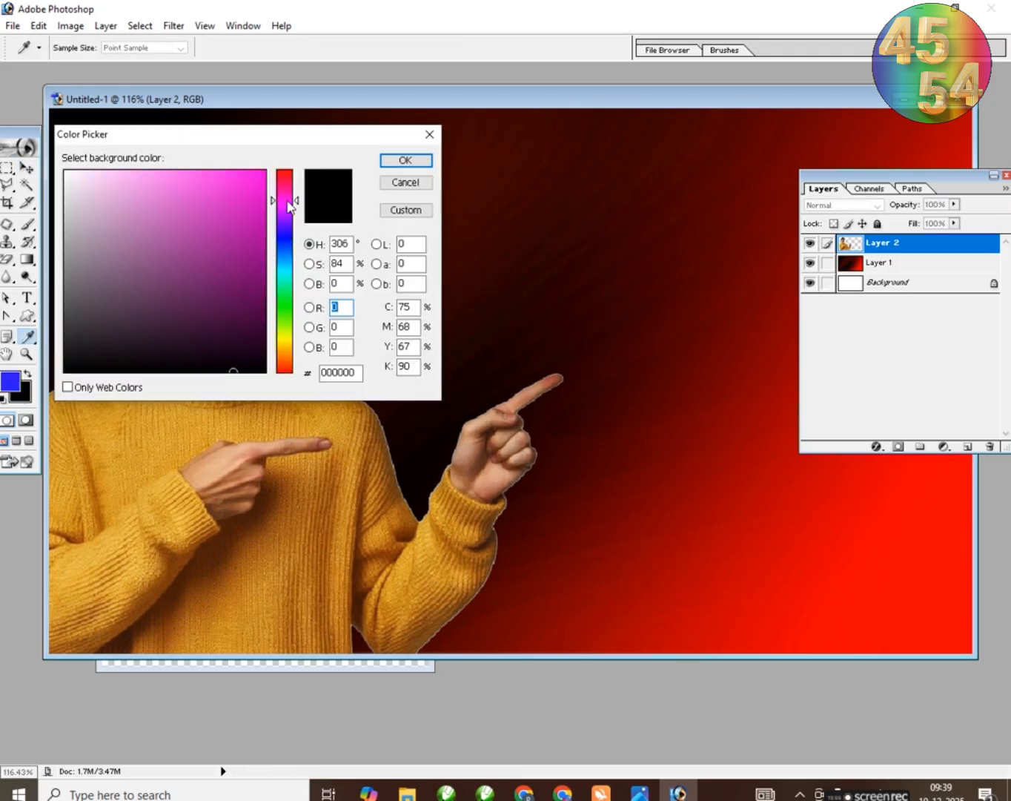
left_click(257, 174)
left_click(403, 161)
Step: Set up the Gradient tool with the foreground-to-background preset, Soft Light mode and 63% opacity
left_click(27, 259)
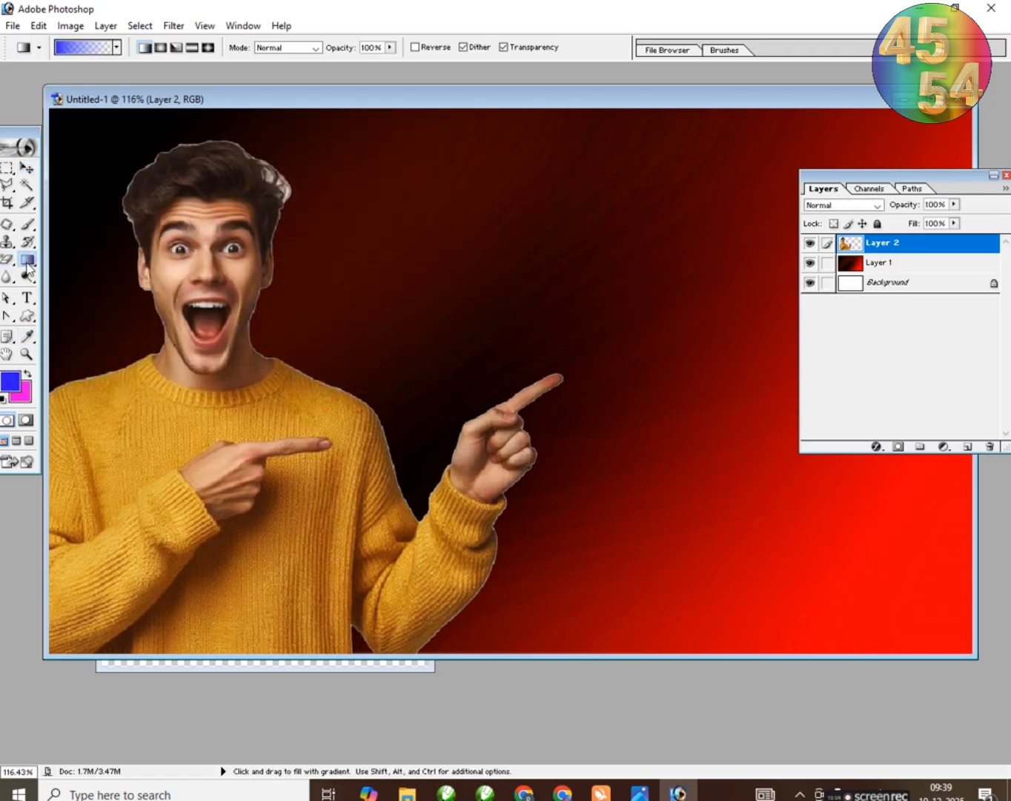
left_click(115, 47)
left_click(27, 81)
left_click(287, 48)
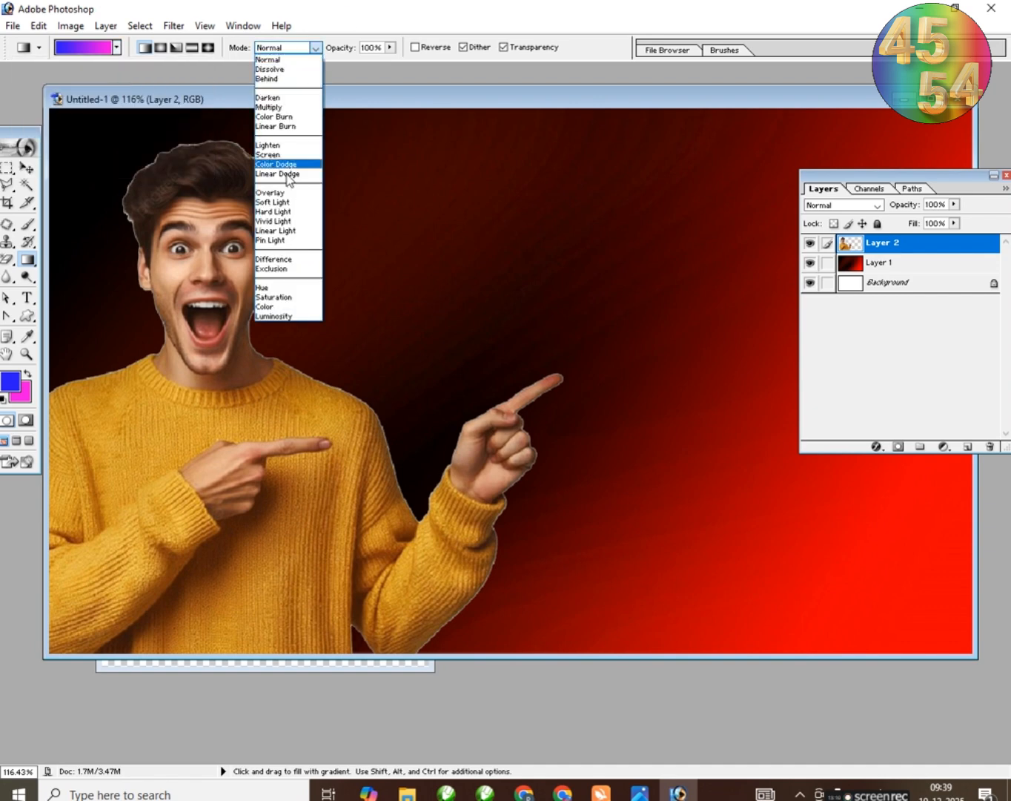
left_click(290, 200)
left_click(390, 48)
left_click_drag(390, 65, 361, 66)
Step: Try the blue-to-magenta gradient on Layer 2 without a selection and undo it
left_click_drag(254, 349, 415, 328)
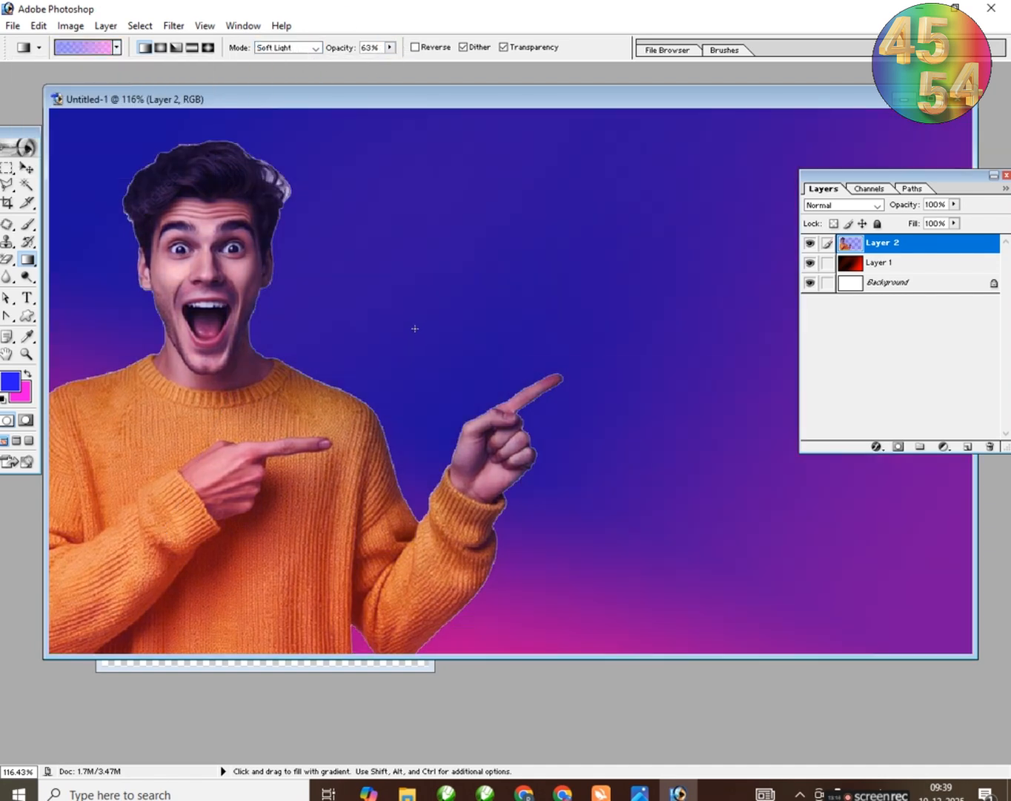
key("ctrl+z")
left_click(27, 168)
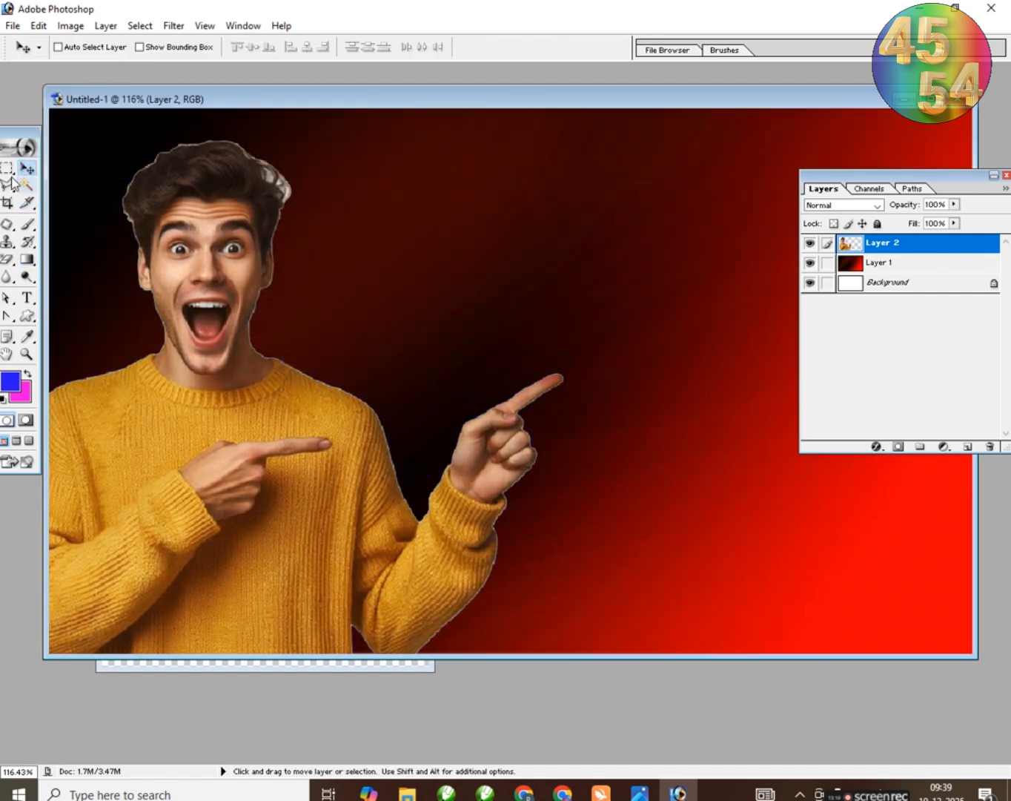
Step: Select the man by inverting a Magic Wand selection of the empty area, draw the blue-to-magenta gradient diagonally down across him, and deselect
left_click(27, 185)
left_click(417, 252)
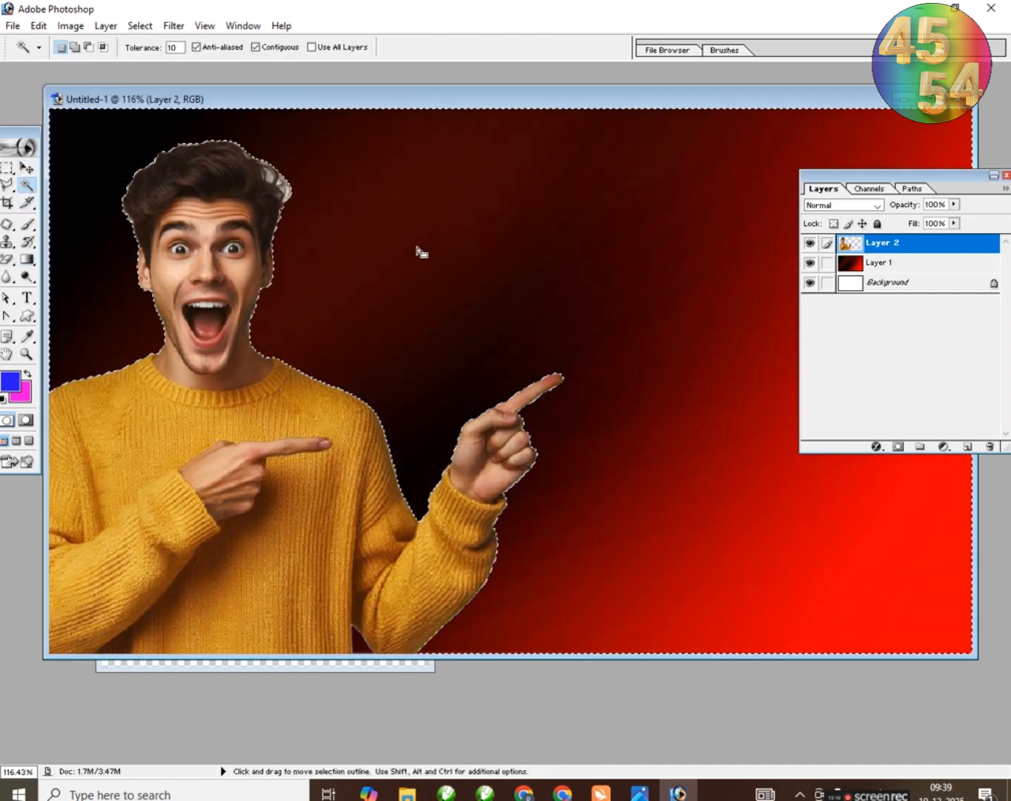
left_click(27, 260)
left_click_drag(416, 310, 223, 556)
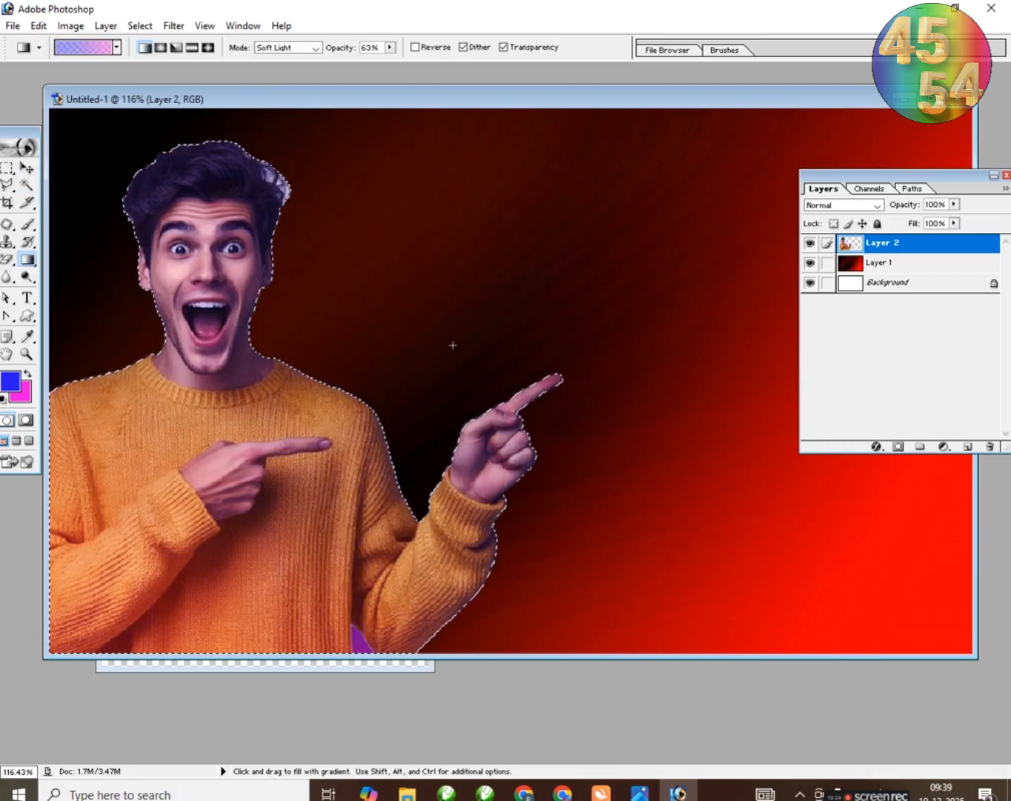
left_click(27, 168)
key("ctrl+d")
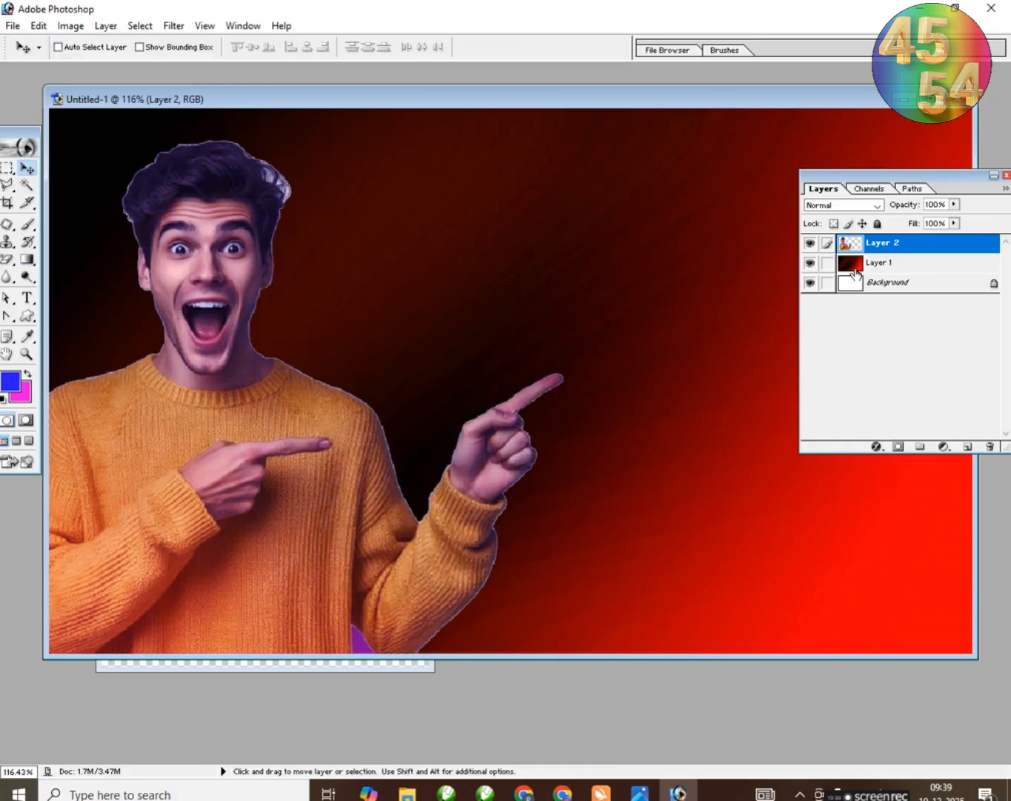
left_click(27, 185)
left_click(542, 305)
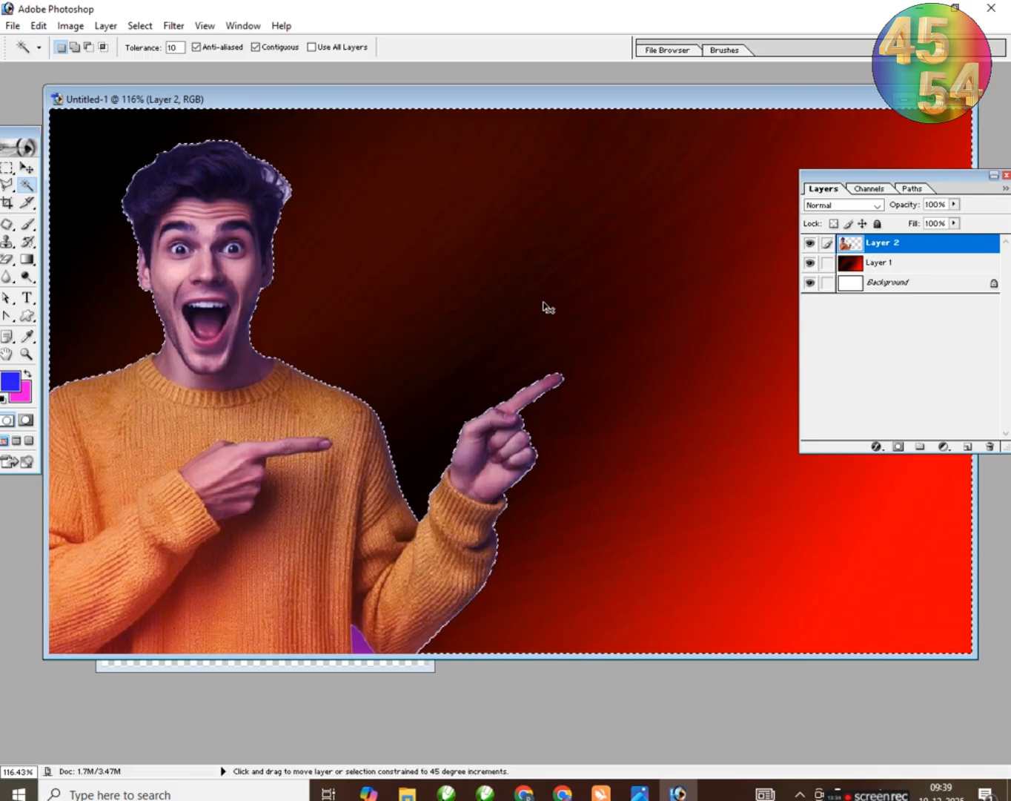
right_click(334, 424)
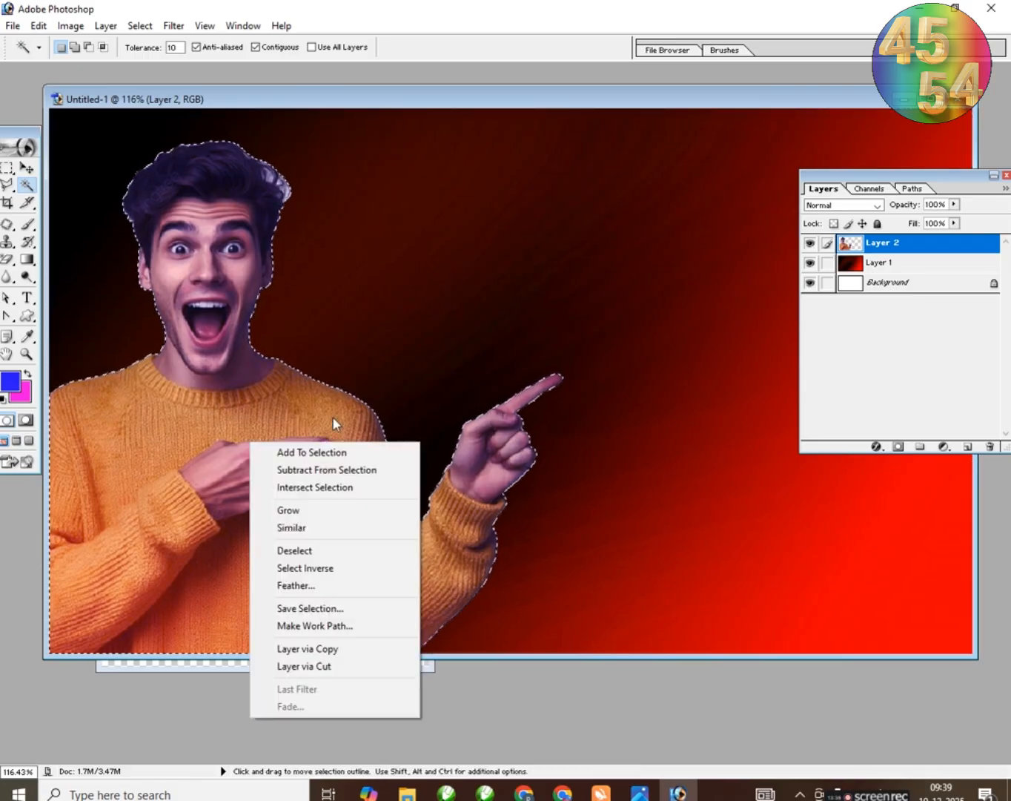
left_click(441, 415)
key("ctrl+d")
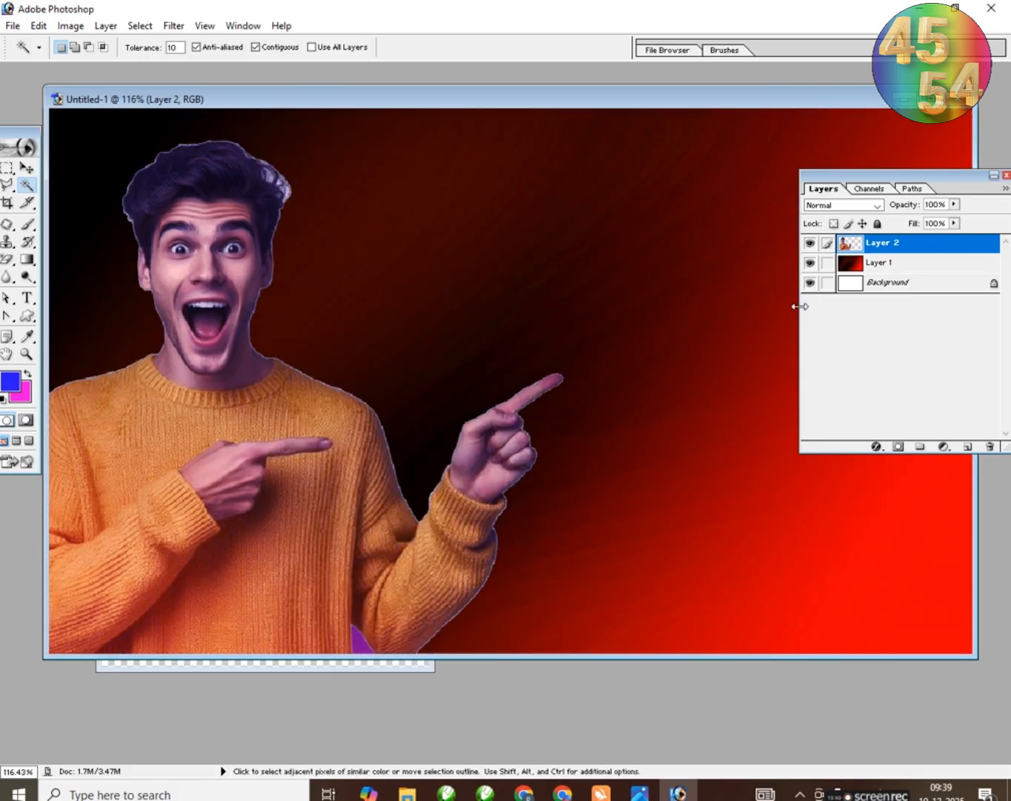
Step: Add a blue Outer Glow to Layer 2 with 100% opacity and a size of about 35 px
double_click(927, 247)
left_click(556, 240)
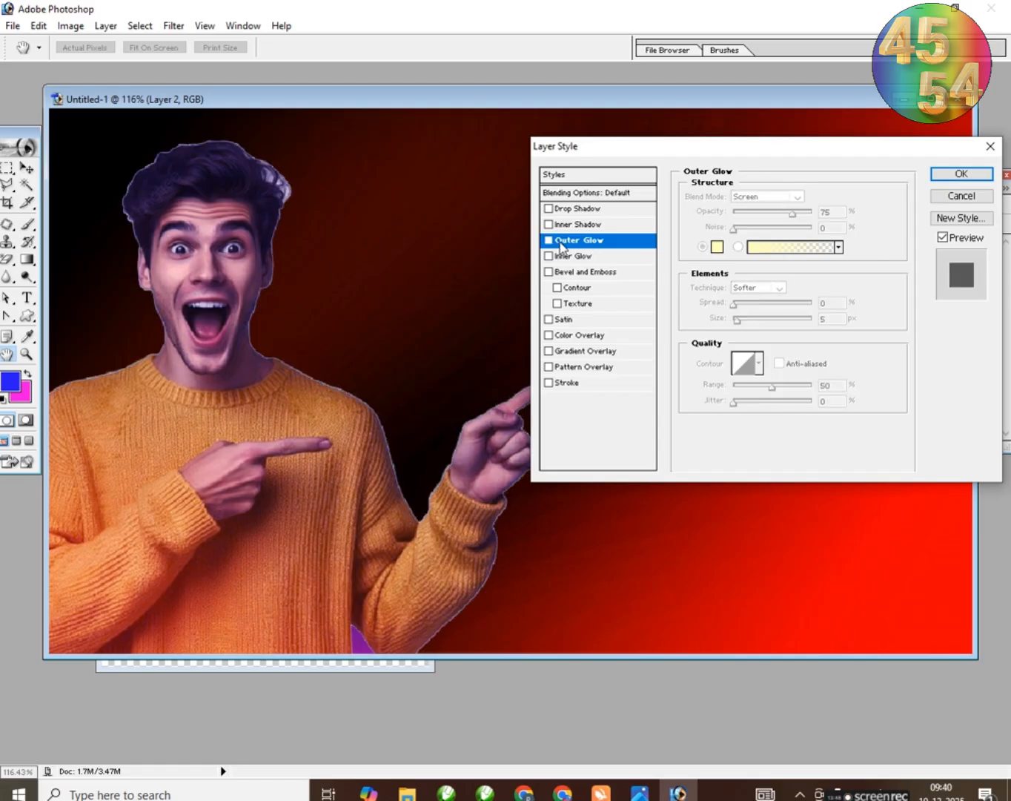
left_click(717, 247)
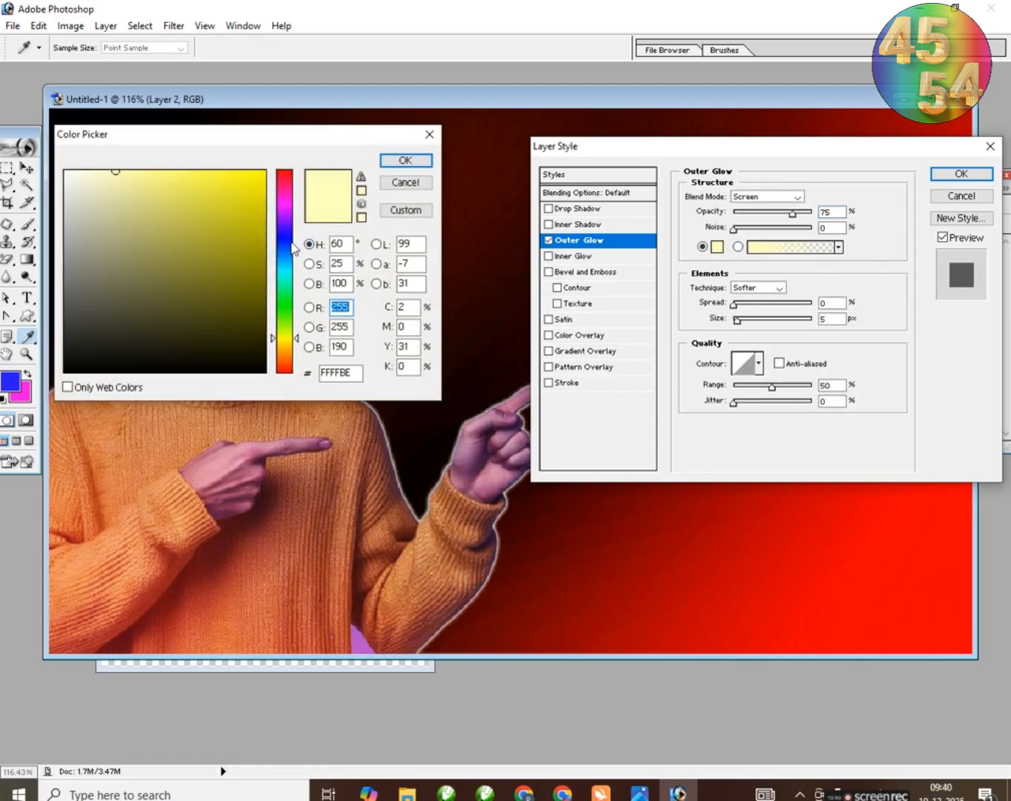
left_click(293, 245)
left_click(406, 160)
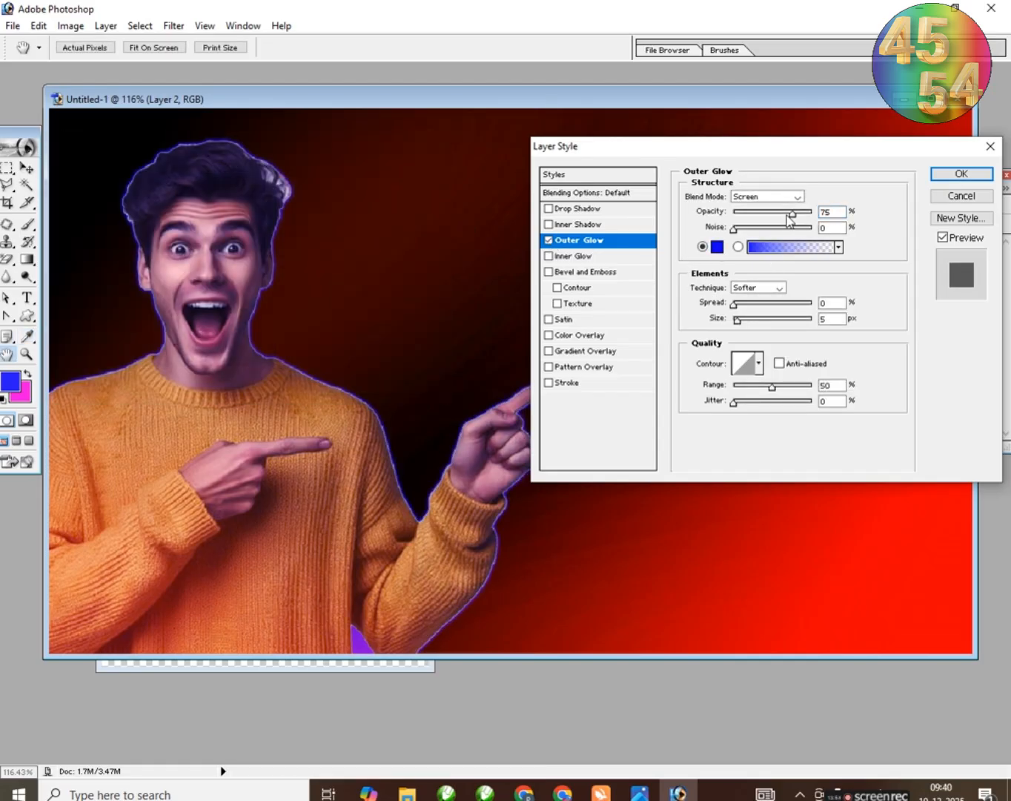
mouse_move(739, 320)
left_mouse_down()
mouse_move(767, 330)
mouse_move(749, 319)
left_mouse_up()
left_click(740, 306)
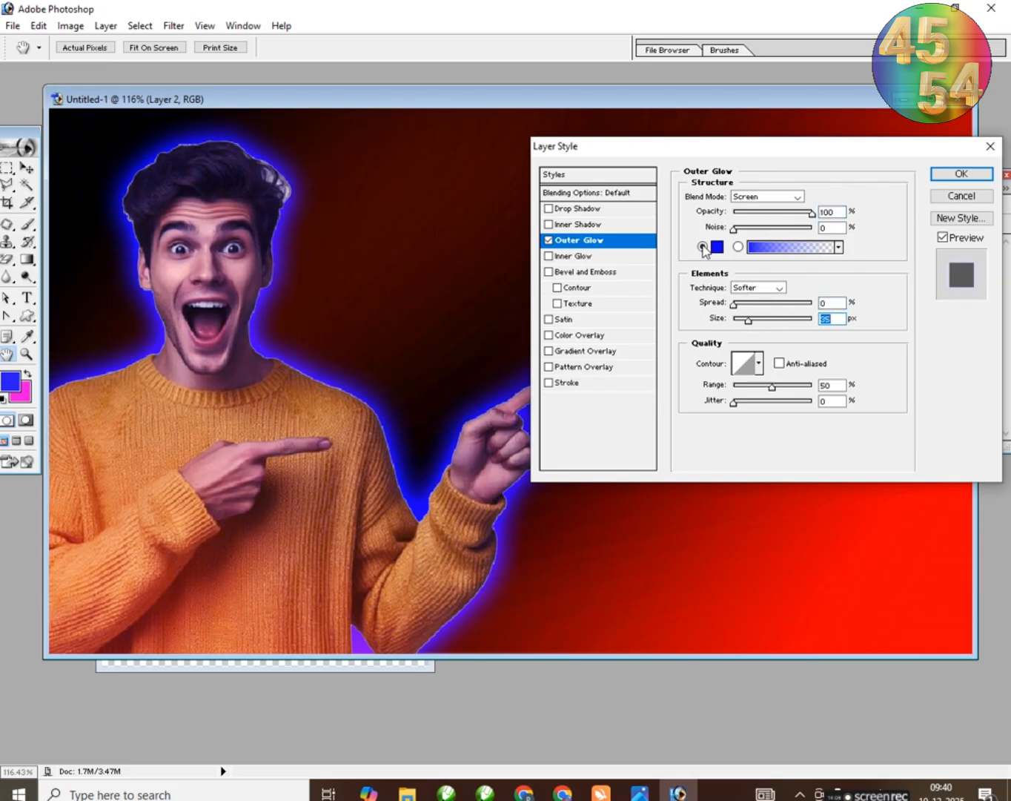
Step: Change the outer glow colour to red, apply the layer style, and shift the Layers palette slightly inward
left_click(717, 247)
left_click(285, 164)
left_click(402, 160)
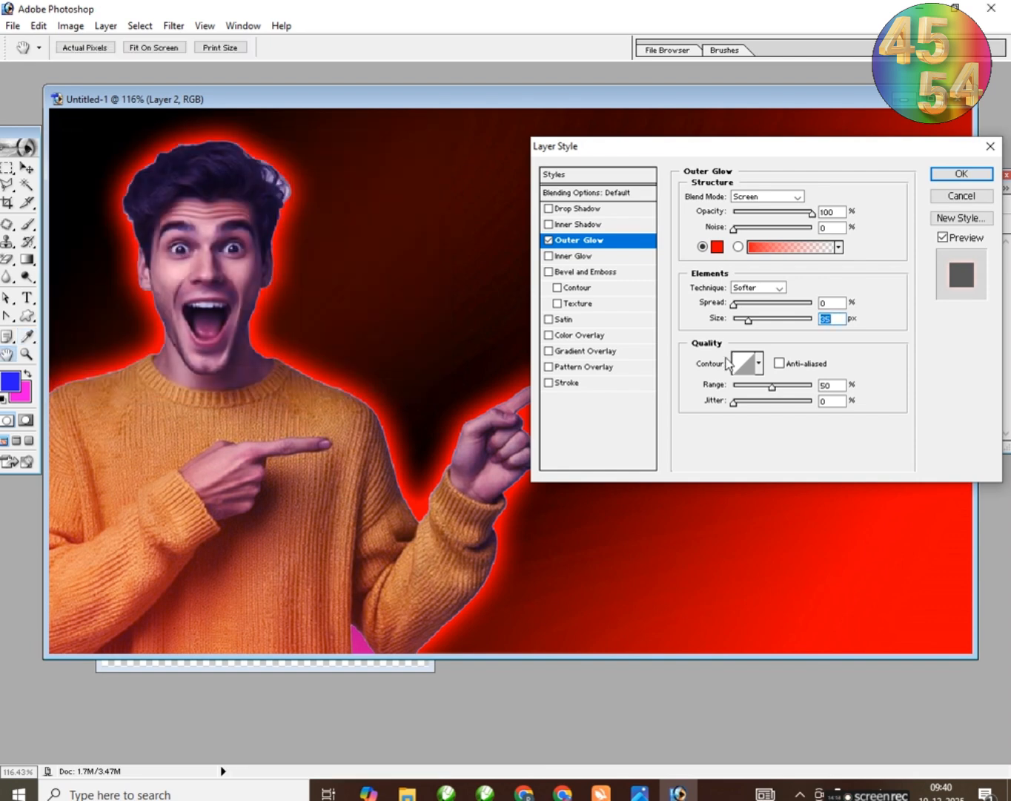
left_click(969, 176)
left_click_drag(951, 184, 939, 184)
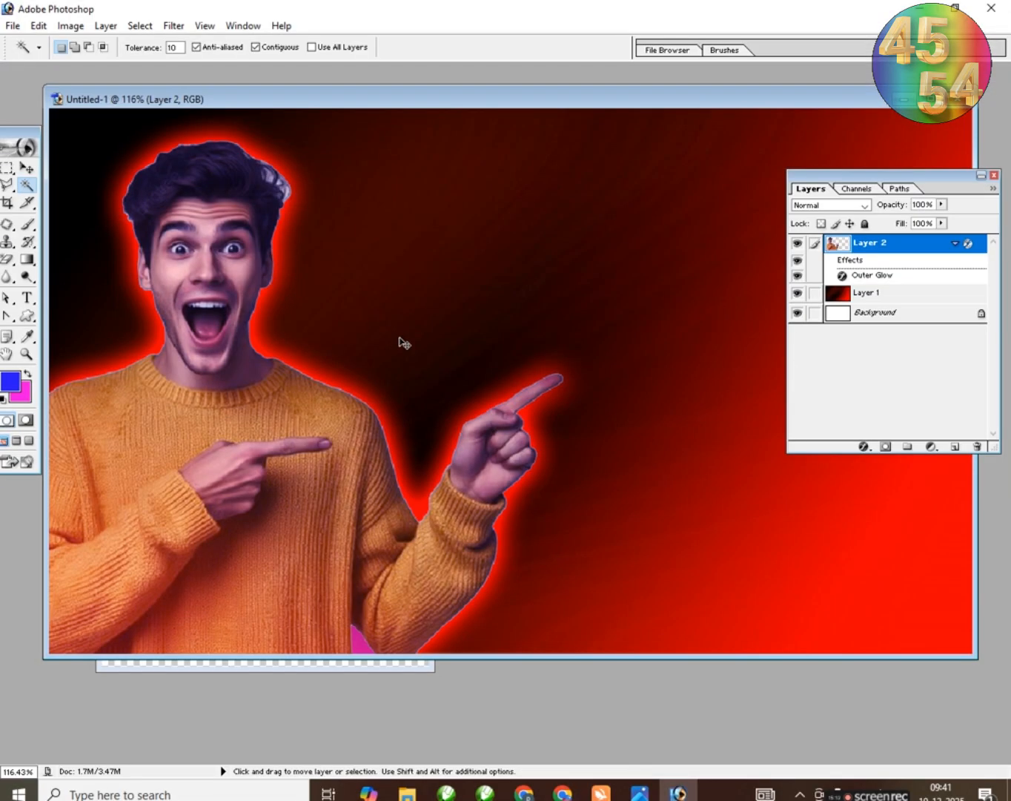
Step: In the Untitled-2 document, hide Layer 1, paste the copied YouTube logo picture as a new layer and reposition it
left_click(200, 667)
left_click(797, 250)
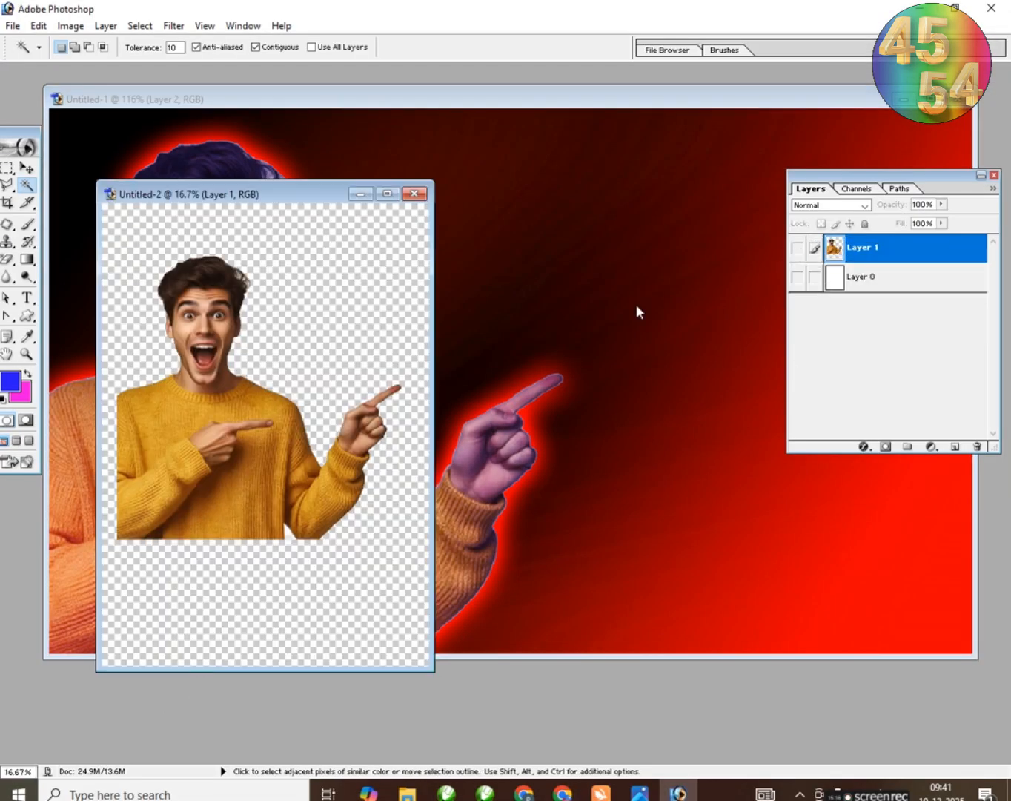
key("ctrl+v")
left_click(29, 169)
left_click_drag(271, 443, 334, 436)
Step: Erase the background around the YouTube logo with the Magic Eraser, marquee-select the area below the logo, and deselect
left_click(7, 259)
left_click(236, 329)
left_click(27, 168)
left_click(9, 168)
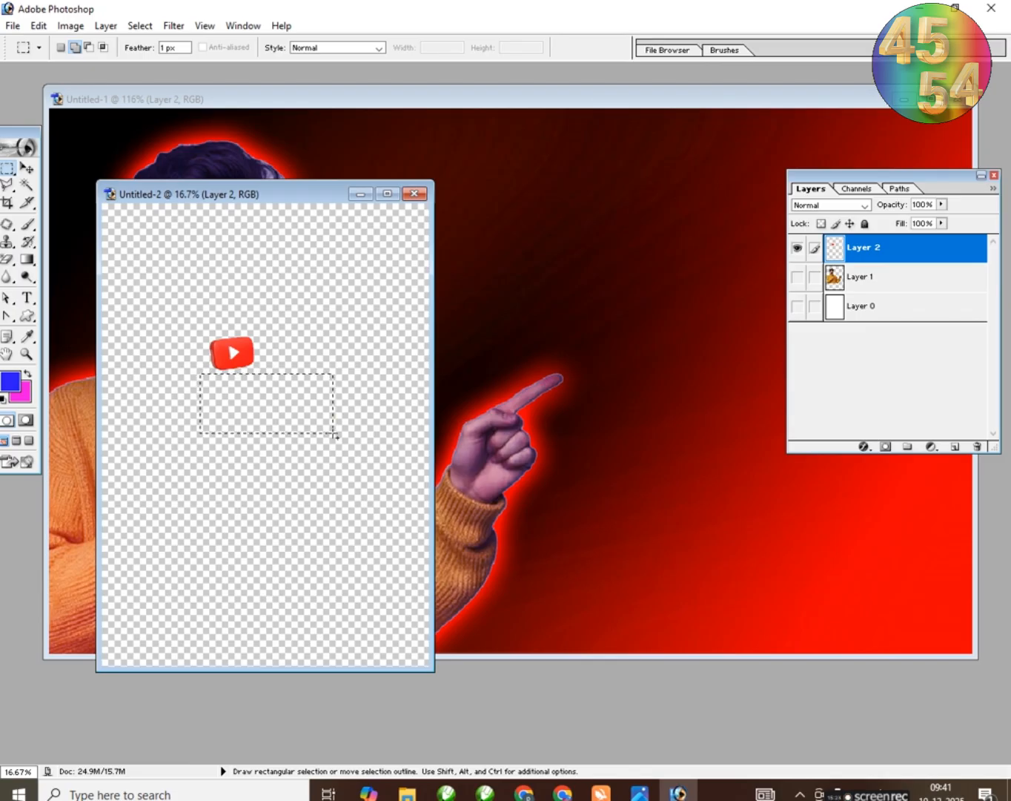
left_click(27, 169)
key("ctrl+d")
Step: Copy the YouTube logo into Untitled-1, place it above the man's raised hand, and order its layer directly beneath Layer 2
left_click_drag(198, 331, 583, 323)
left_click_drag(664, 350, 508, 268)
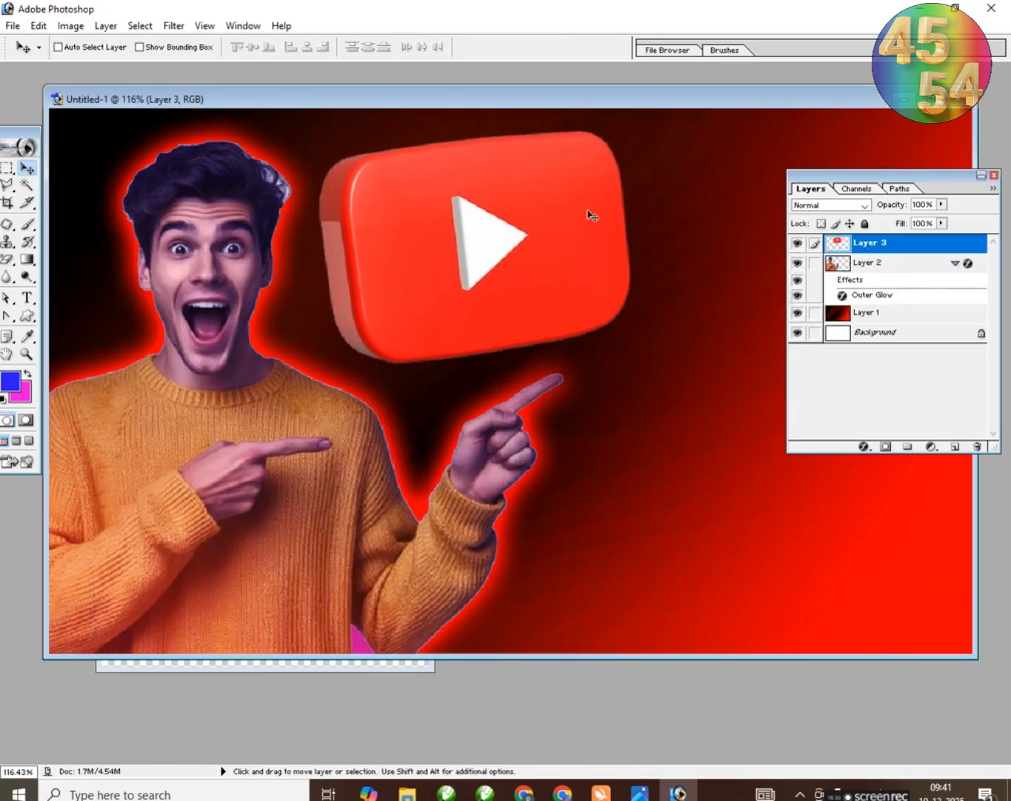
left_click_drag(909, 248, 903, 309)
key("ctrl+bracketleft")
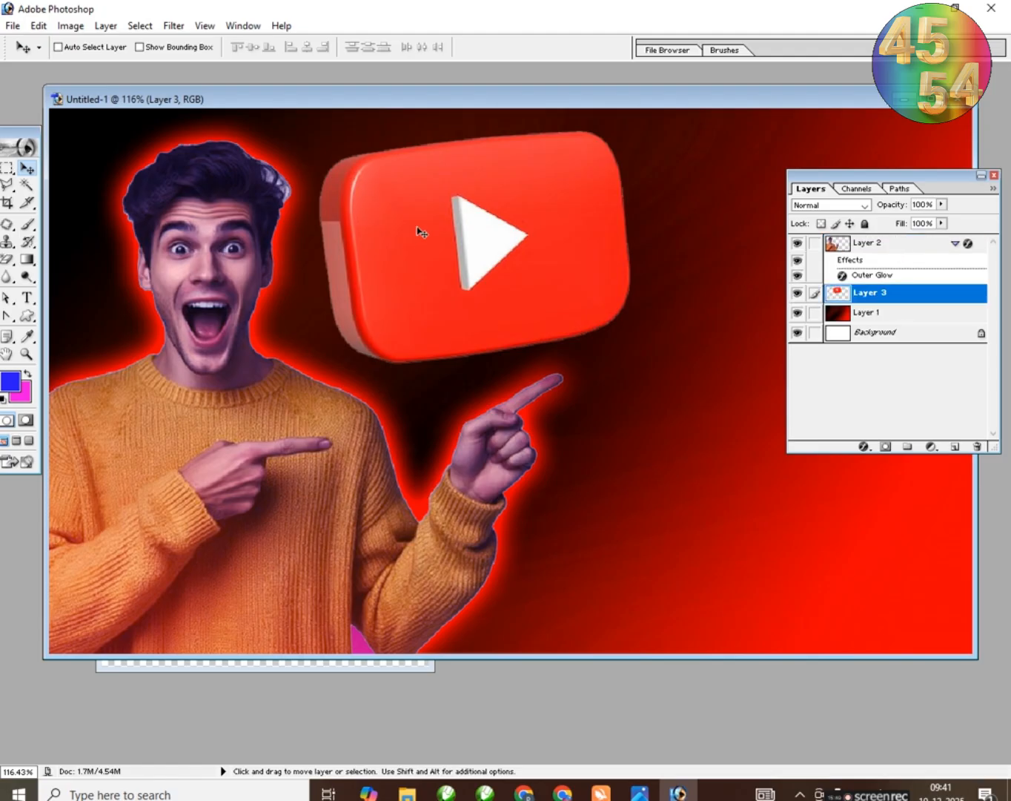
Step: Move the YouTube logo beside the man's face at the card's edge, scale it to 45.5%, and move the Layers palette aside
left_click_drag(419, 232, 78, 291)
key("ctrl+t")
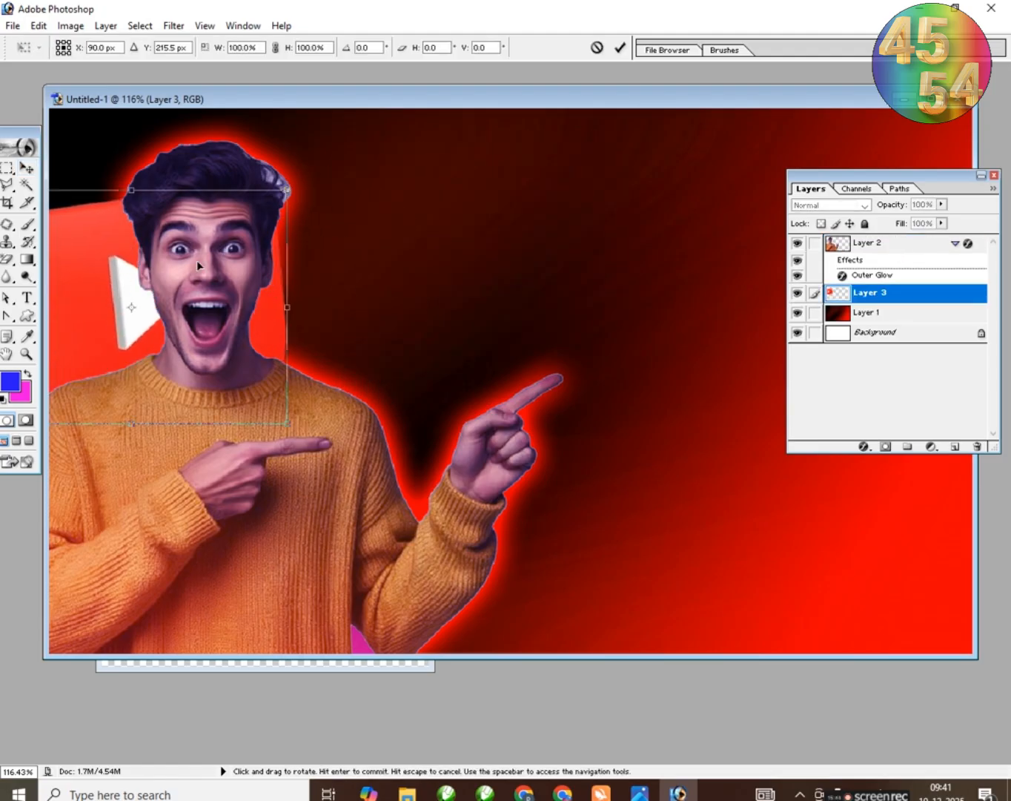
left_click_drag(287, 190, 142, 282)
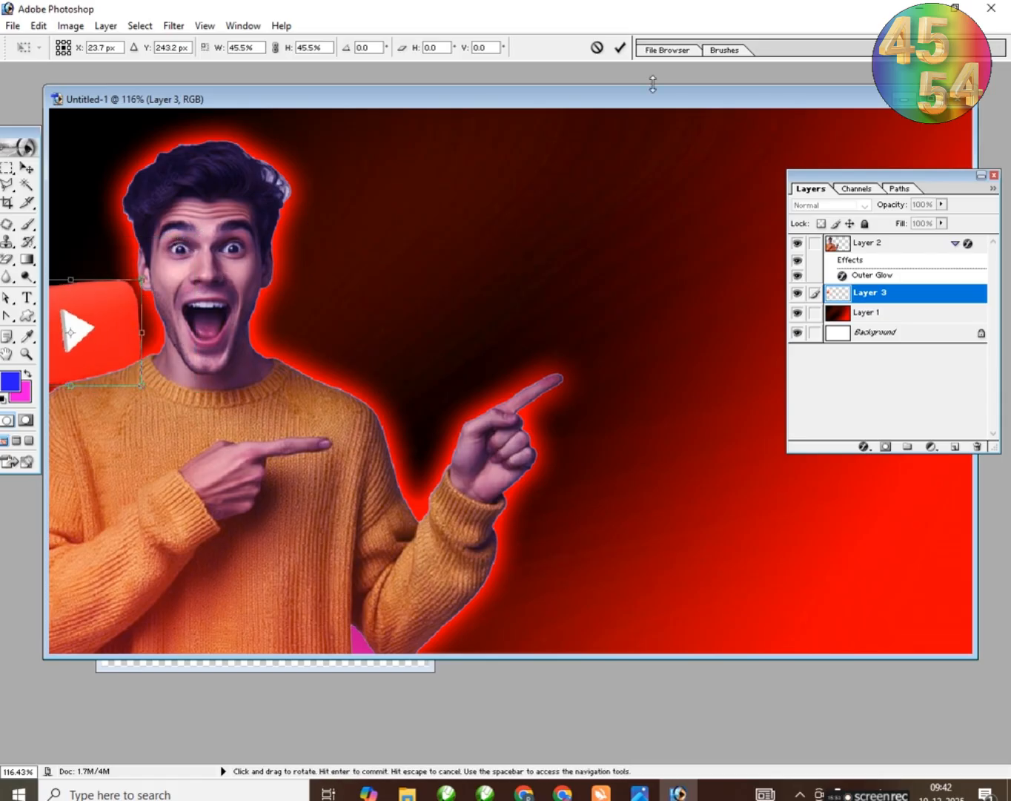
left_click(621, 46)
left_click_drag(874, 187, 908, 317)
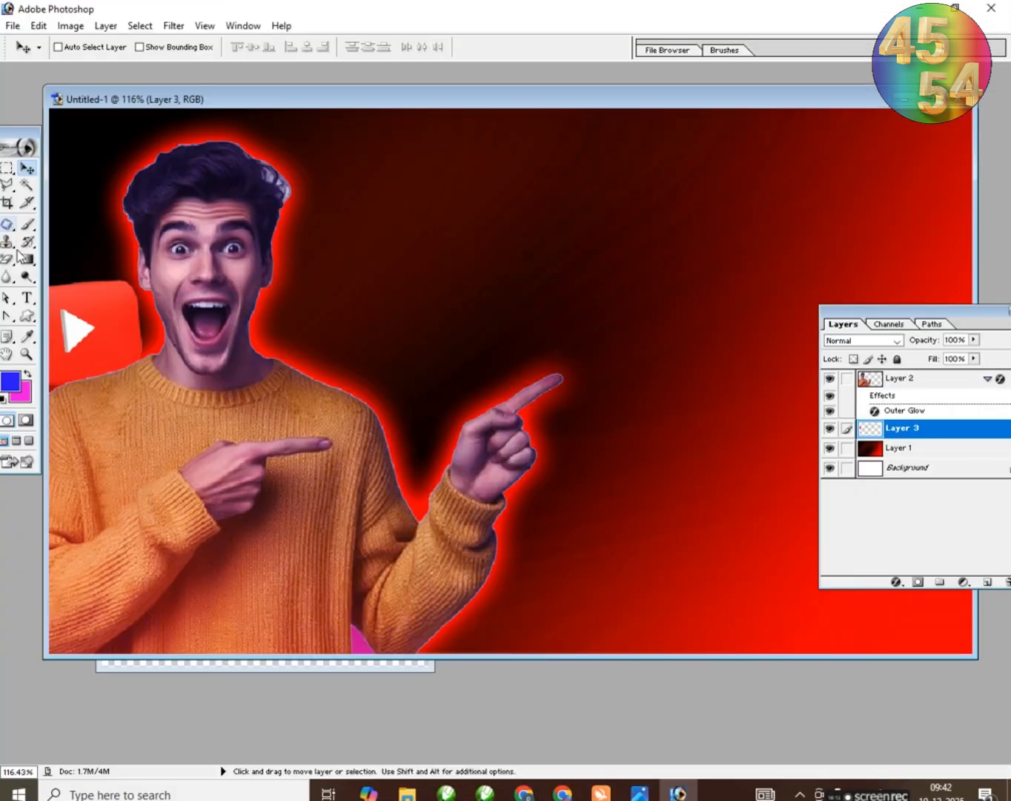
Step: Draw a circular selection above the man's raised hand and set the foreground colour to yellow
left_click_drag(6, 174, 58, 182)
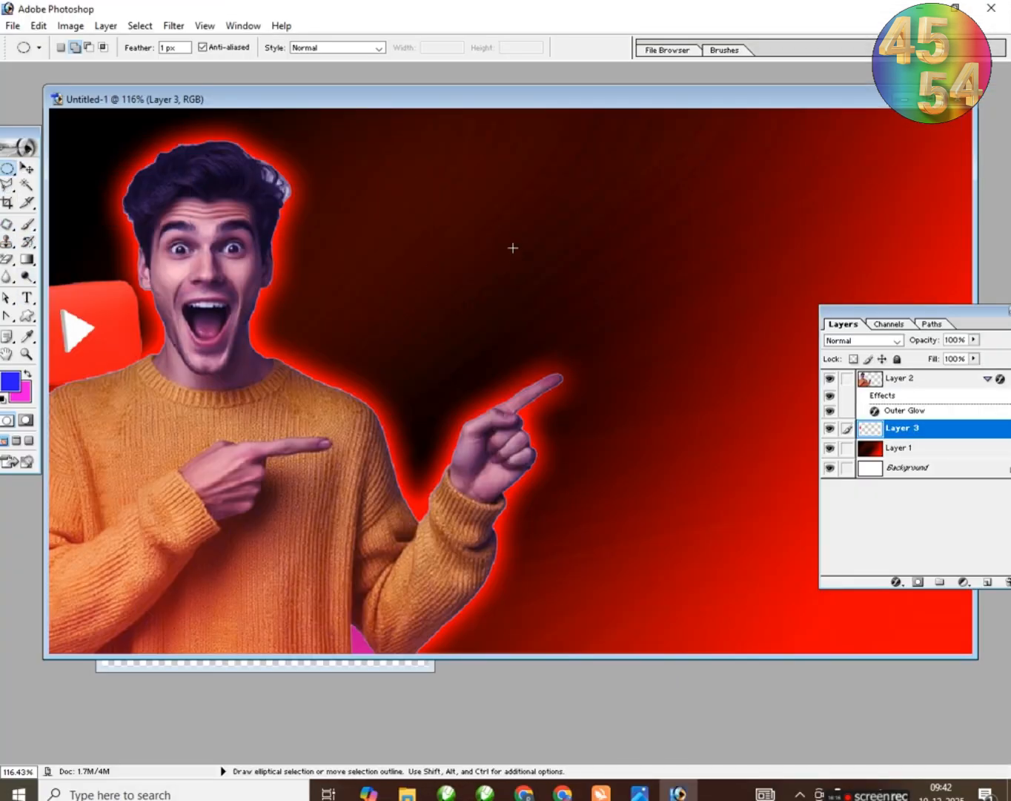
left_click(27, 168)
left_click(8, 382)
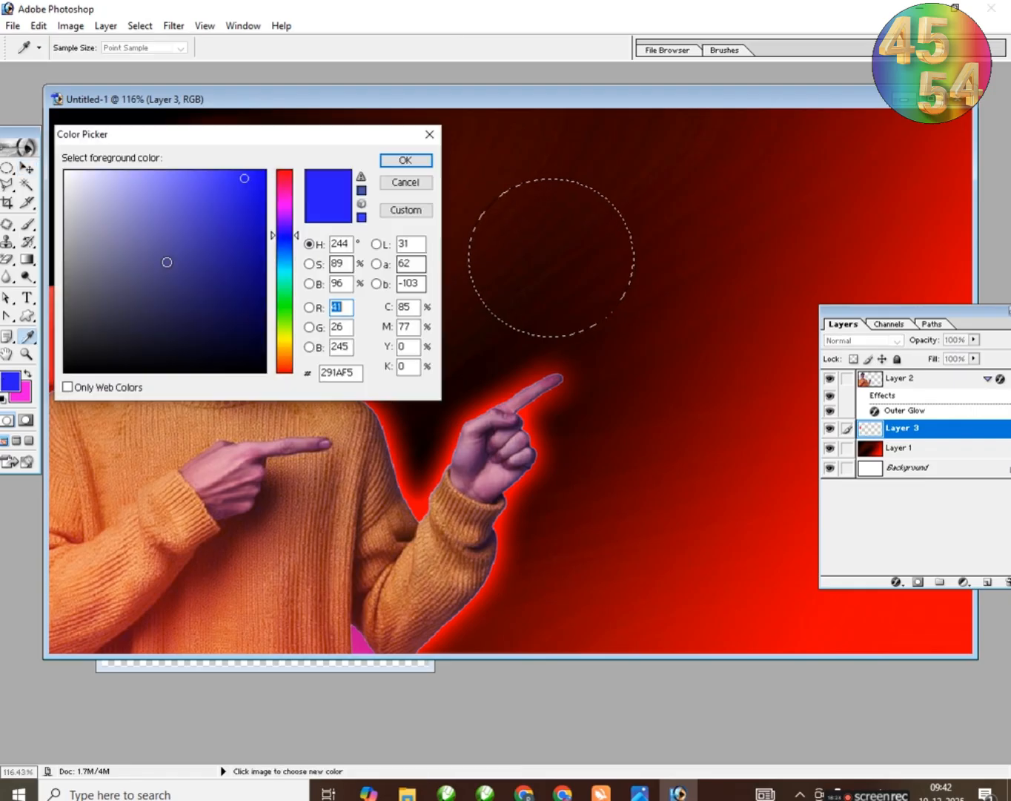
left_click(284, 338)
left_click(421, 163)
Step: Try filling the circular selection with yellow on Layer 3 and moving it, and undo the move and fill
key("alt+BackSpace")
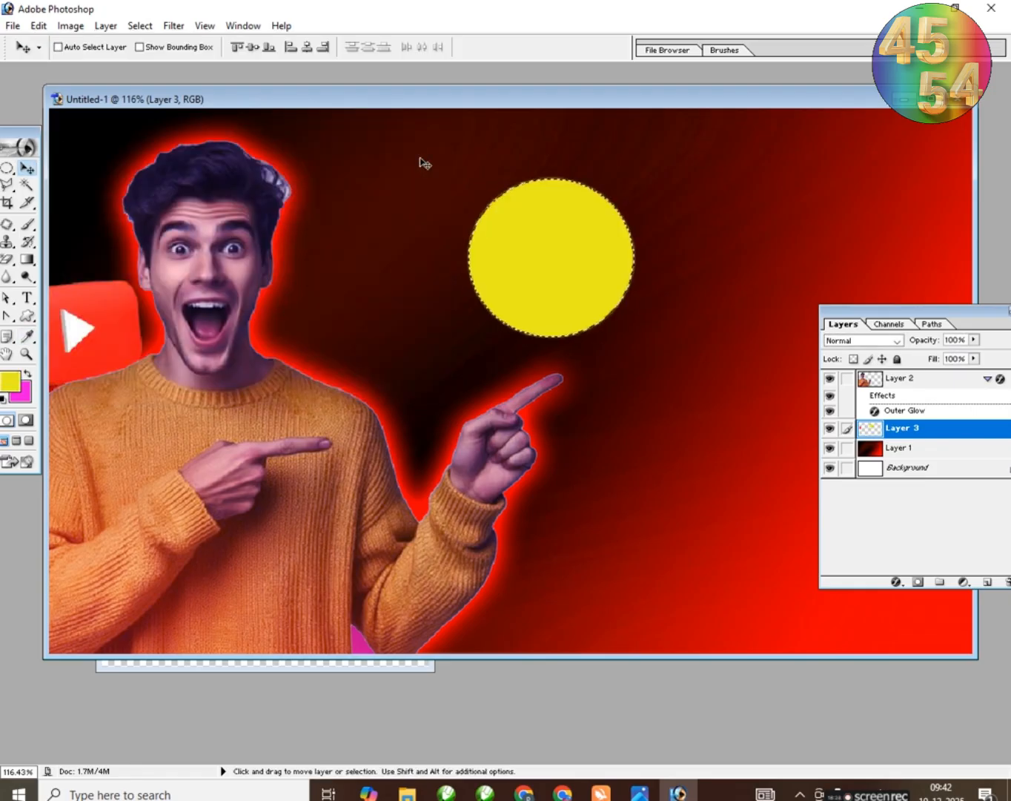
key("ctrl+d")
left_click_drag(547, 266, 460, 258)
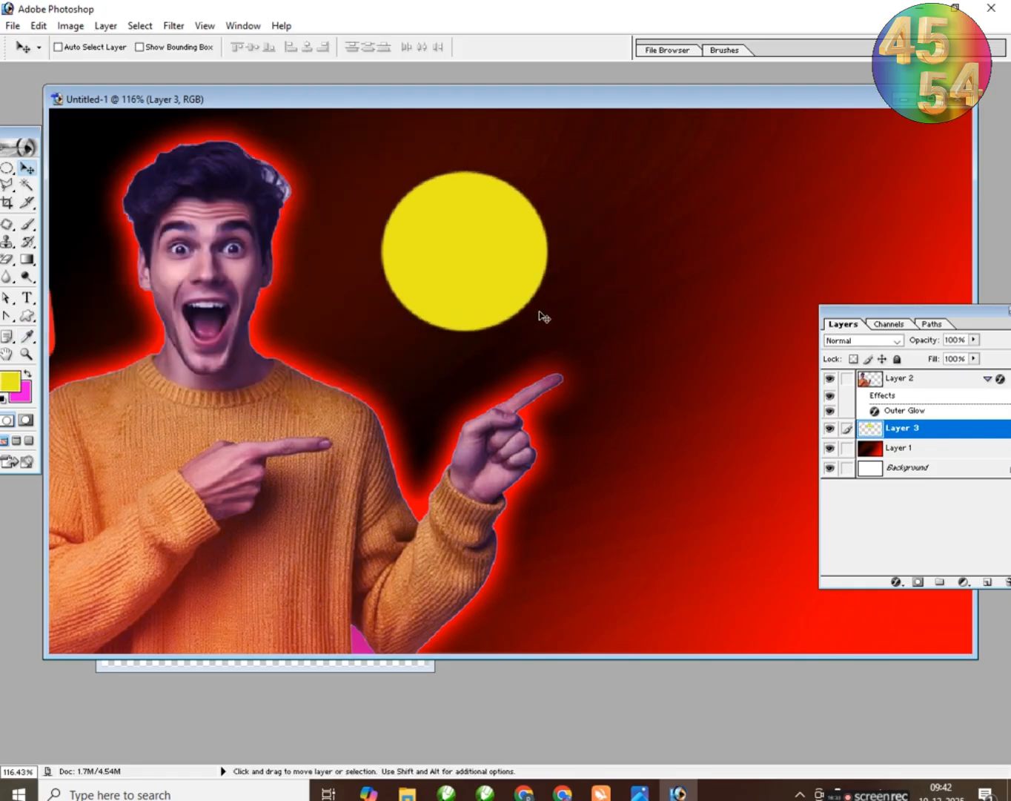
key("ctrl+z")
left_click_drag(522, 281, 531, 279)
key("ctrl+alt+z")
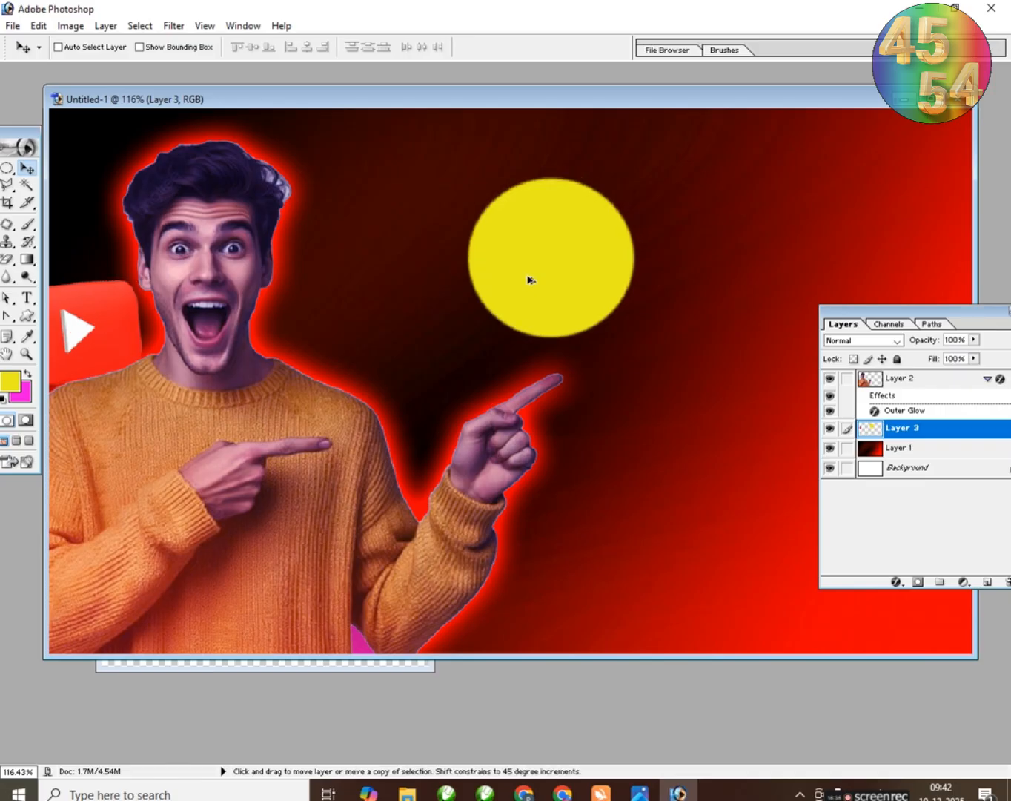
key("ctrl+alt+z")
key("ctrl+alt+z")
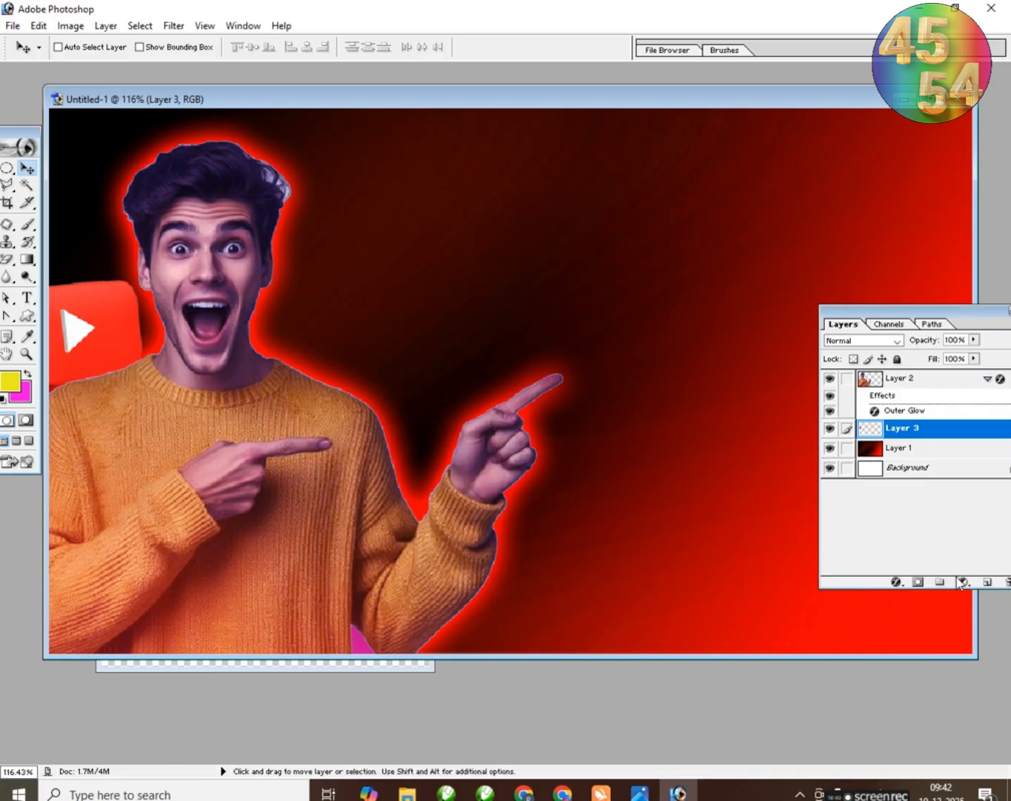
Step: Add a new layer above Layer 3 and create a yellow-filled circle on it beyond the man's raised finger, ending with no selection
left_click_drag(969, 307, 925, 284)
left_click(945, 563)
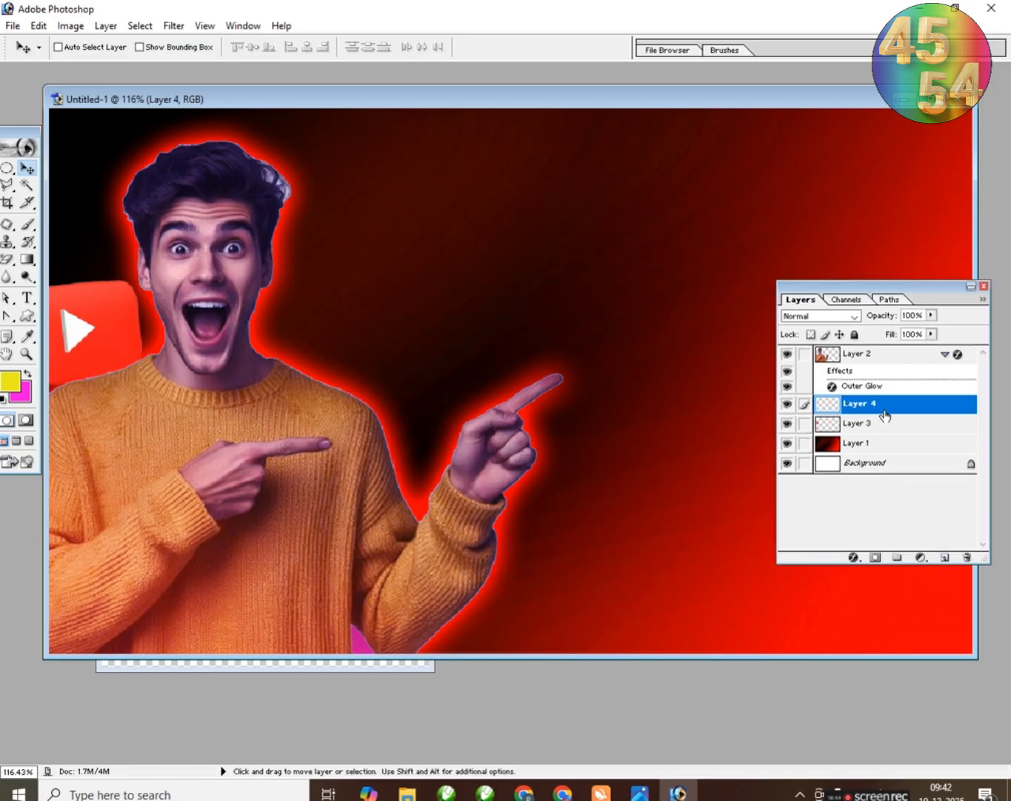
key("m")
left_click_drag(588, 245, 758, 423)
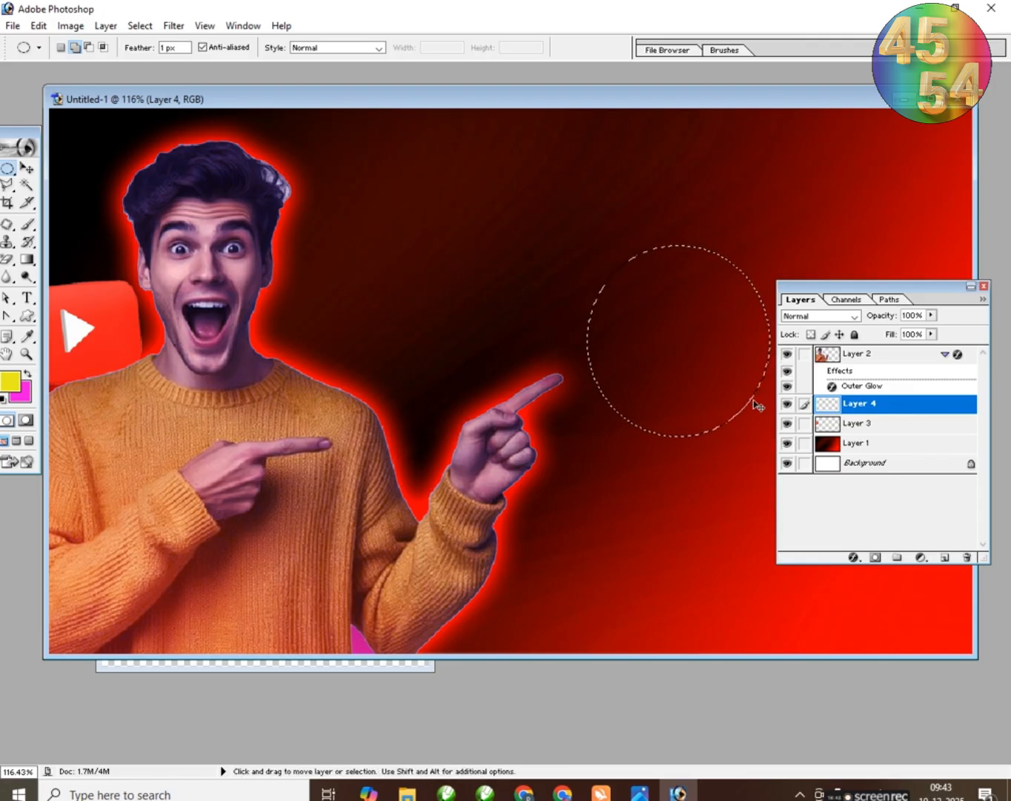
key("alt+BackSpace")
key("ctrl+d")
key("v")
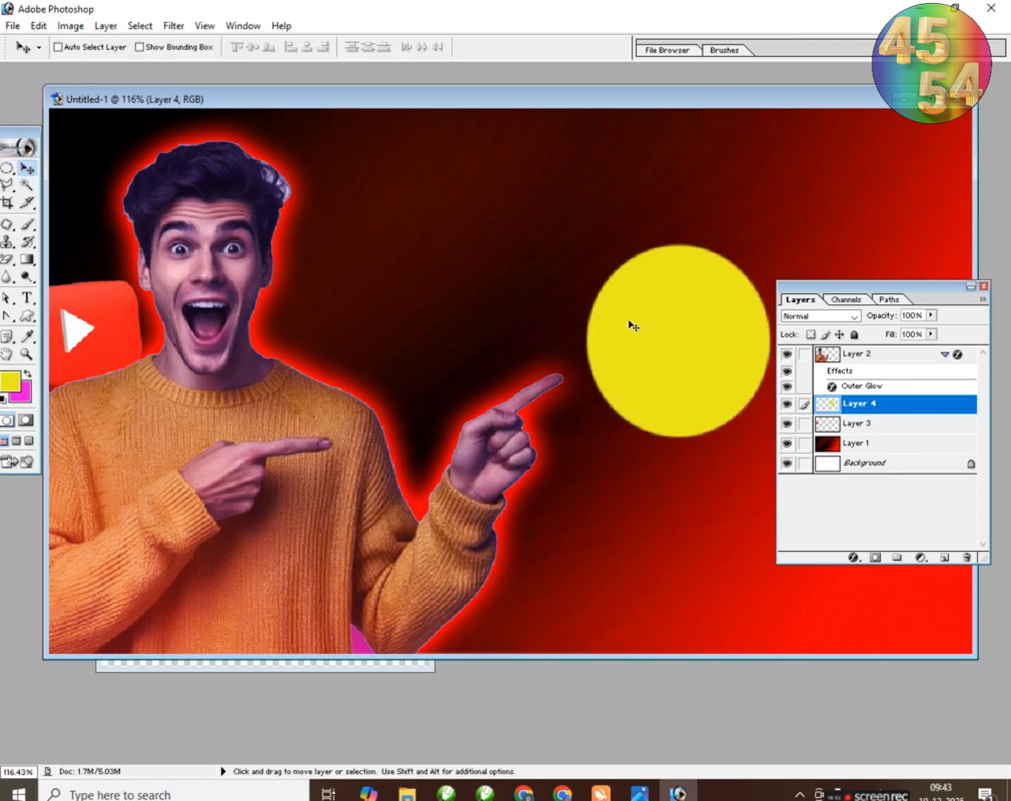
Step: Set the yellow circle's layer opacity to 36%, order it beneath Layer 3, and place the circle behind the man's face
left_click_drag(630, 330, 416, 275)
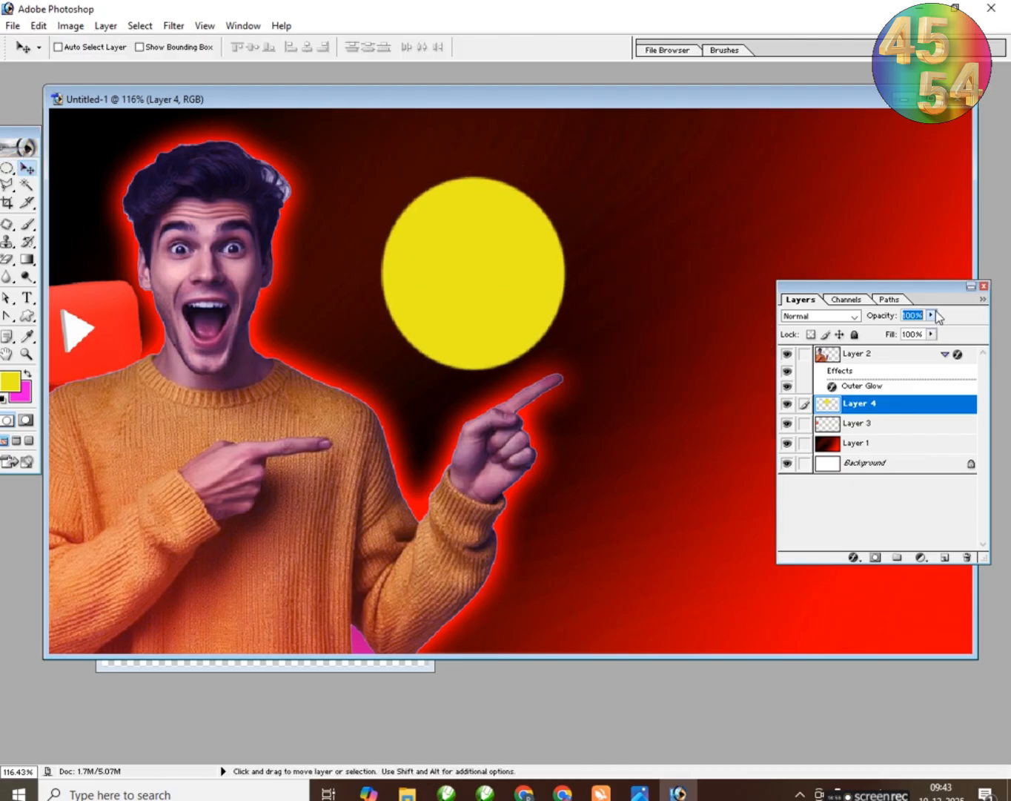
left_click_drag(876, 339, 882, 339)
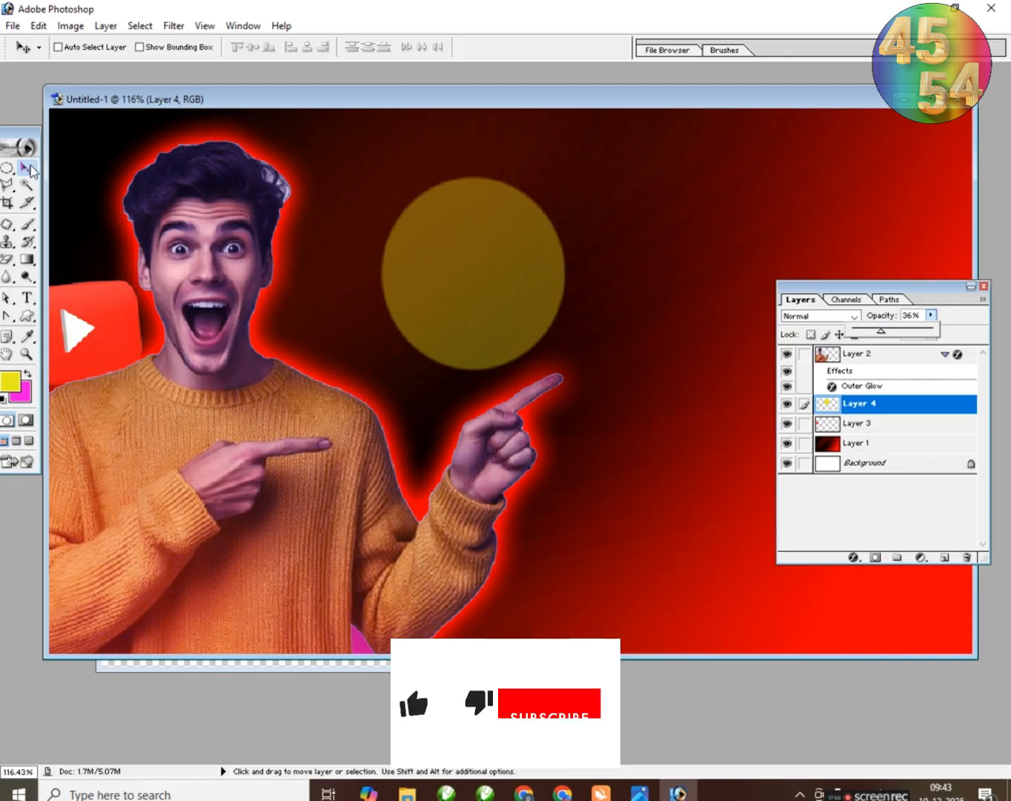
left_click_drag(883, 406, 880, 437)
left_click_drag(478, 245, 224, 305)
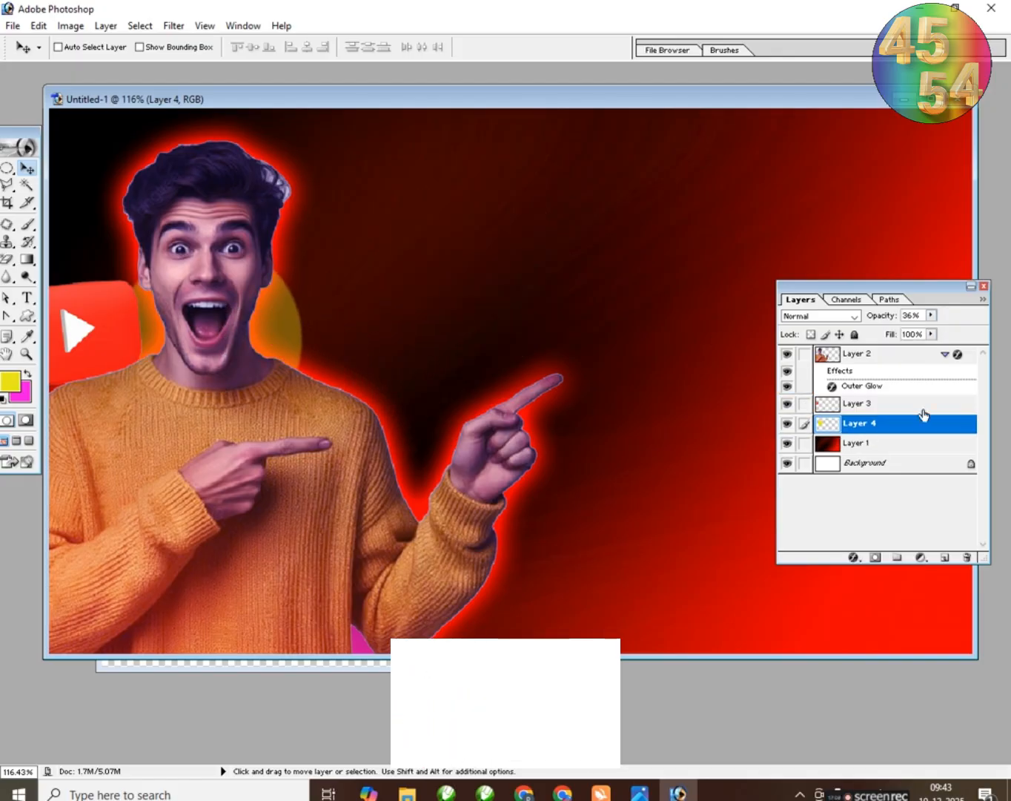
Step: Add a yellow outer glow at 100% opacity to Layer 4 and increase the glow size
double_click(906, 428)
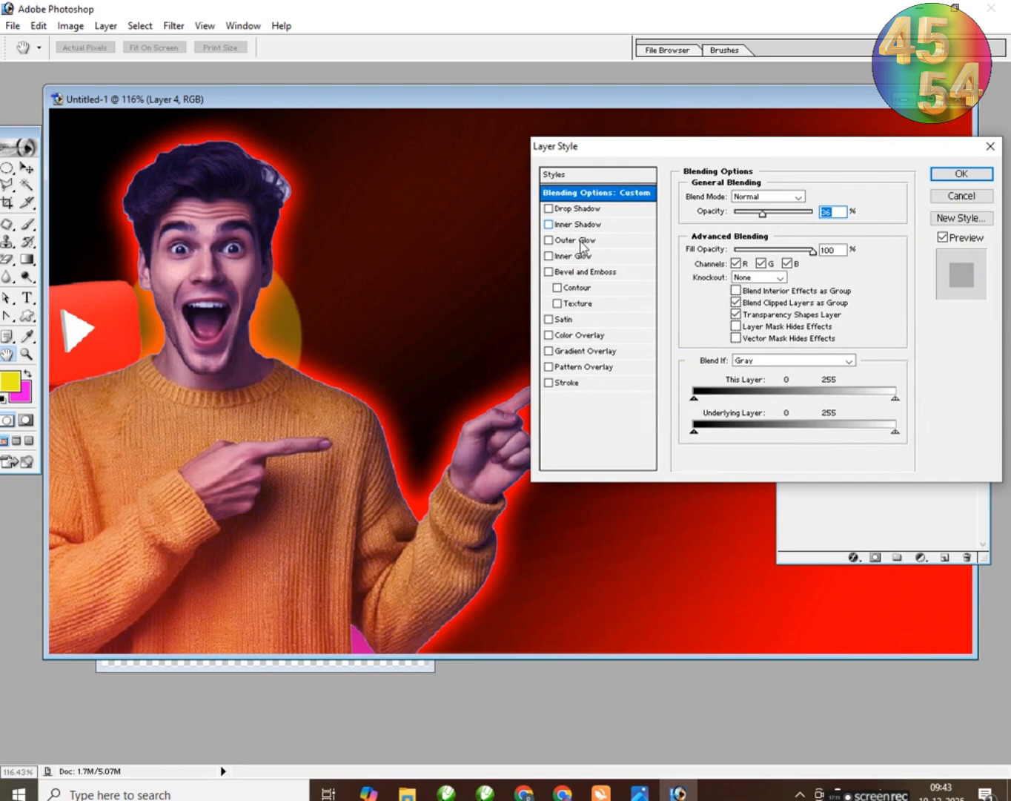
left_click(550, 242)
left_click(717, 246)
left_click(255, 173)
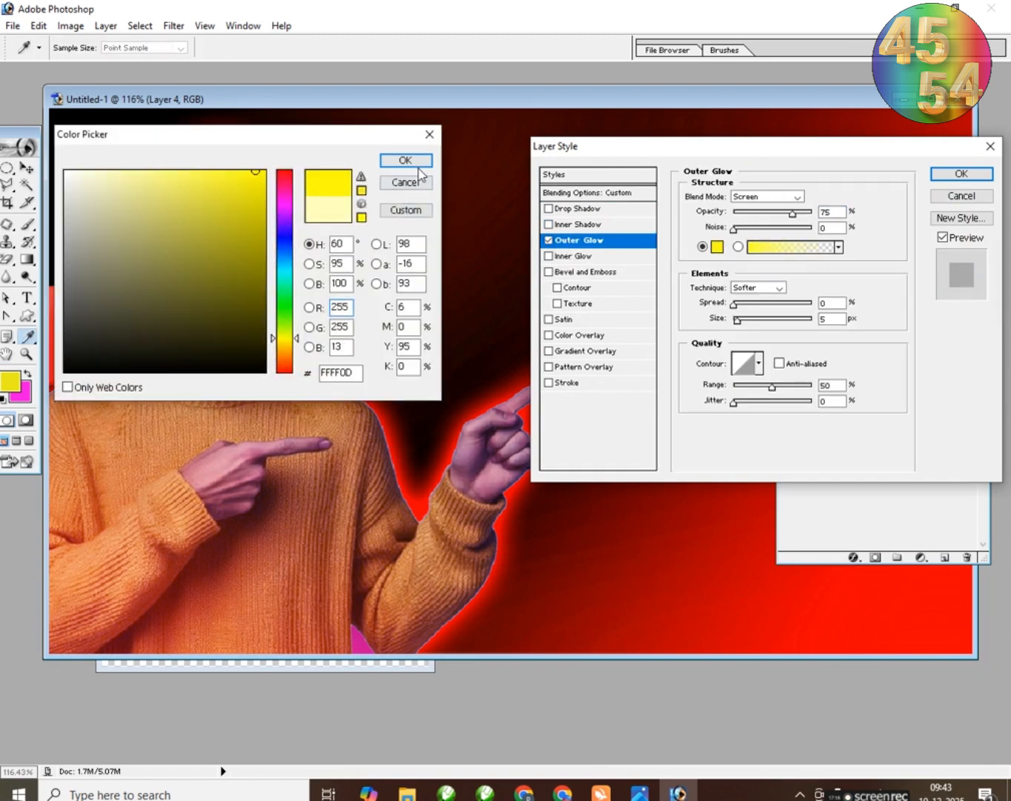
left_click(416, 163)
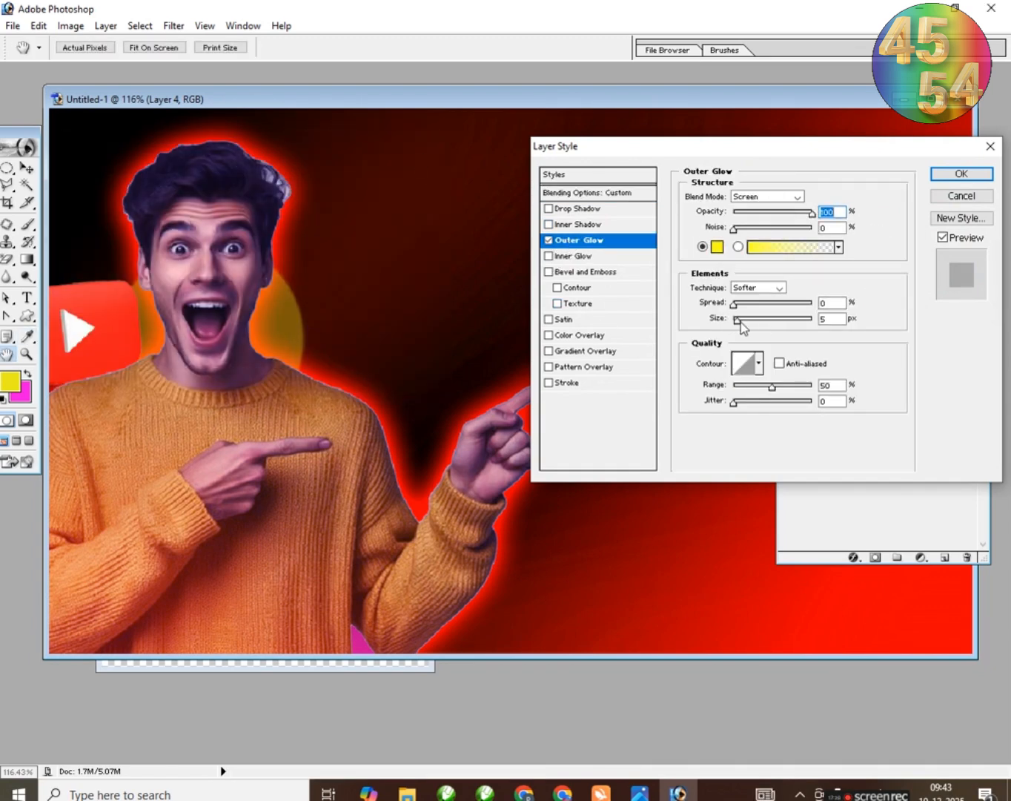
mouse_move(741, 323)
left_mouse_down()
mouse_move(794, 324)
mouse_move(752, 327)
left_mouse_up()
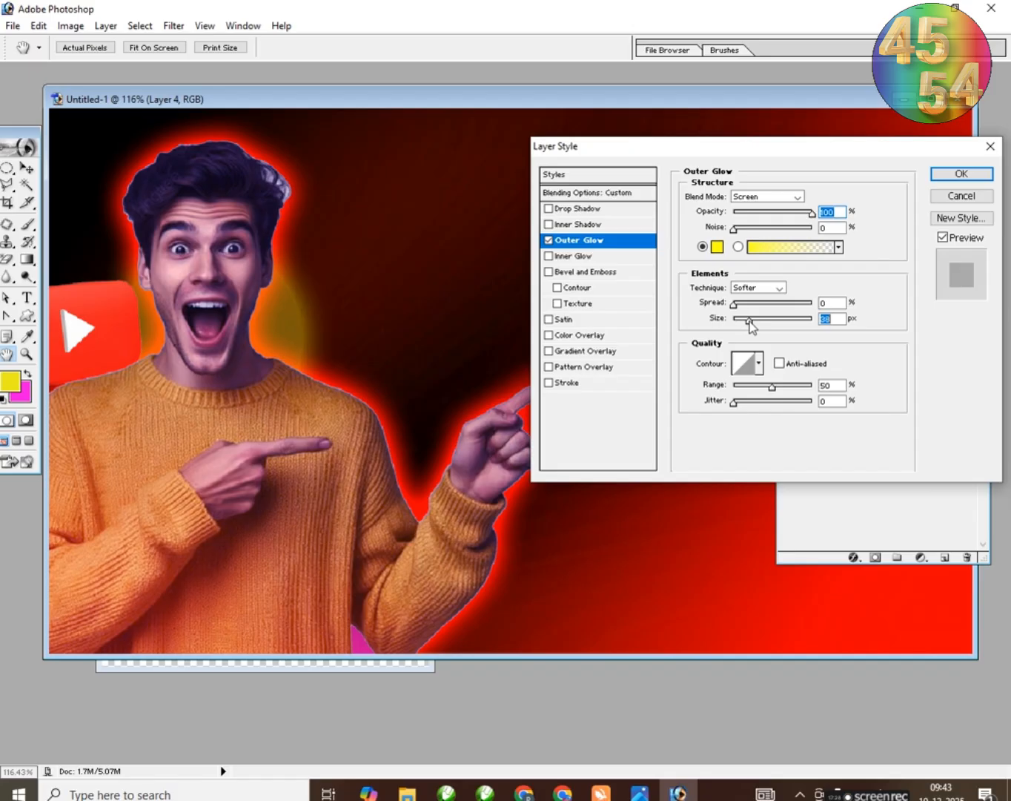
left_click(957, 174)
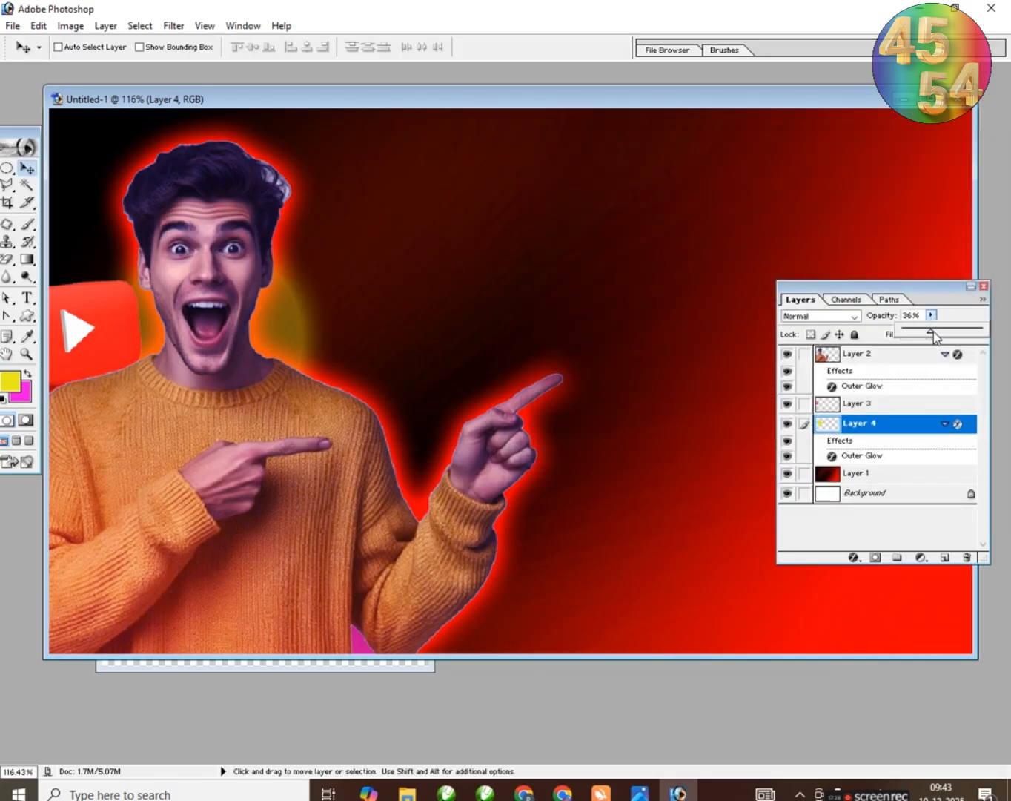
Step: Set Layer 4's opacity to 100%, scale the yellow circle to 60.5%, and place it behind the man's jaw
left_click_drag(935, 338, 1001, 326)
left_click_drag(289, 323, 578, 270)
key("ctrl+t")
left_click_drag(614, 167, 523, 255)
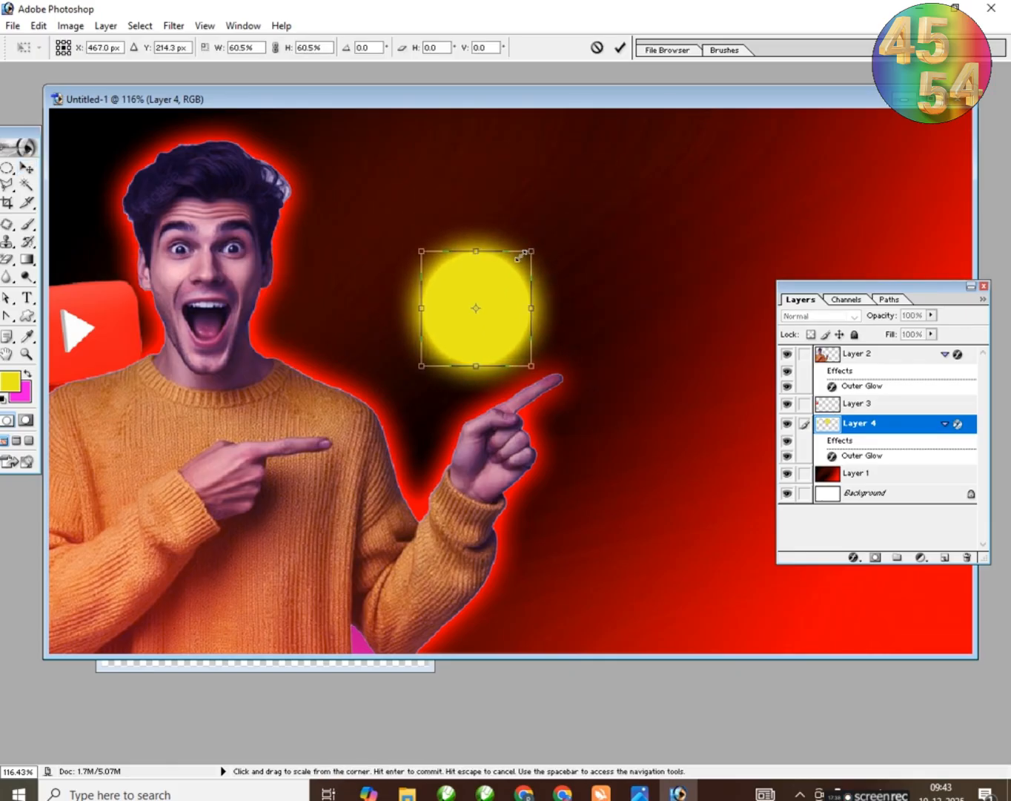
left_click(620, 46)
left_click_drag(500, 310, 239, 327)
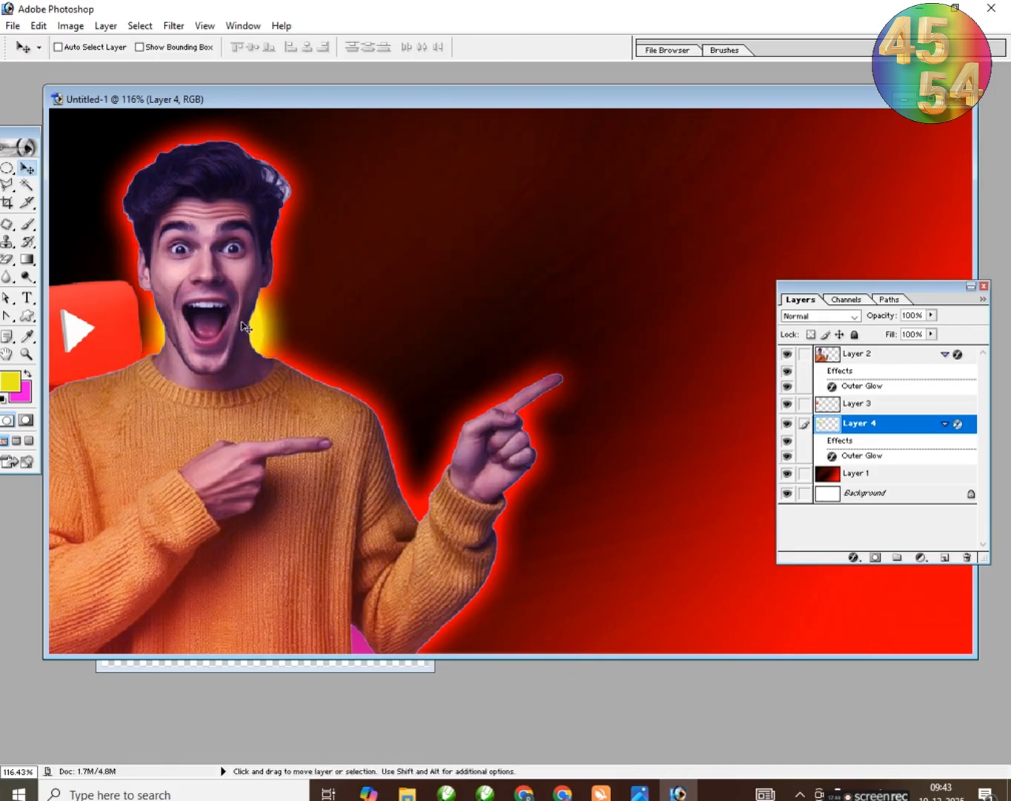
Step: Enlarge the yellow circle to about 359% and position it behind the man's torso
key("ctrl+t")
left_click_drag(265, 279, 251, 294)
left_click_drag(225, 366, 179, 437)
left_click_drag(207, 458, 423, 749)
left_click_drag(338, 547, 307, 539)
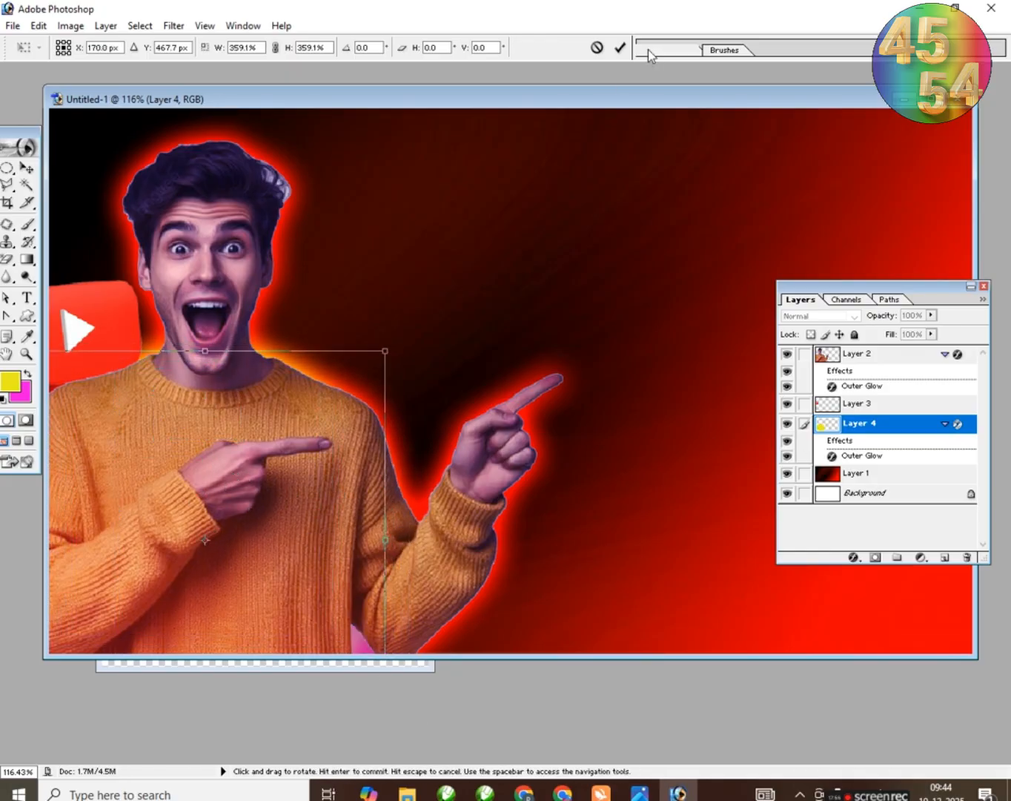
left_click(620, 47)
Step: Change Layer 4's outer glow to blue 0D1EFF with a size of 250 px, and shift the Layers palette slightly upward
double_click(920, 427)
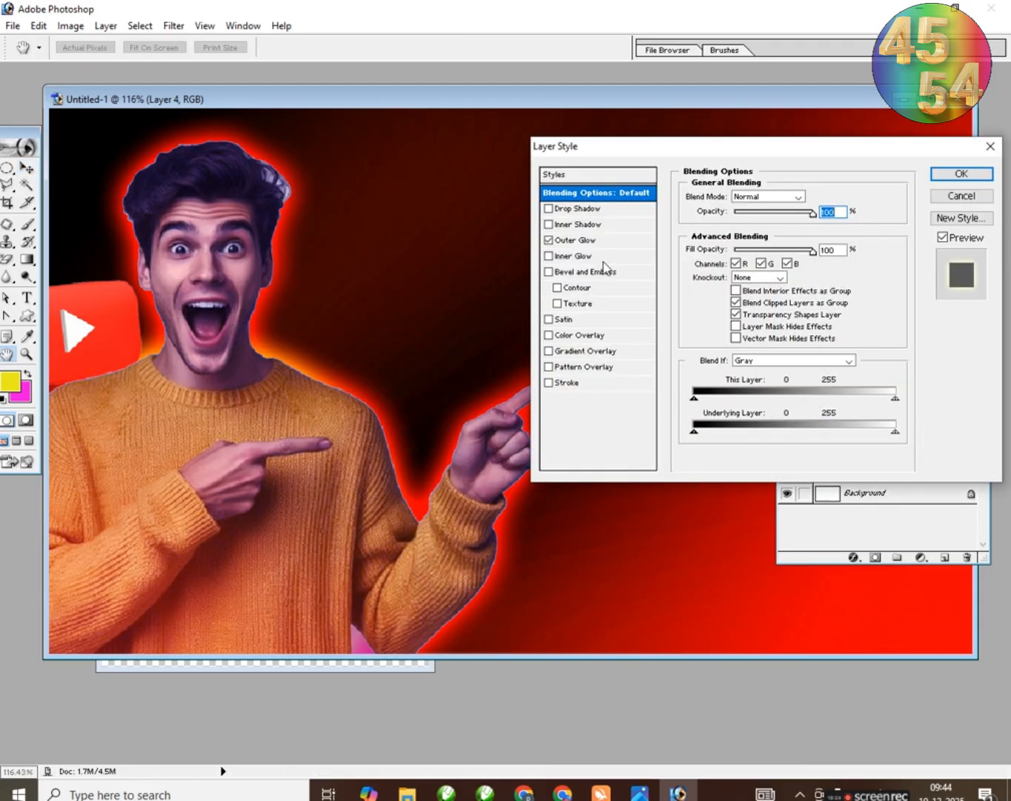
left_click(596, 241)
left_click_drag(750, 319, 808, 323)
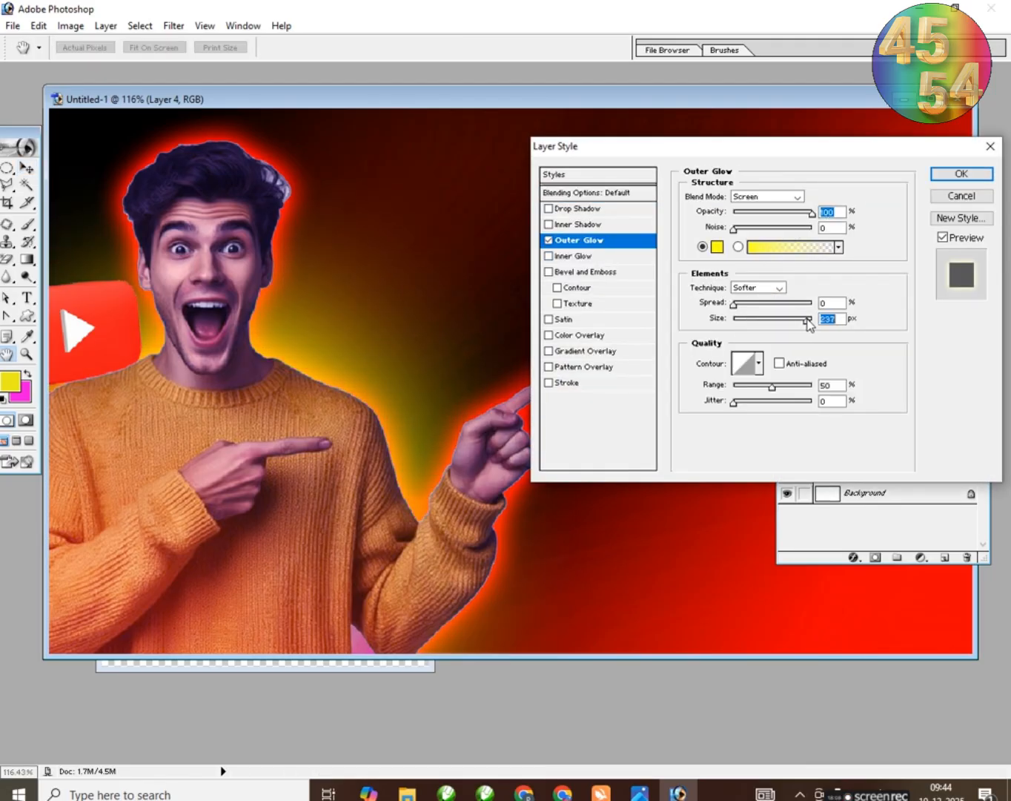
left_click(716, 246)
left_click(282, 242)
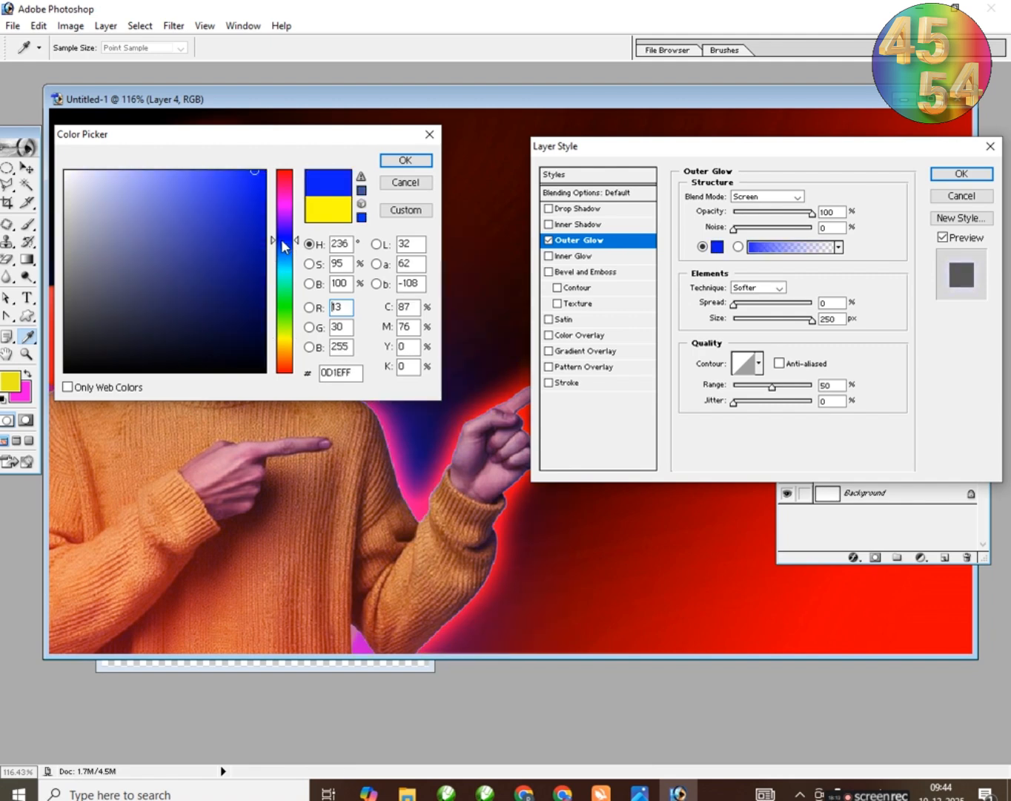
left_click(405, 160)
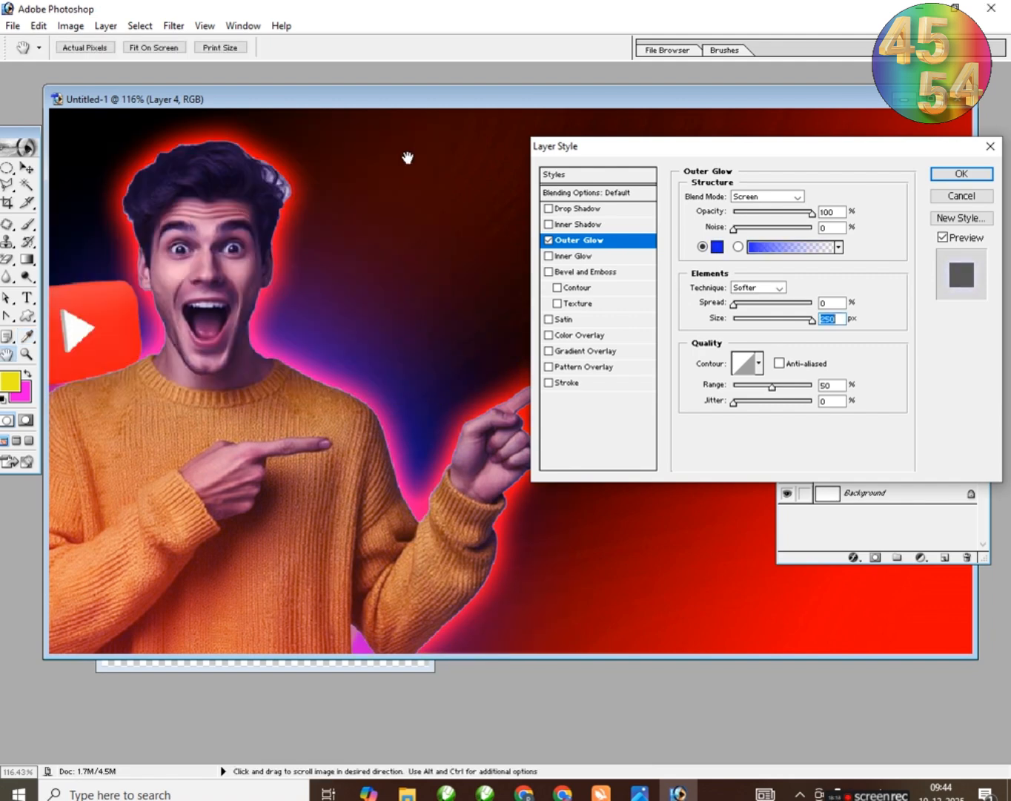
left_click(972, 180)
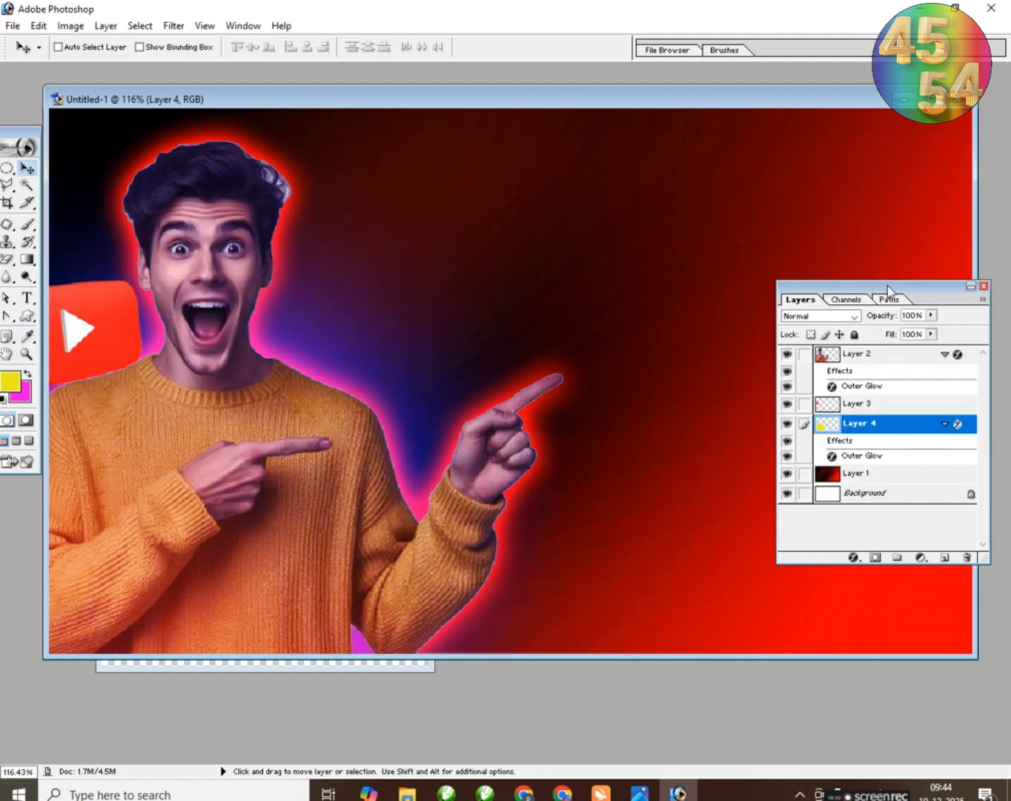
left_click_drag(889, 287, 887, 270)
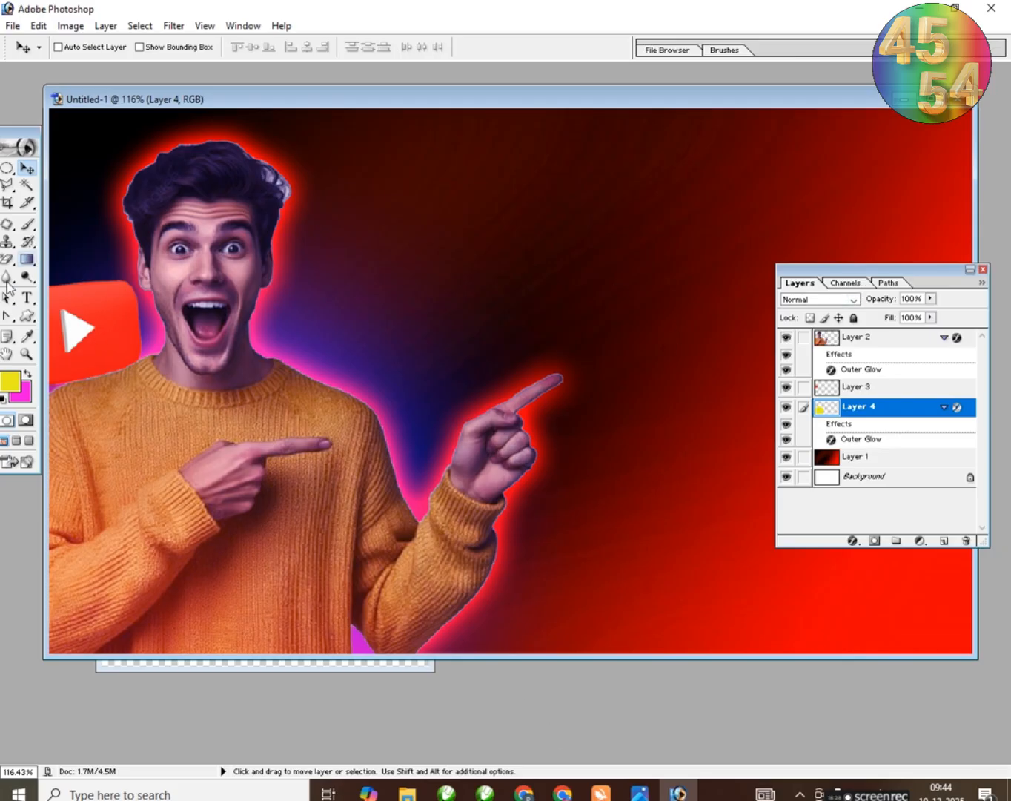
Step: Add the yellow text "VIRAL" in 10 pt Bodoni MT Bold and position it beside the man's head
key("t")
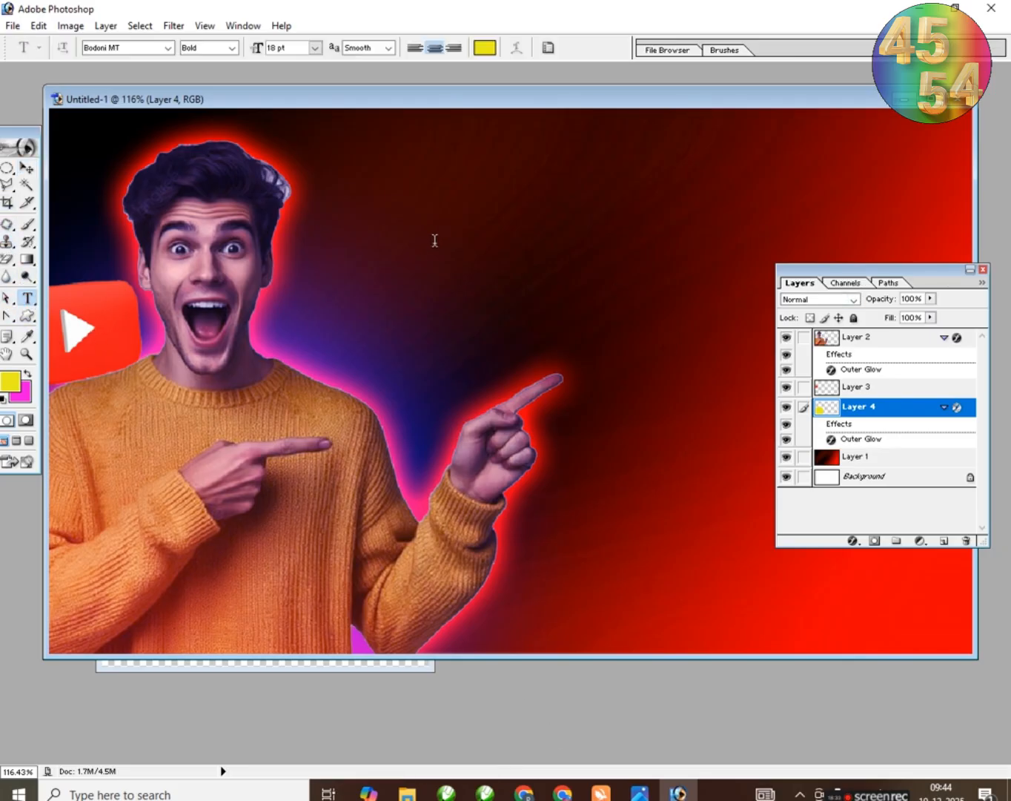
left_click(437, 235)
left_click(315, 47)
left_click(308, 141)
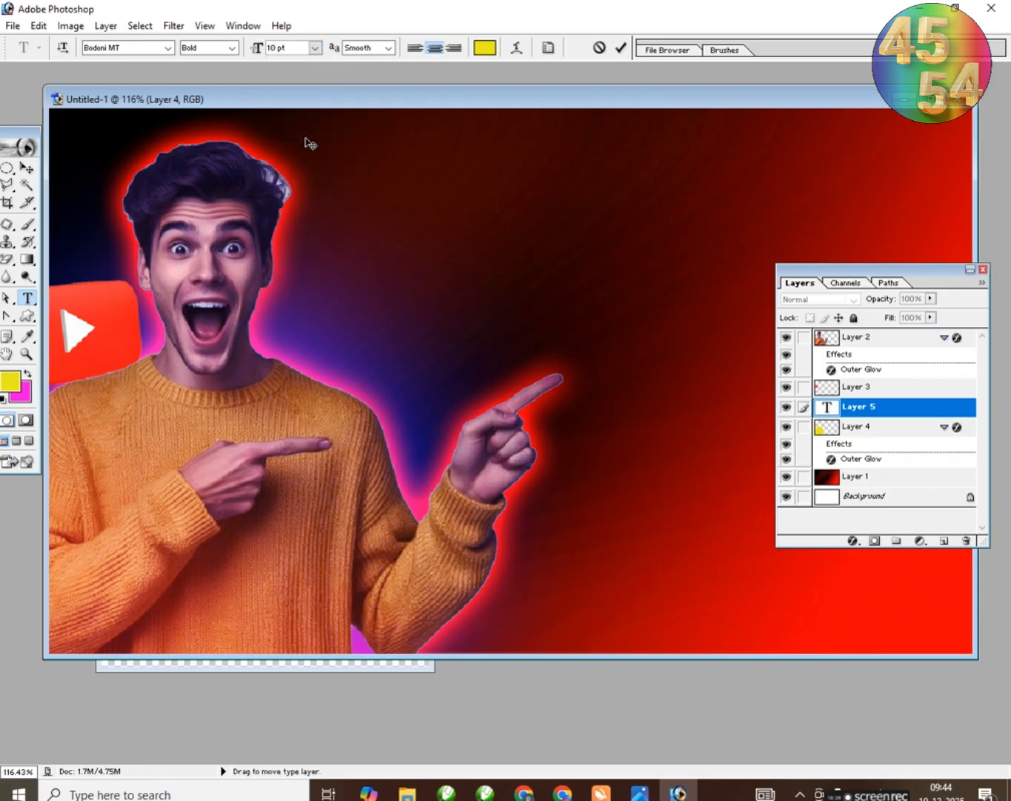
type("VIRAL")
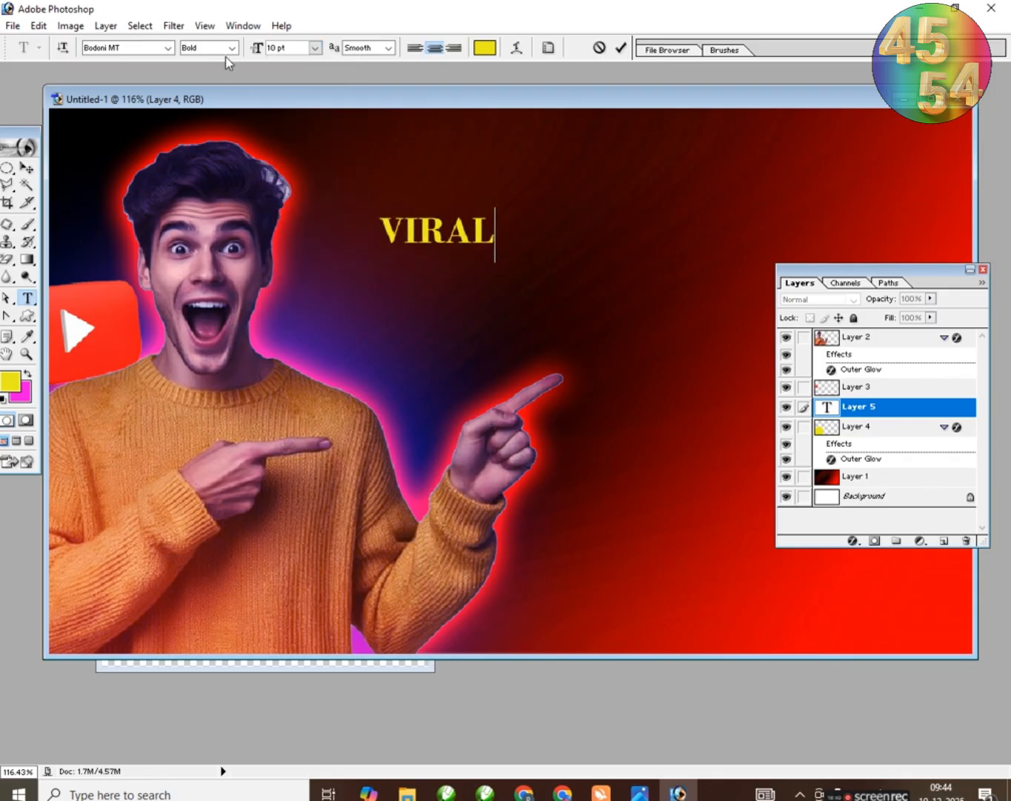
left_click(620, 49)
left_click(27, 168)
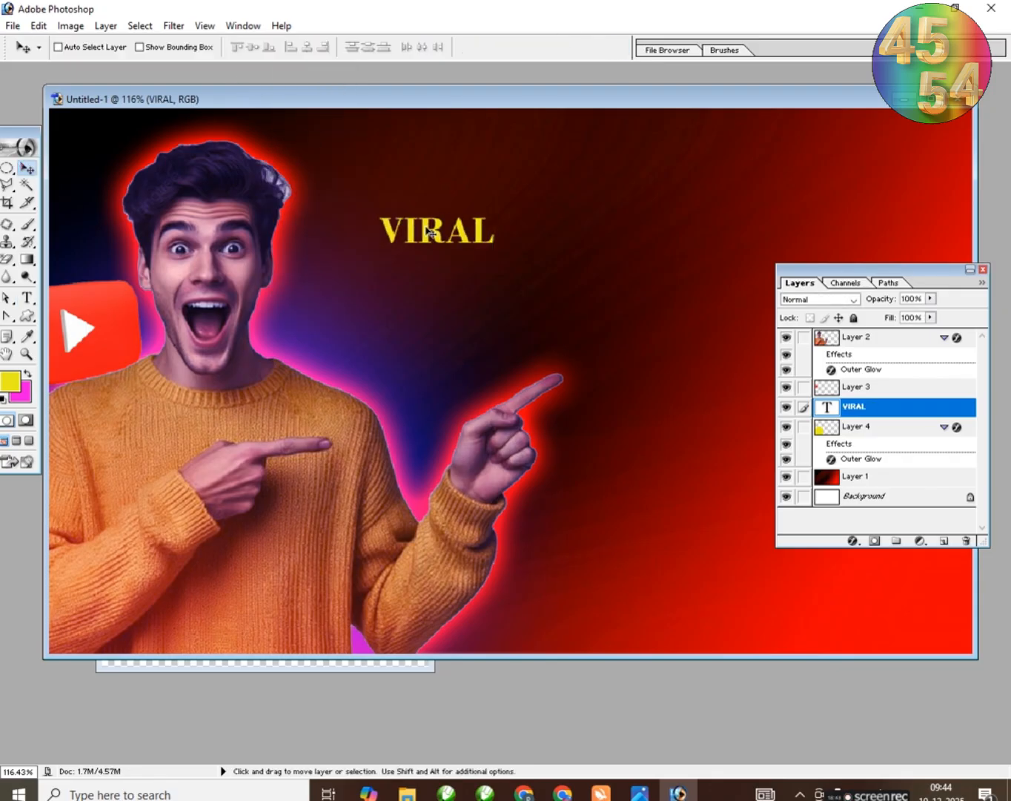
left_click_drag(429, 235, 405, 219)
Step: Select the word VIRAL and change its font to Broadway
left_click(27, 296)
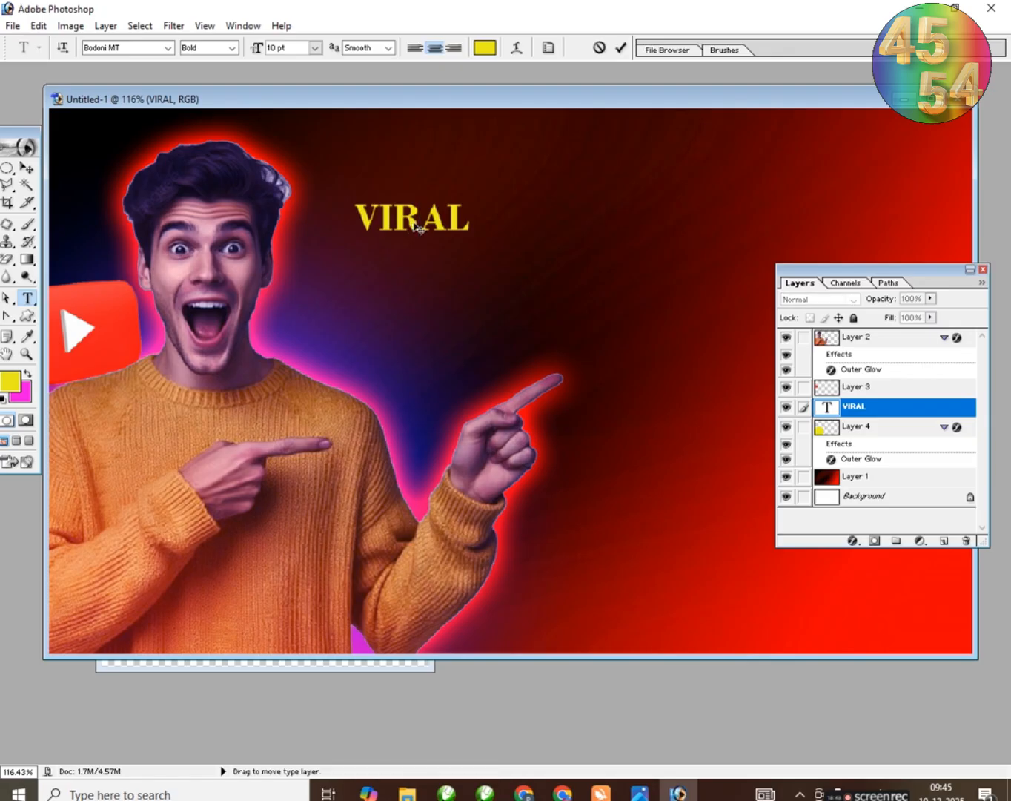
double_click(413, 220)
left_click(168, 48)
left_click(112, 119)
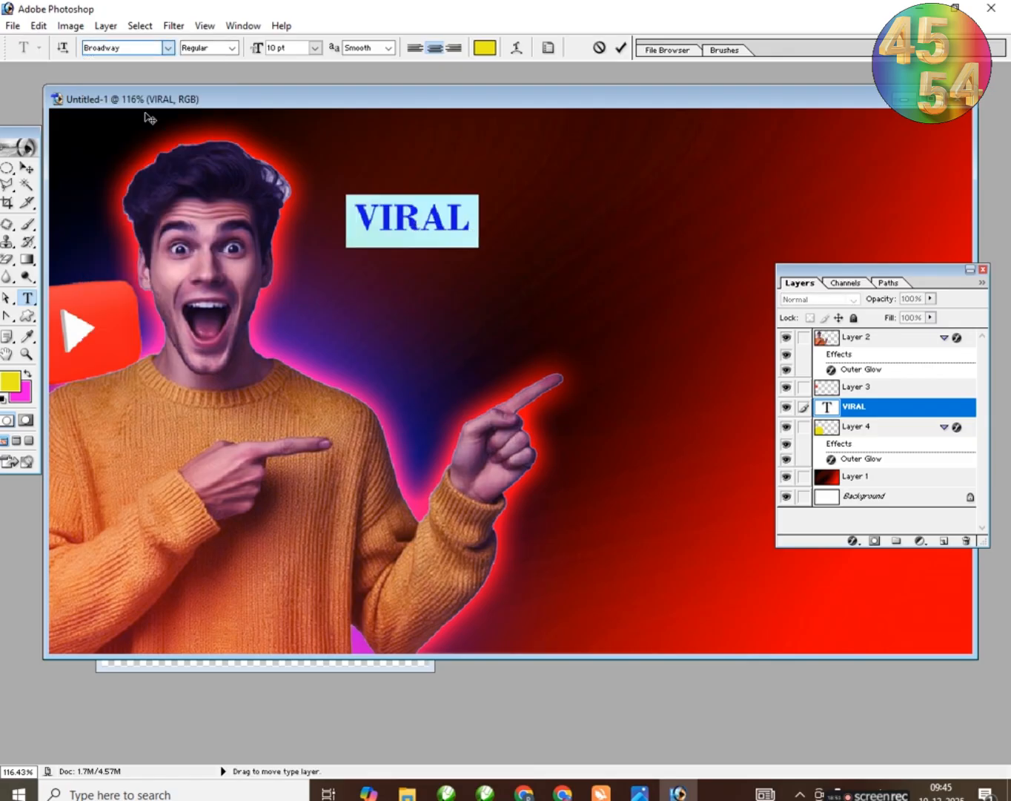
Step: Try alternative fonts on the selected word VIRAL, including Copperplate Gothic and HoloLens MDL2 Assets
left_click(168, 48)
scroll(214, 149, "up", 8)
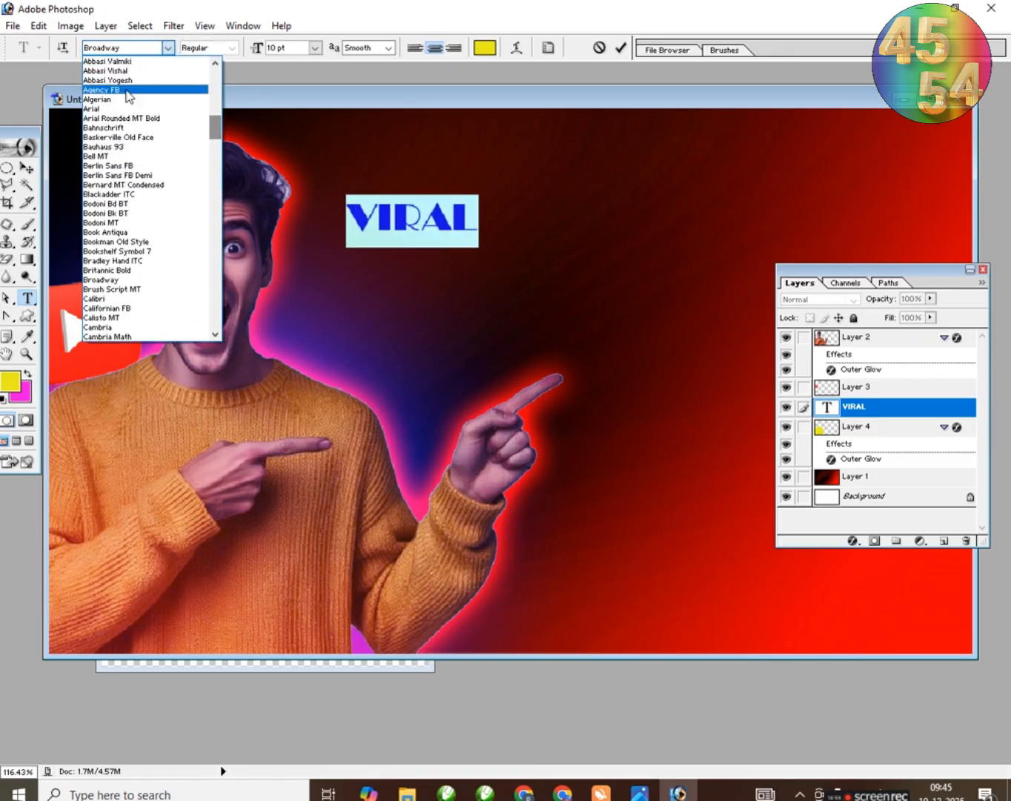
left_click(123, 308)
left_click(169, 48)
left_click(134, 305)
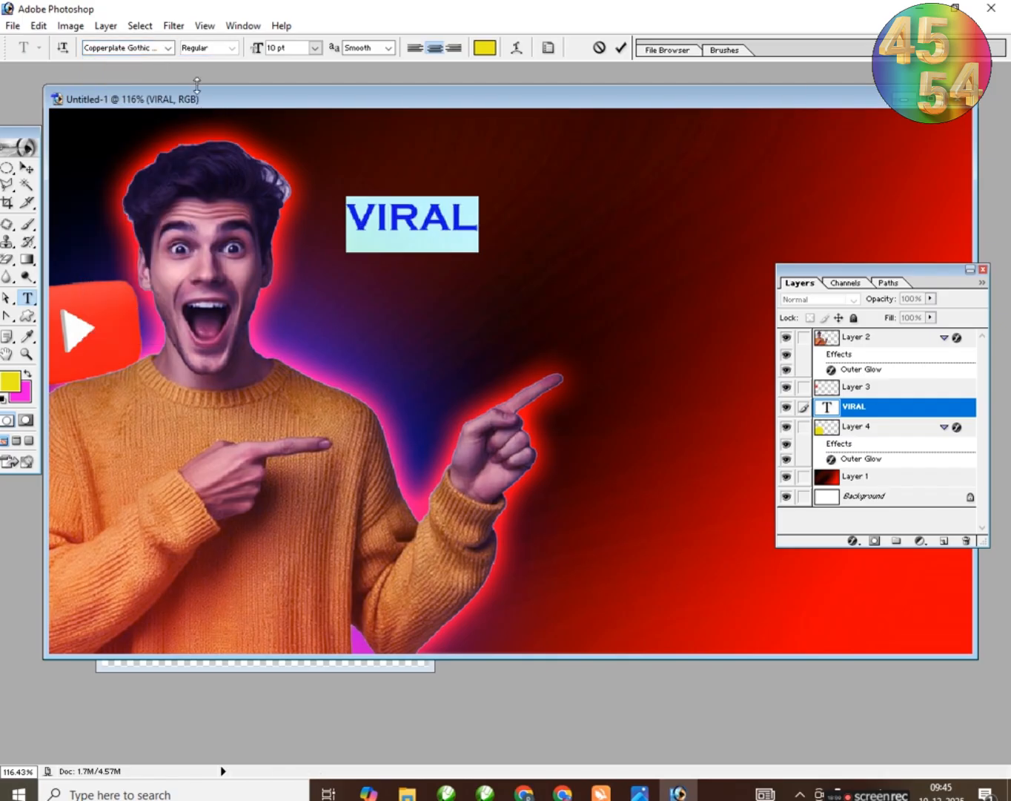
left_click(169, 47)
left_click(169, 51)
left_click(169, 48)
left_click_drag(215, 167, 215, 201)
left_click(122, 174)
Step: Set the font of VIRAL to Calisto MT and move the text to the upper middle of the card
left_click(168, 47)
scroll(190, 147, "up", 20)
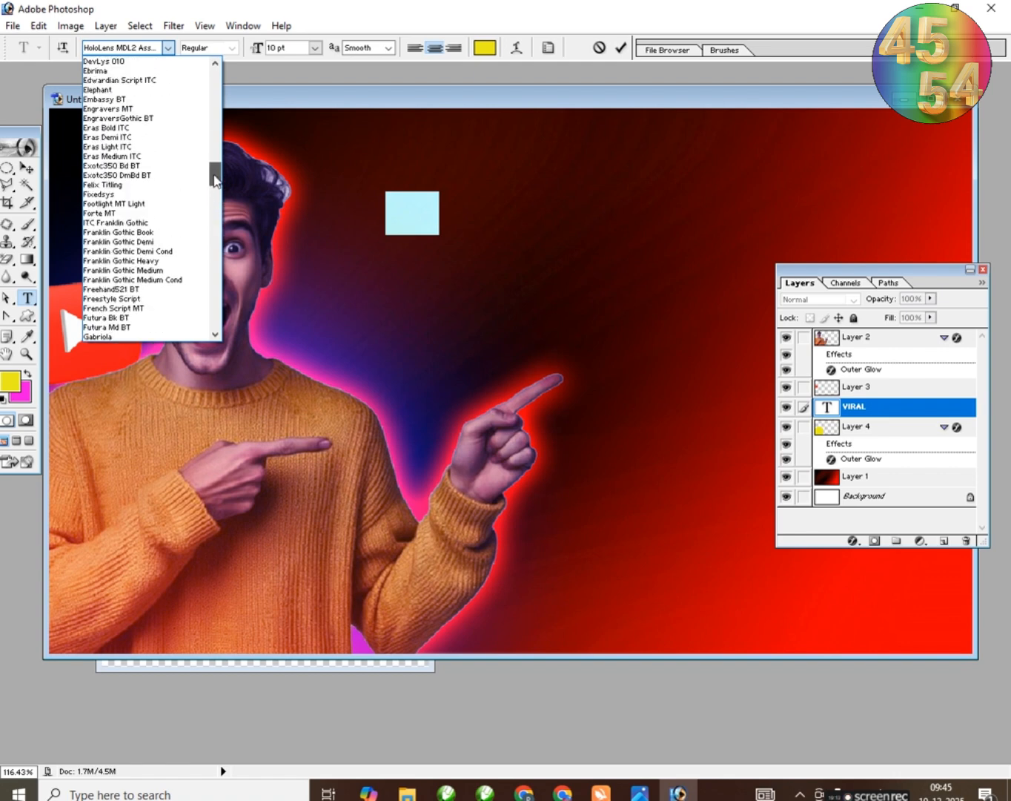
left_click(189, 137)
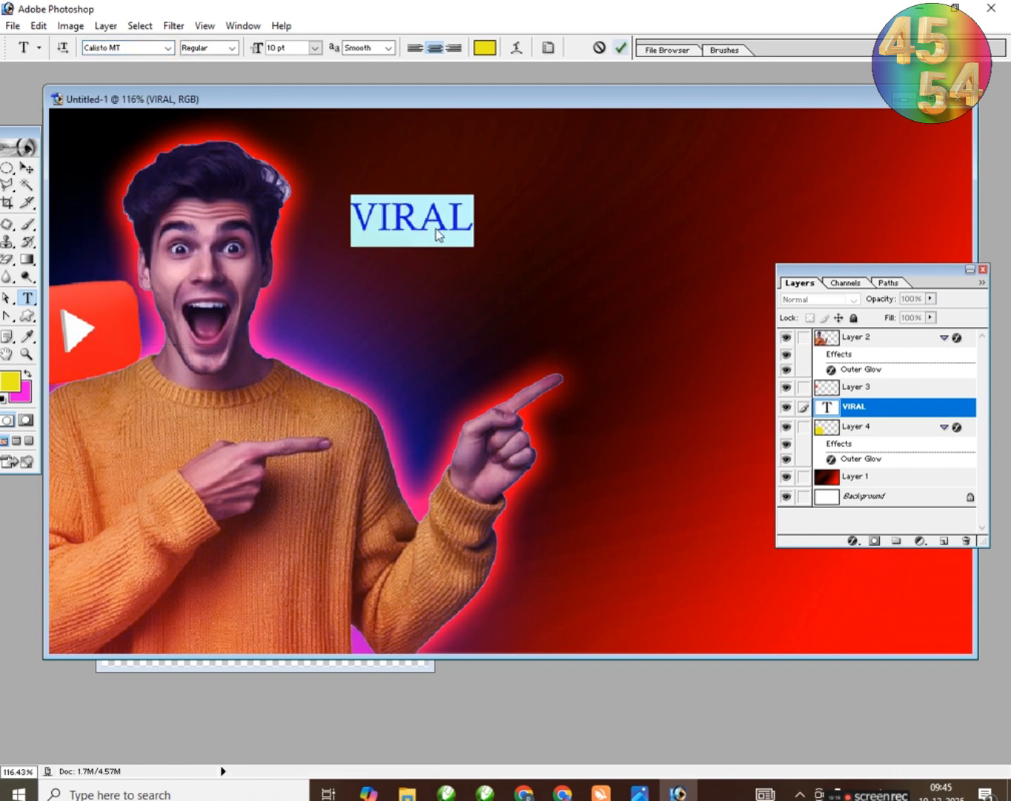
key("ctrl+Return")
key("v")
left_click_drag(395, 222, 527, 208)
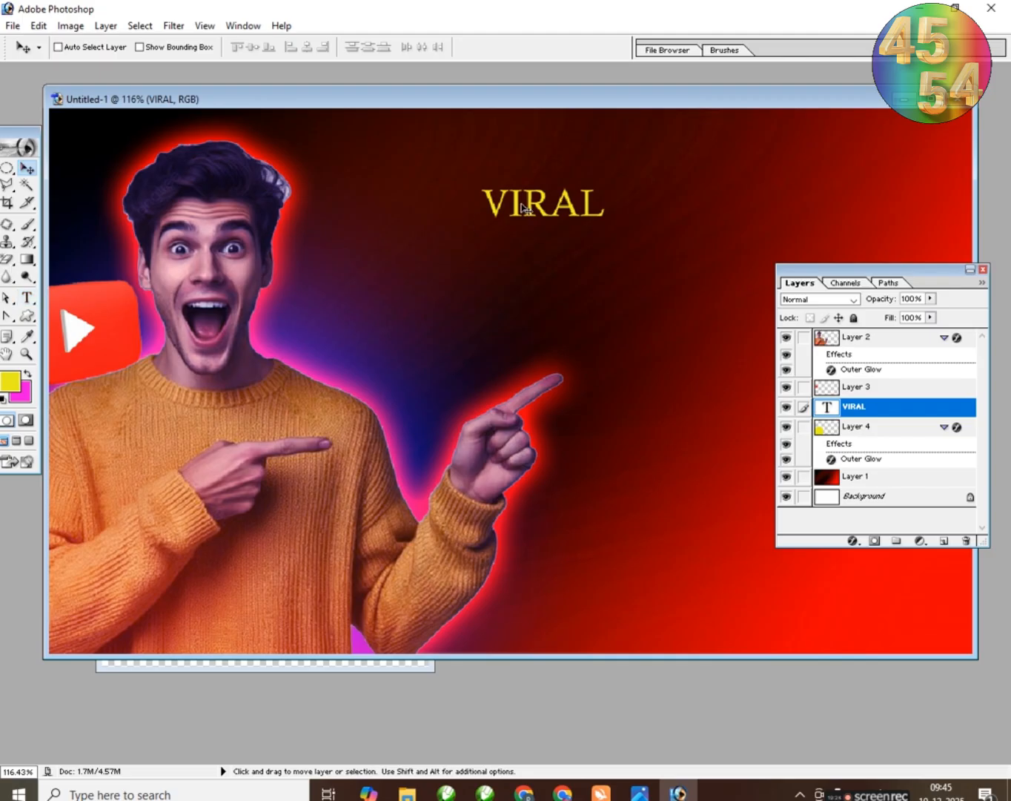
Step: Load the VIRAL text outline as a selection and set the foreground color to white
left_click(9, 168)
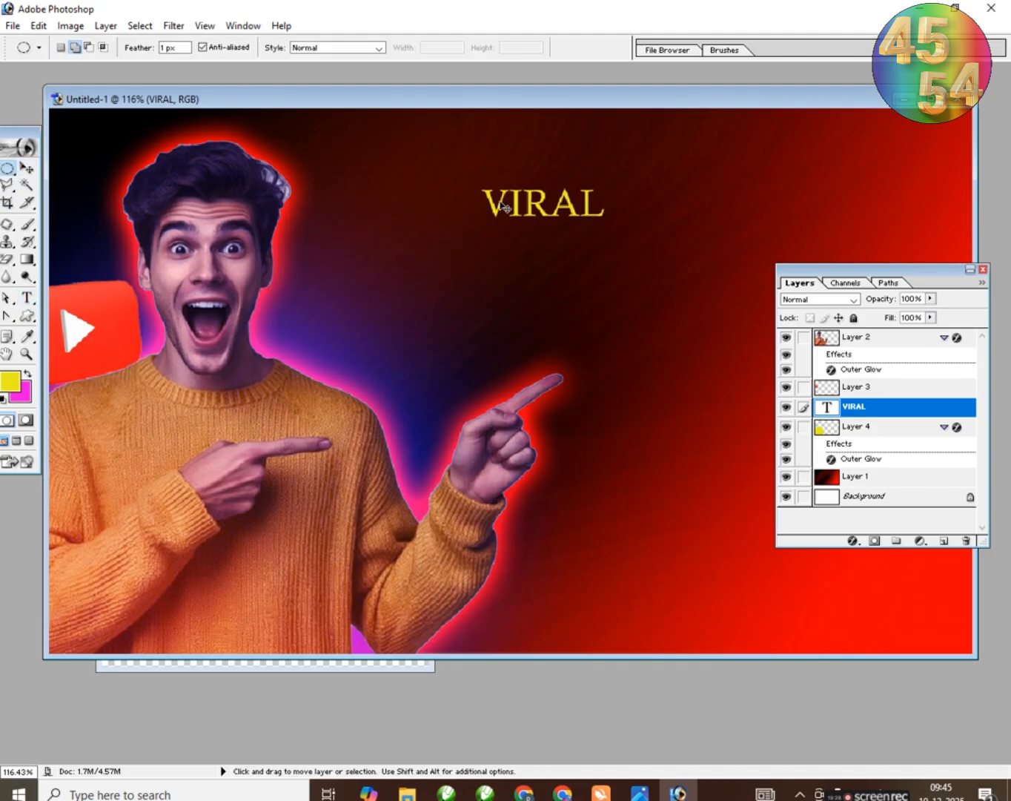
left_click(6, 186)
left_click(28, 170)
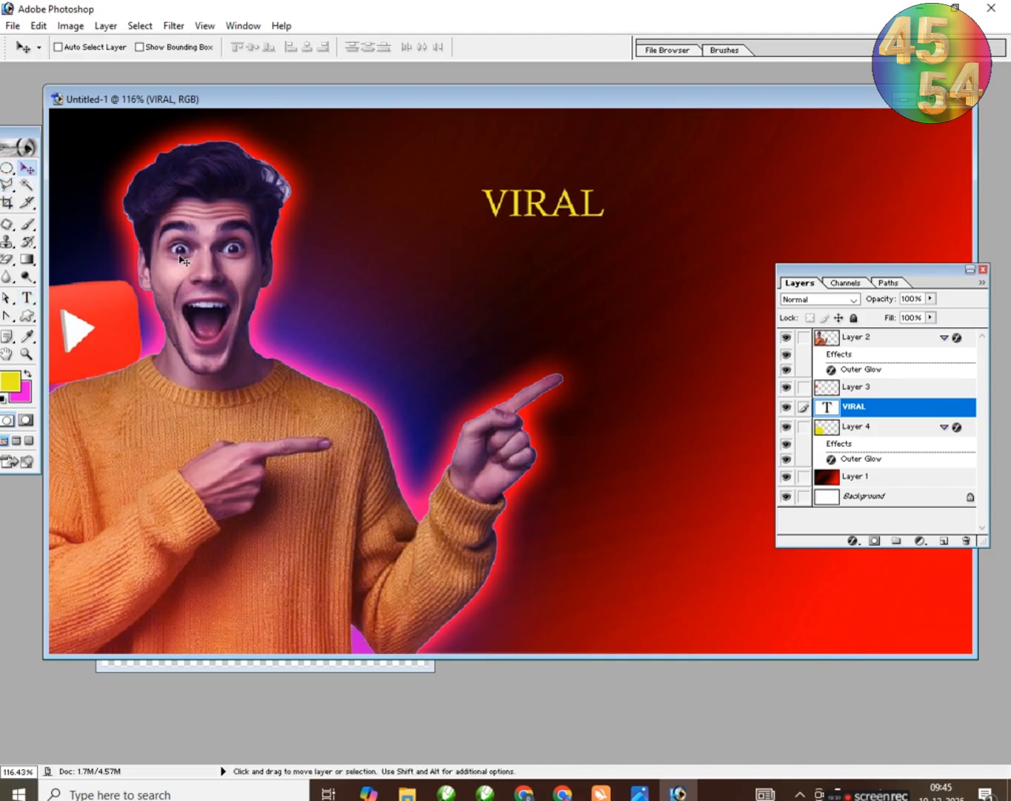
left_click(853, 411, "ctrl")
left_click(20, 386)
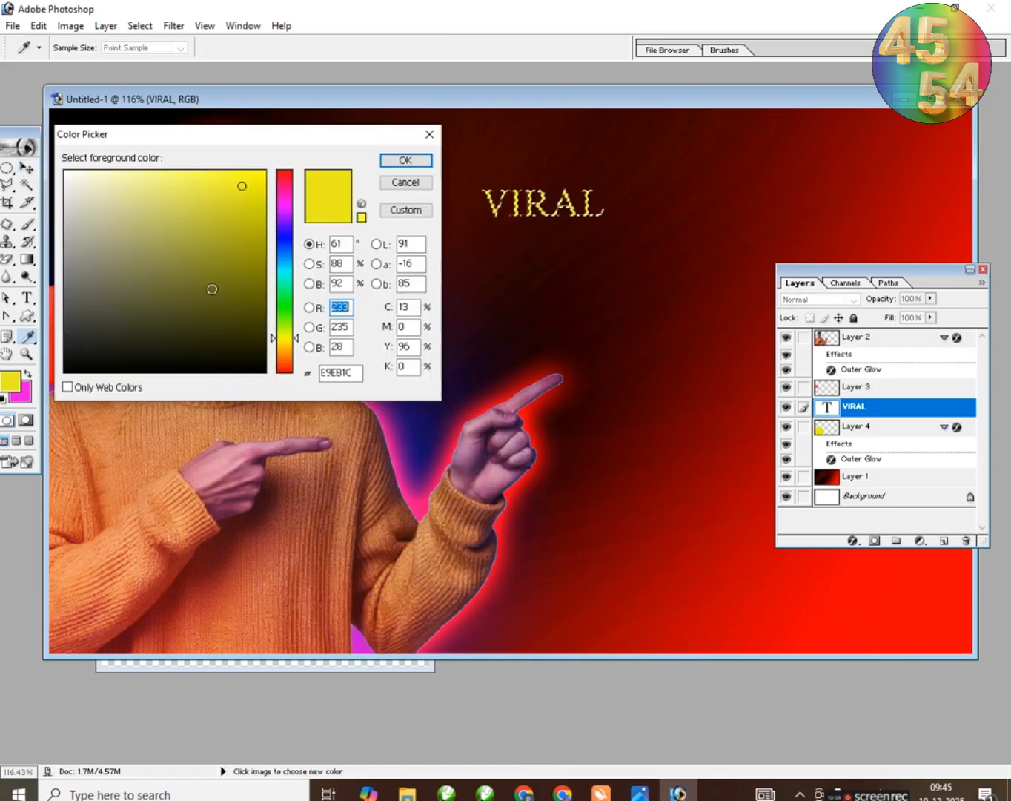
left_click(65, 172)
left_click(403, 158)
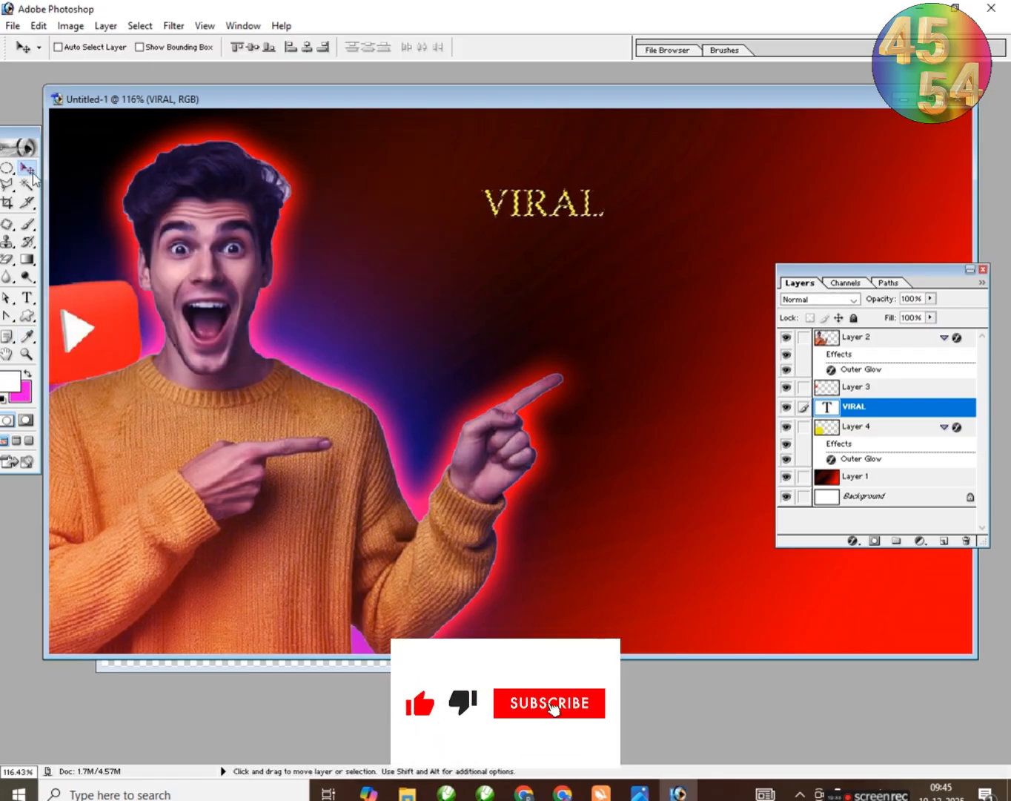
Step: Deselect the text outline and apply a white Color Overlay at 100% opacity to the VIRAL layer
left_click(920, 392)
double_click(919, 404)
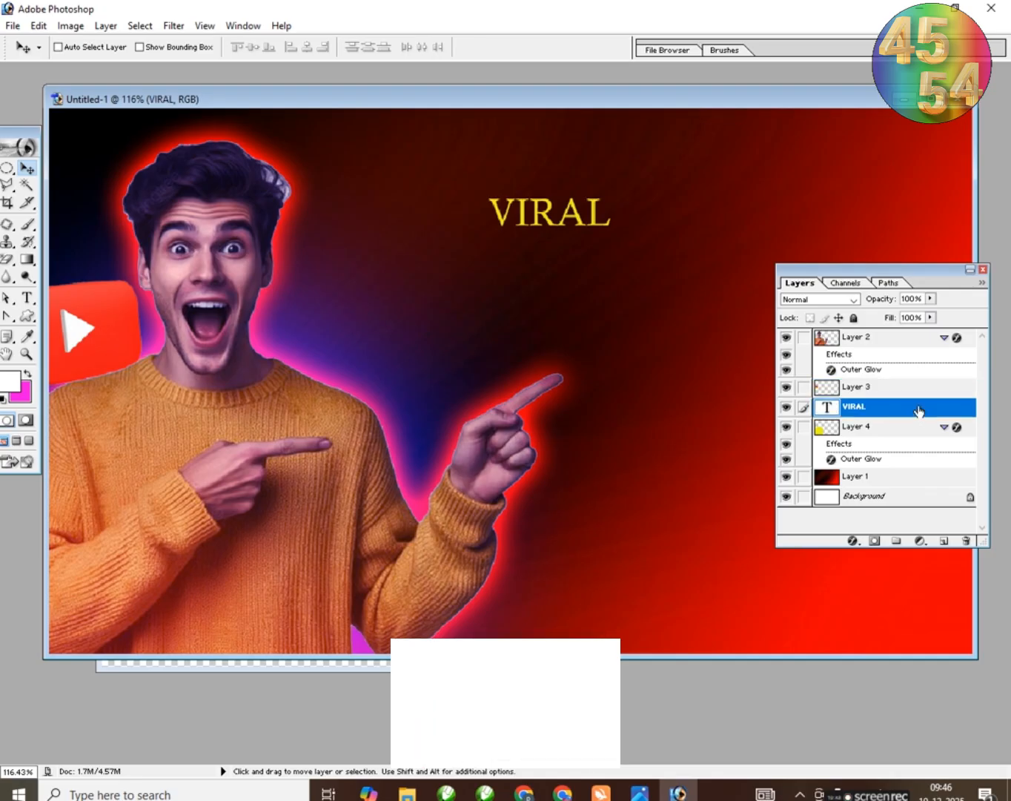
left_click(588, 337)
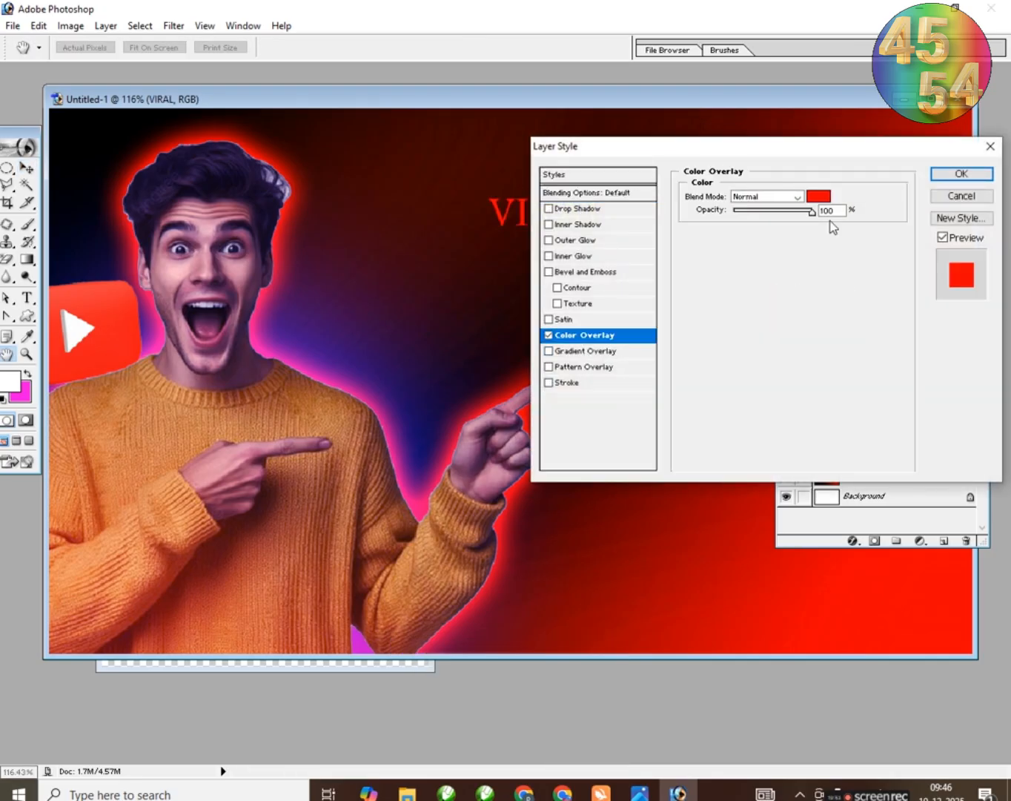
left_click(817, 197)
left_click(66, 174)
left_click(400, 159)
left_click(961, 175)
Step: Enlarge the VIRAL text to about 15.5 pt, tilt it about -2.9°, and place it above and to the right of the raised pointing finger
key("v")
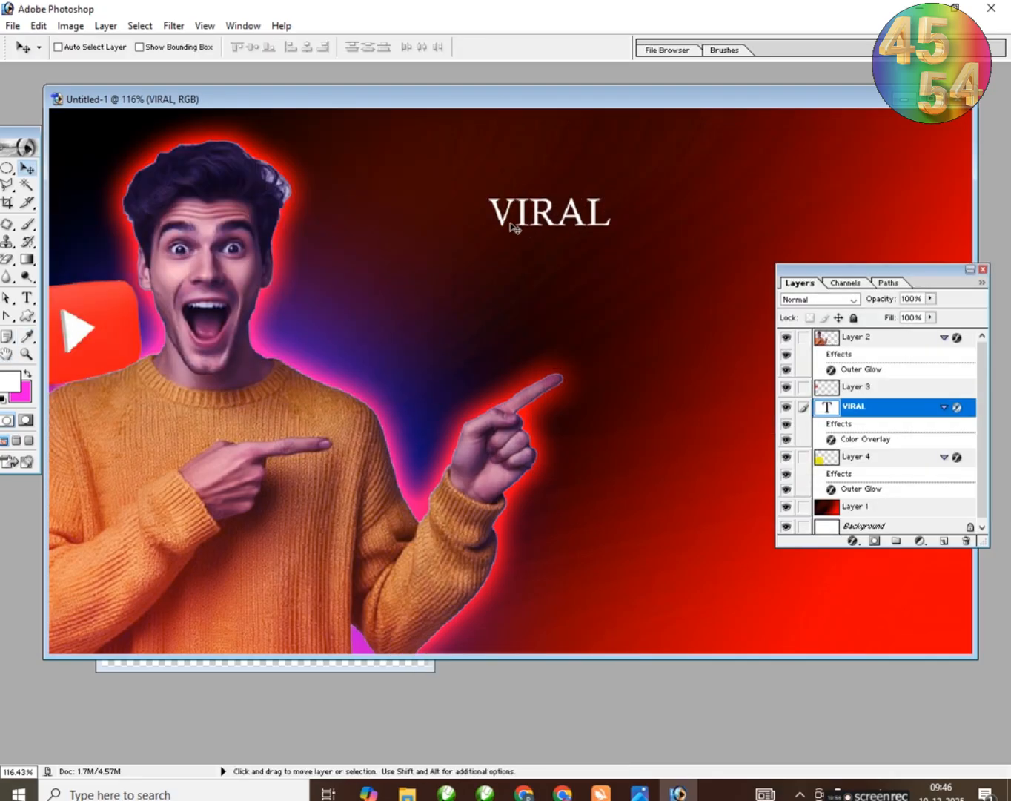
left_click_drag(515, 226, 500, 244)
key("ctrl+t")
left_click_drag(605, 207, 707, 291)
left_click_drag(646, 253, 790, 267)
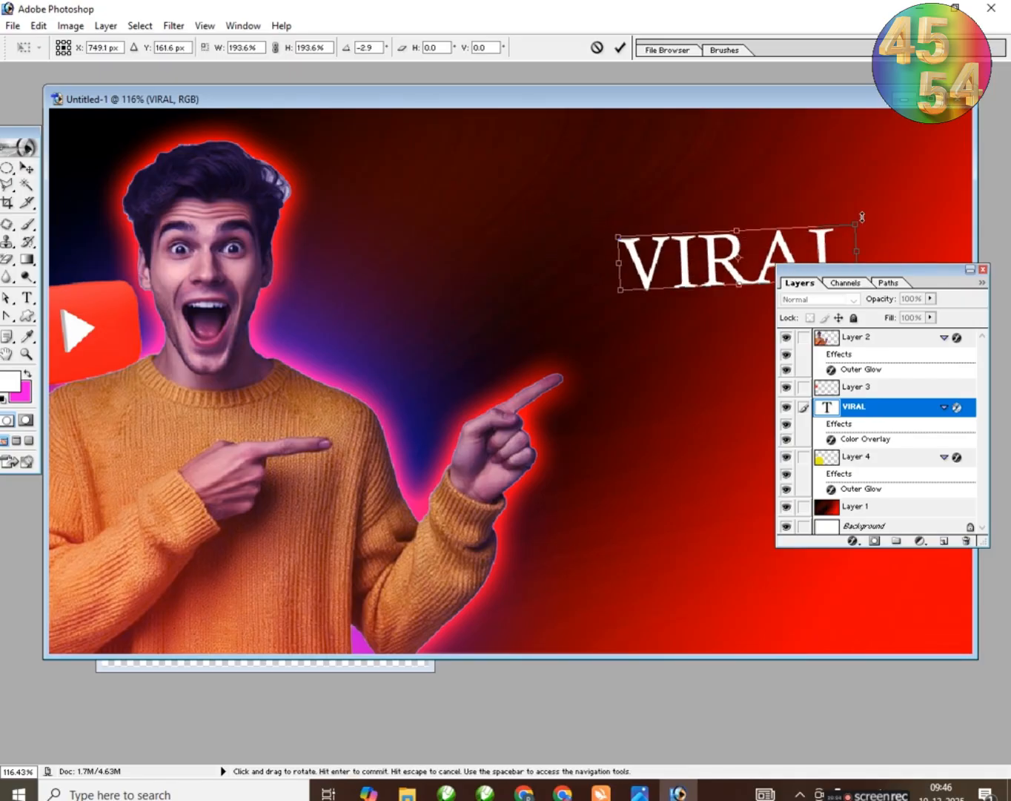
left_click_drag(855, 223, 807, 238)
left_click_drag(746, 268, 913, 407)
left_click(620, 48)
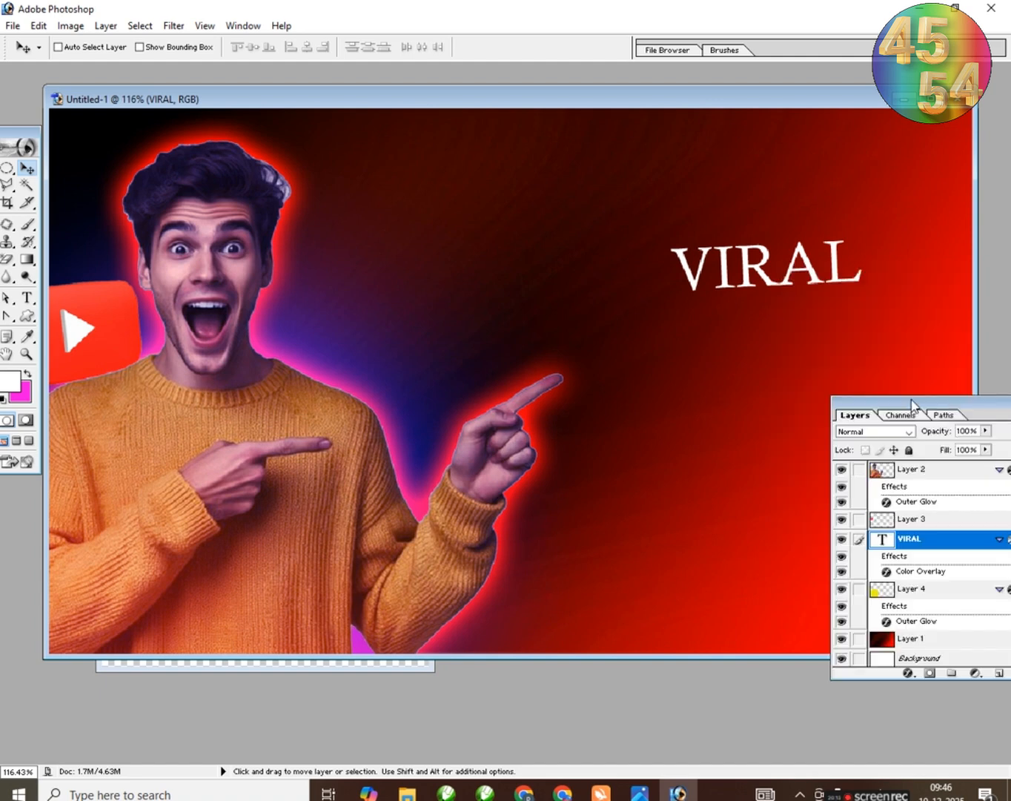
Step: Shift the document window and Layers palette apart, and add the yellow text "YOUTUBE" in 15.54 pt Calisto MT just below VIRAL
left_click_drag(748, 100, 709, 90)
left_click_drag(931, 407, 953, 436)
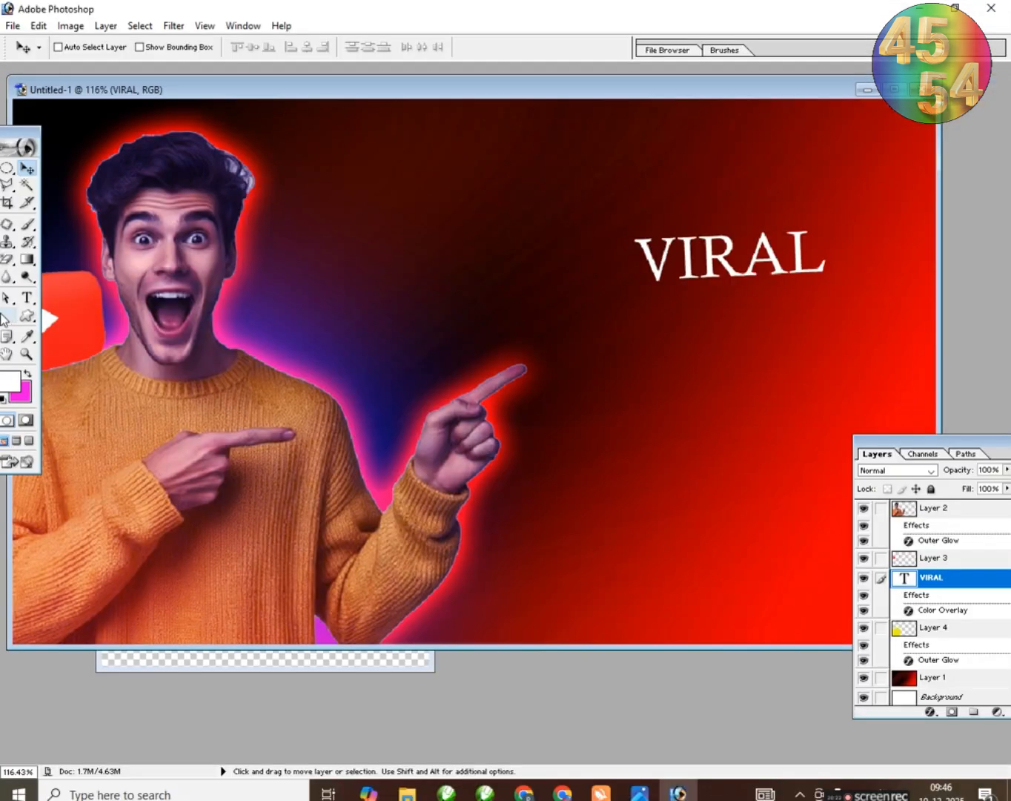
key("t")
left_click(320, 284)
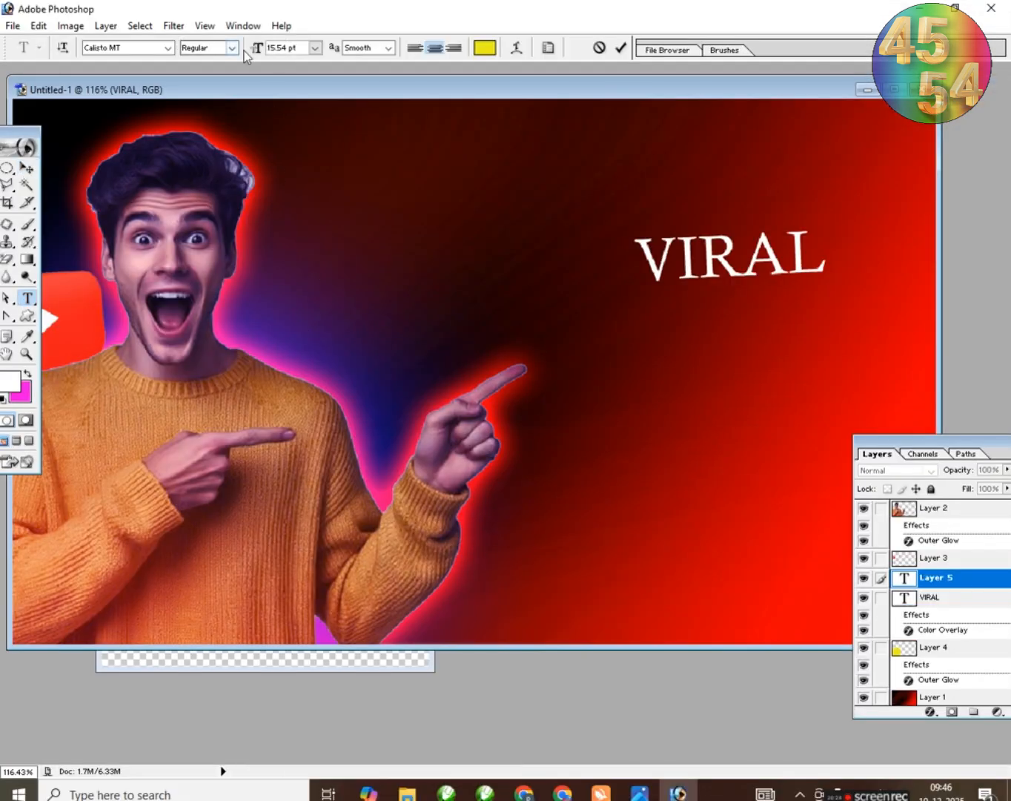
type("yO")
type("YOUTI")
key("BackSpace")
type("UBE")
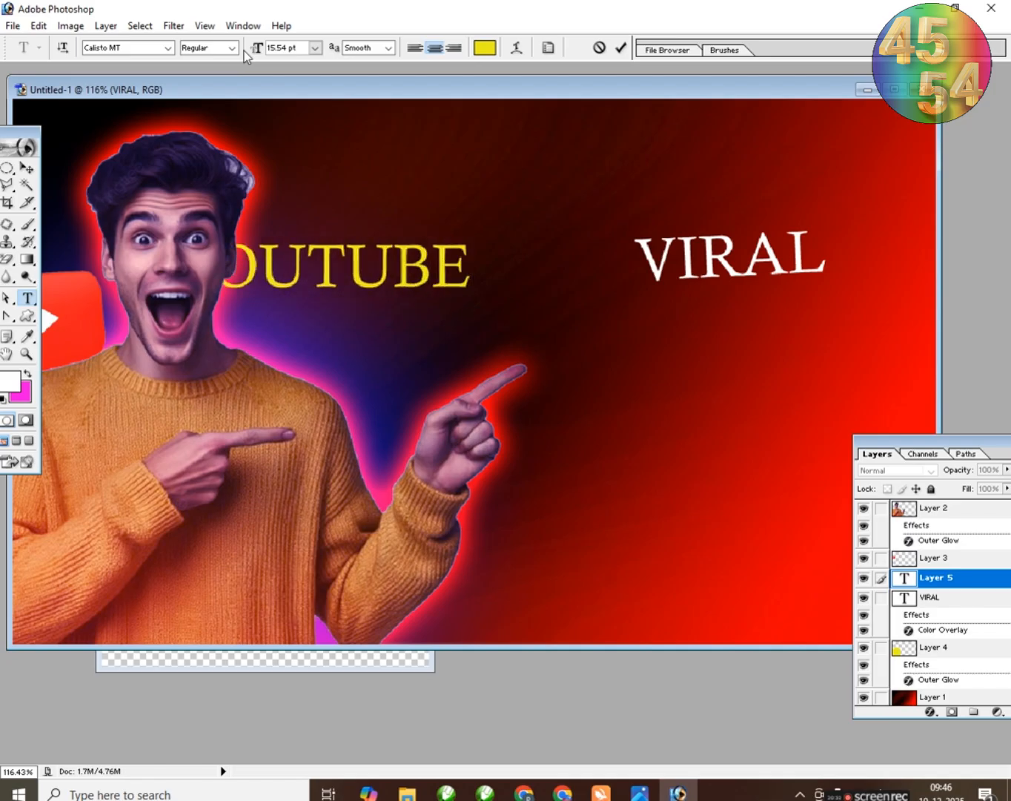
left_click(27, 168)
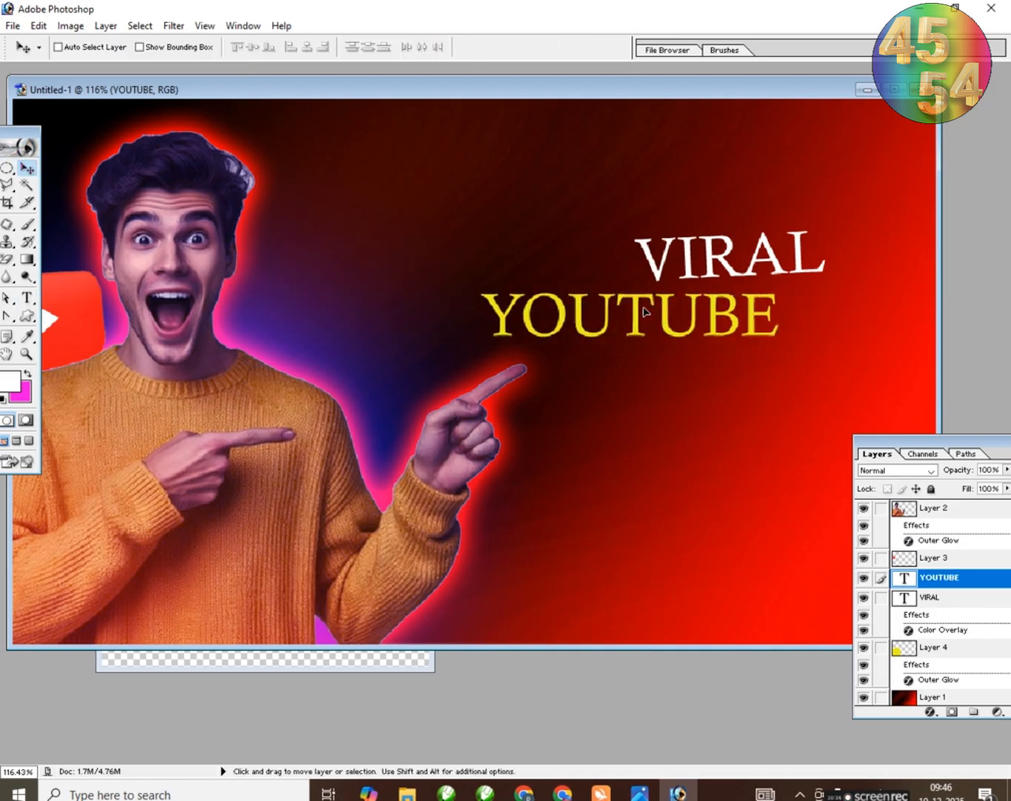